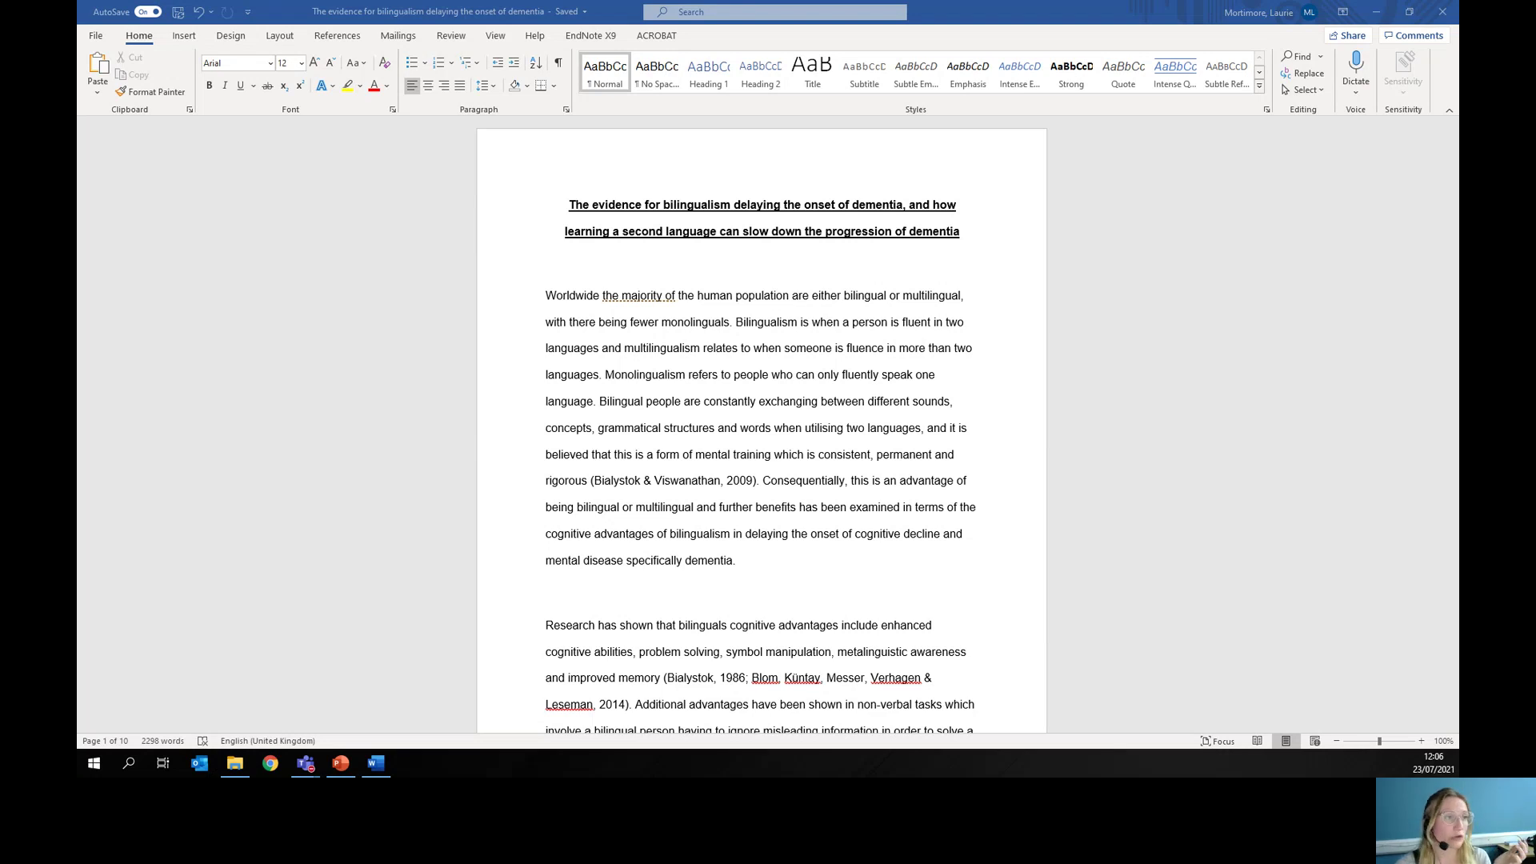
# Place the ClaroRead Plus toolbar just above the document title and put the text cursor before "Worldwide" in the first paragraph
pyautogui.moveTo(77, 225); pyautogui.dragTo(428, 150)
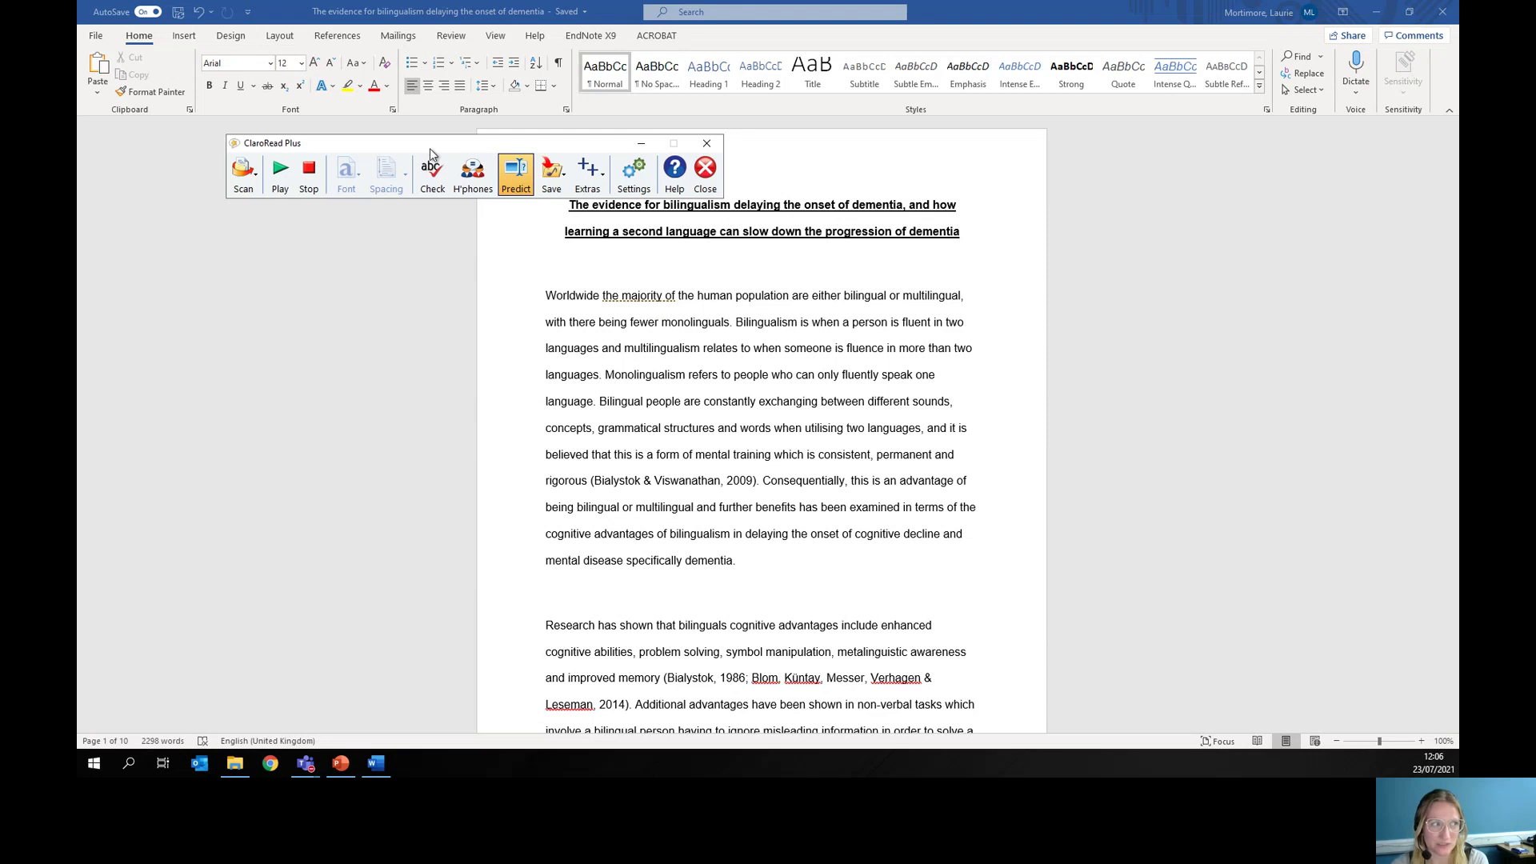
pyautogui.moveTo(429, 147); pyautogui.dragTo(685, 139)
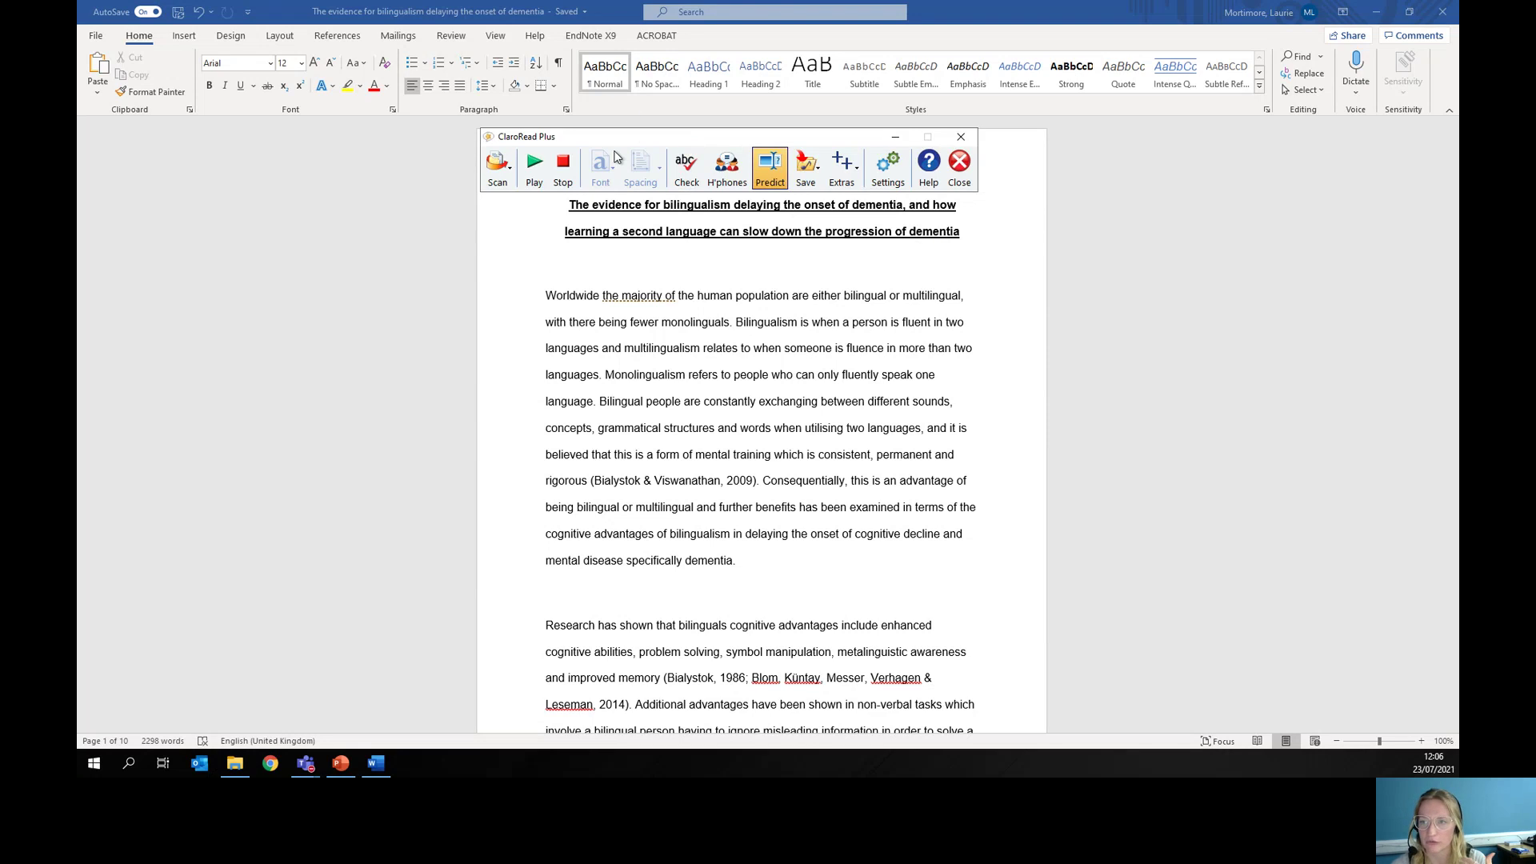
pyautogui.moveTo(601, 144); pyautogui.dragTo(529, 127)
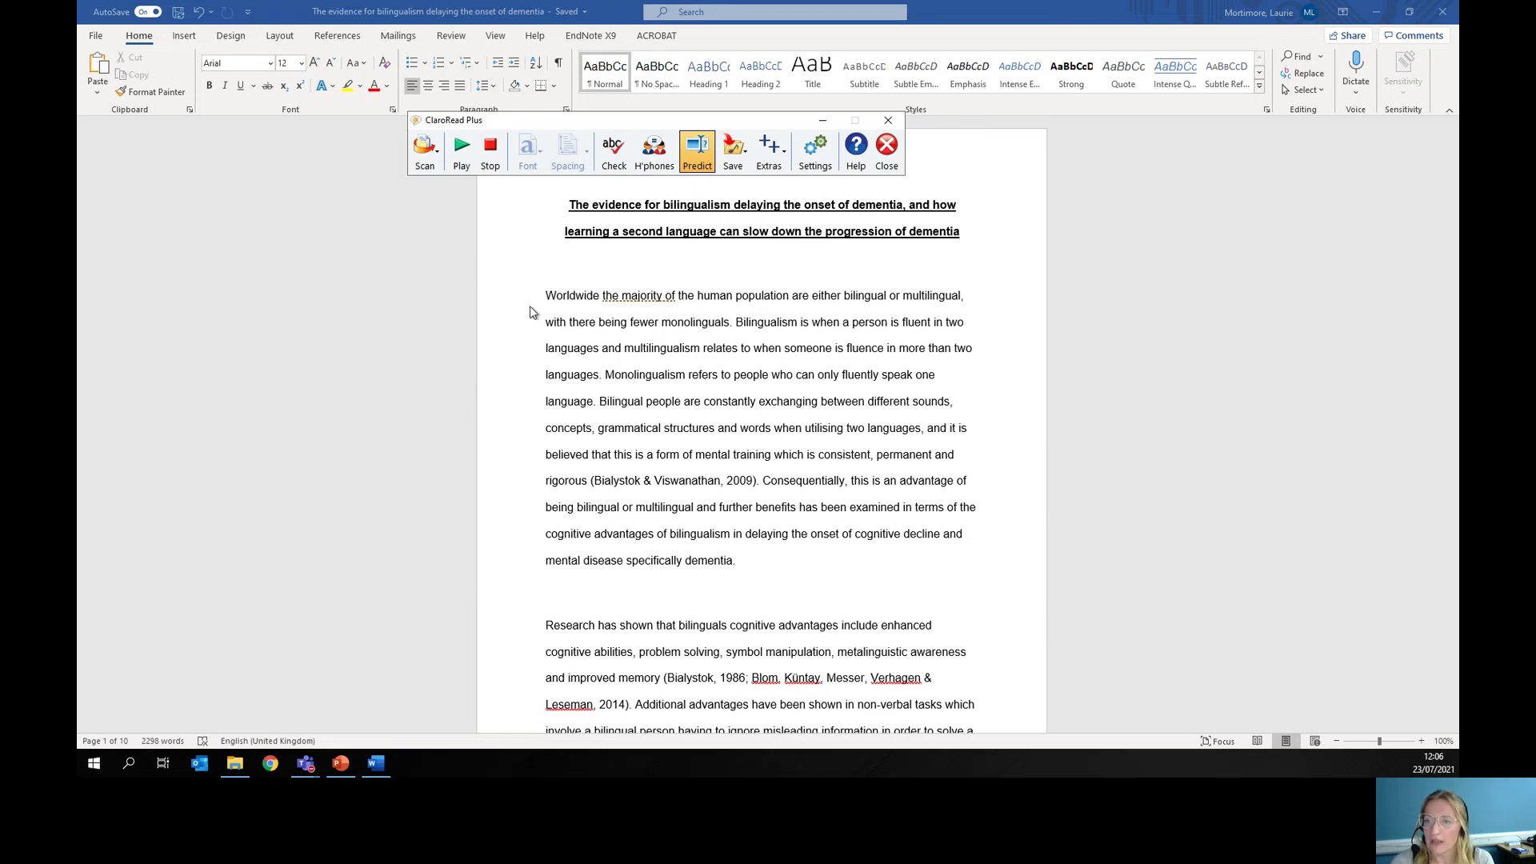
pyautogui.click(546, 294)
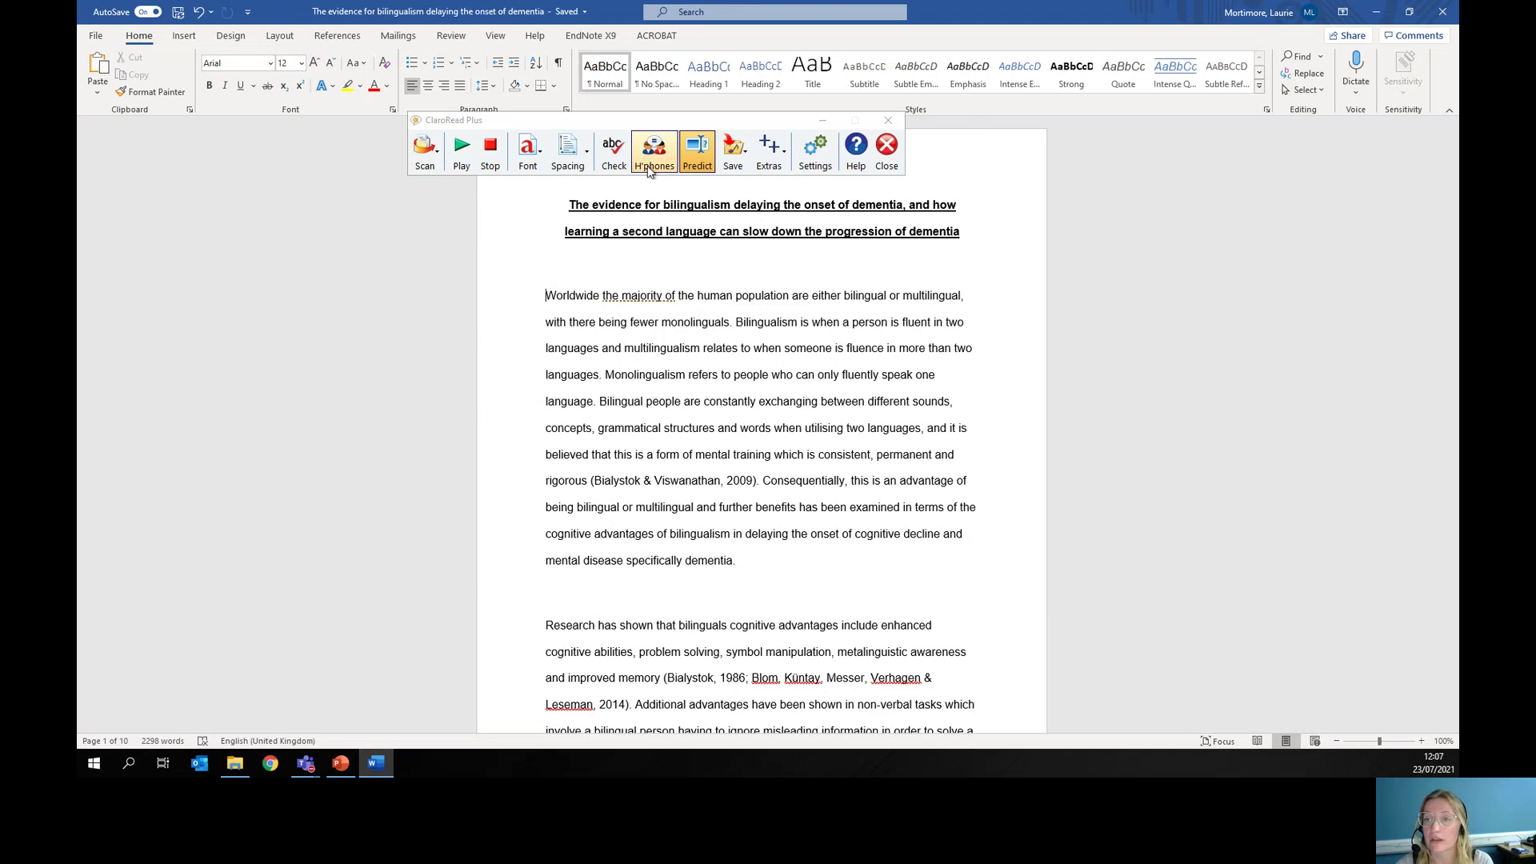
# Increase the document's font size by one step with ClaroRead and decrease it again by one step
pyautogui.click(541, 166)
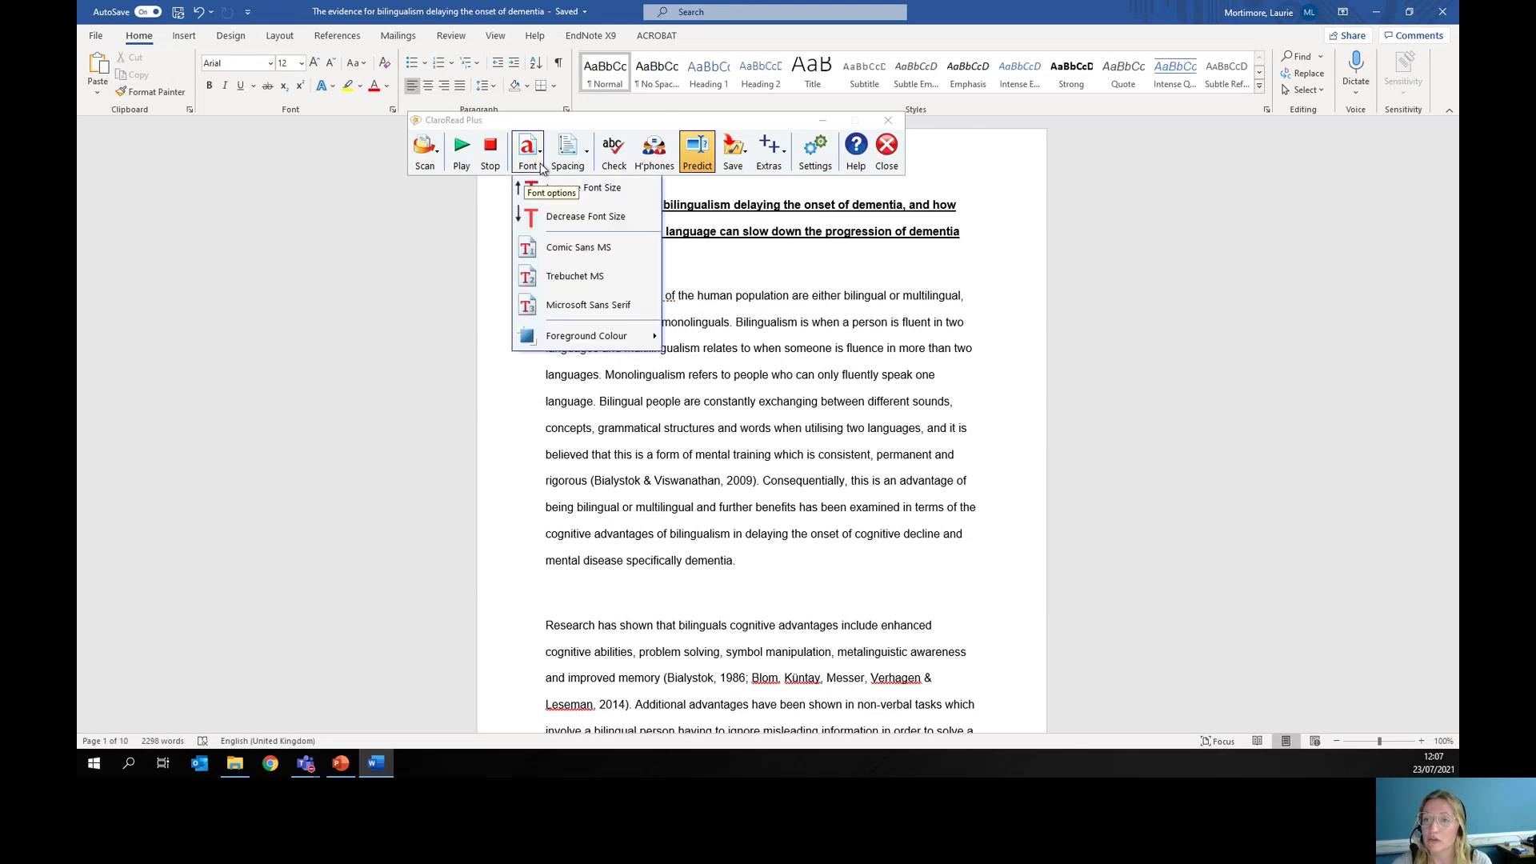
pyautogui.click(544, 188)
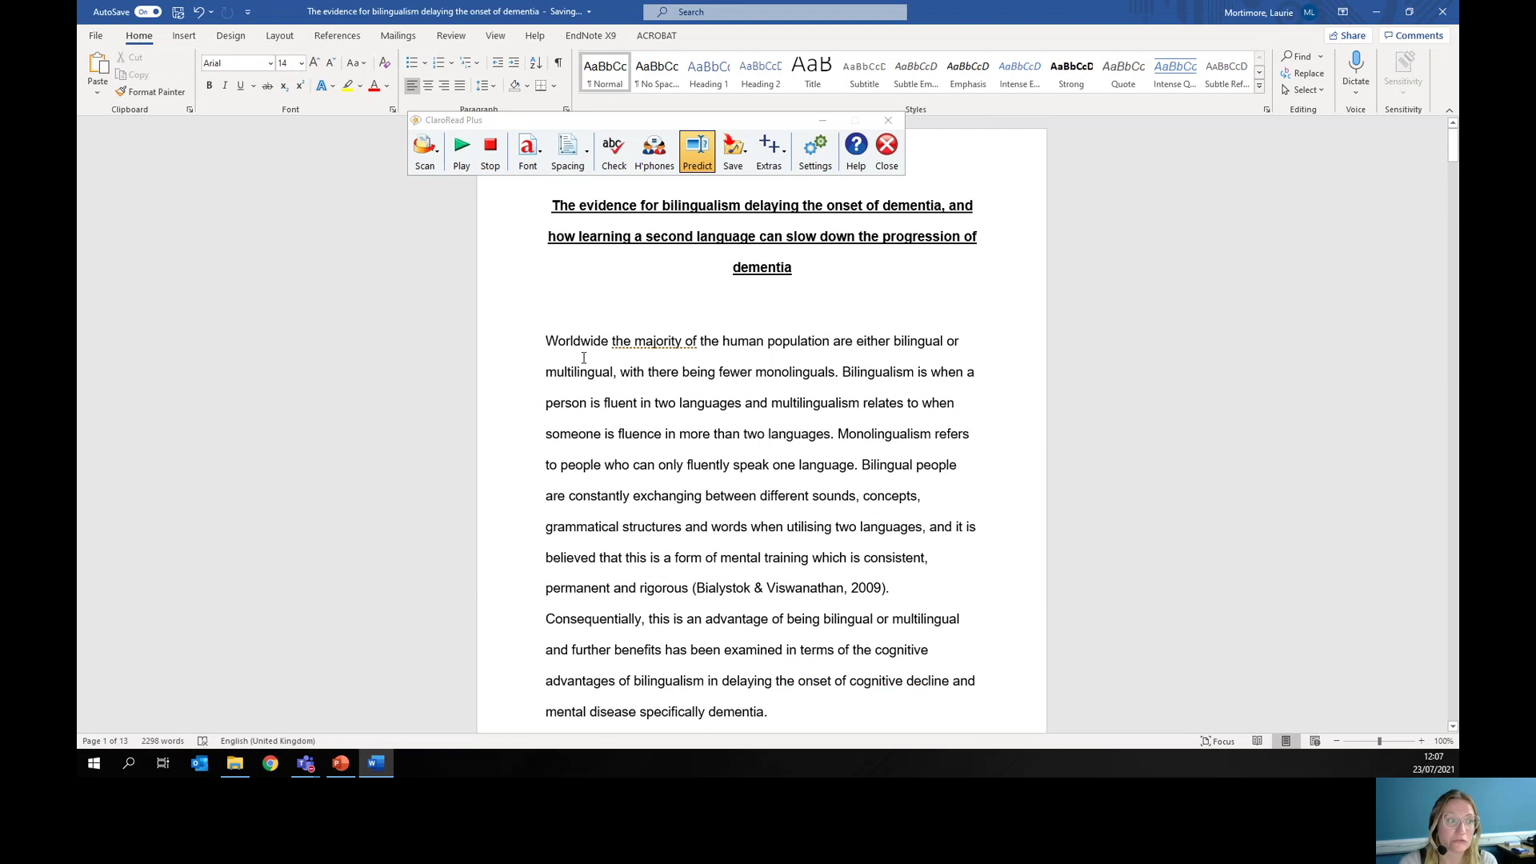
pyautogui.click(529, 152)
pyautogui.click(563, 218)
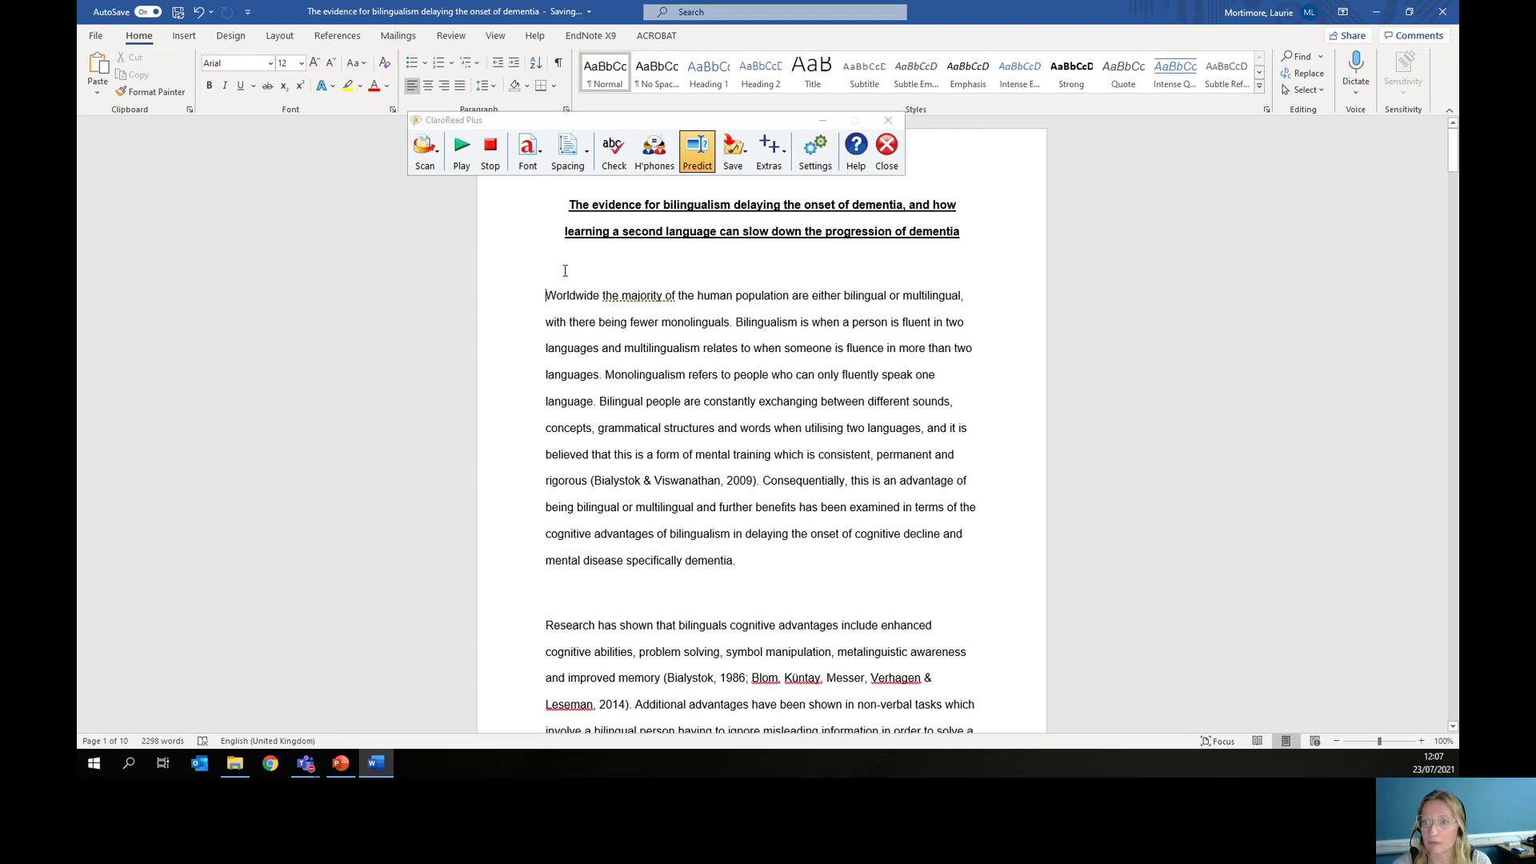
# Cycle the document's character spacing through ClaroRead's wider settings and back to normal spacing
pyautogui.click(584, 167)
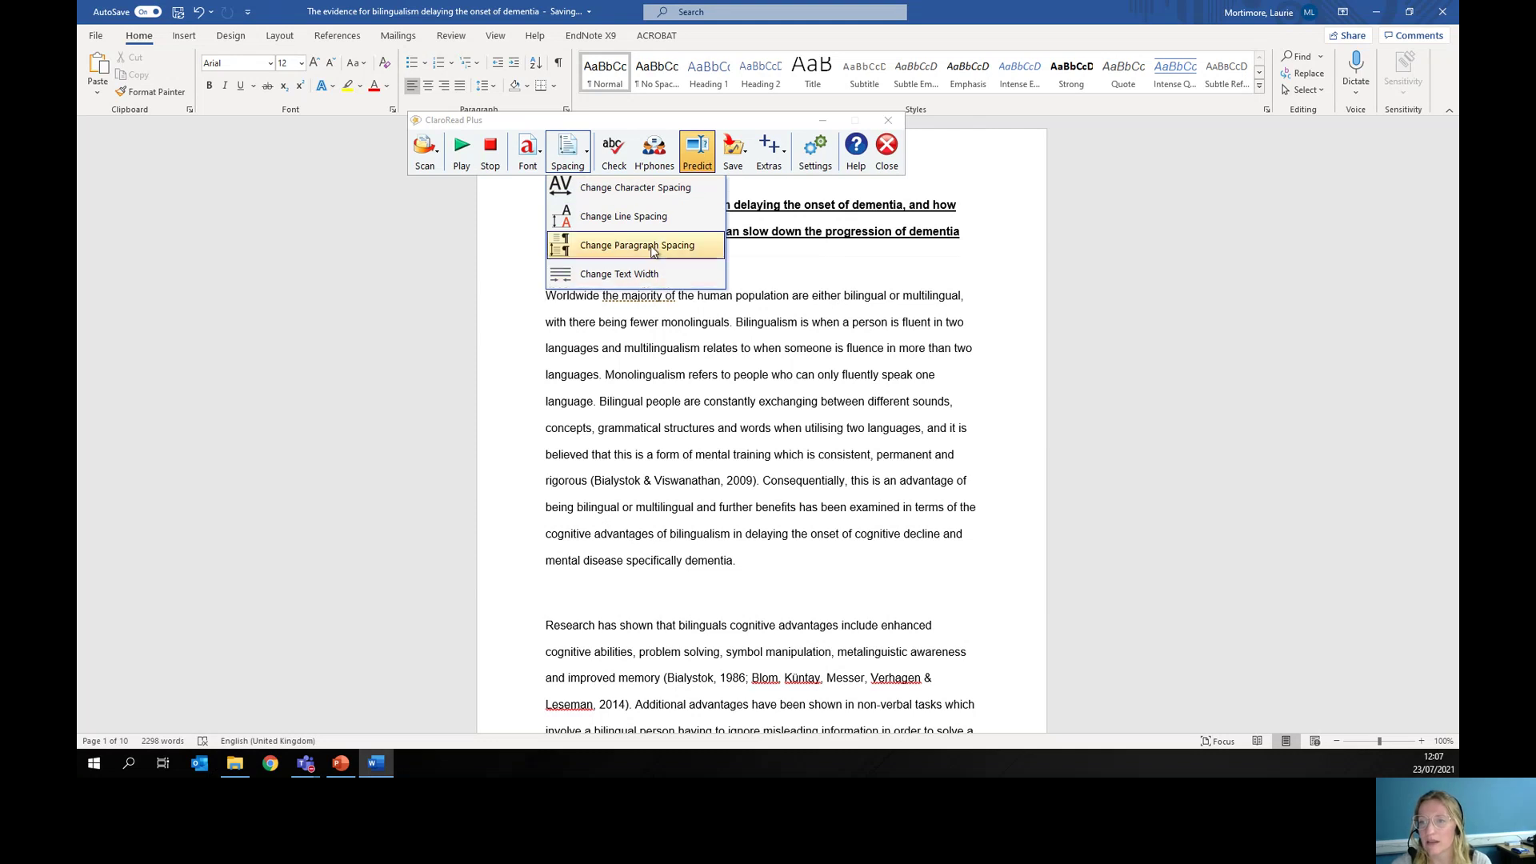
pyautogui.click(605, 189)
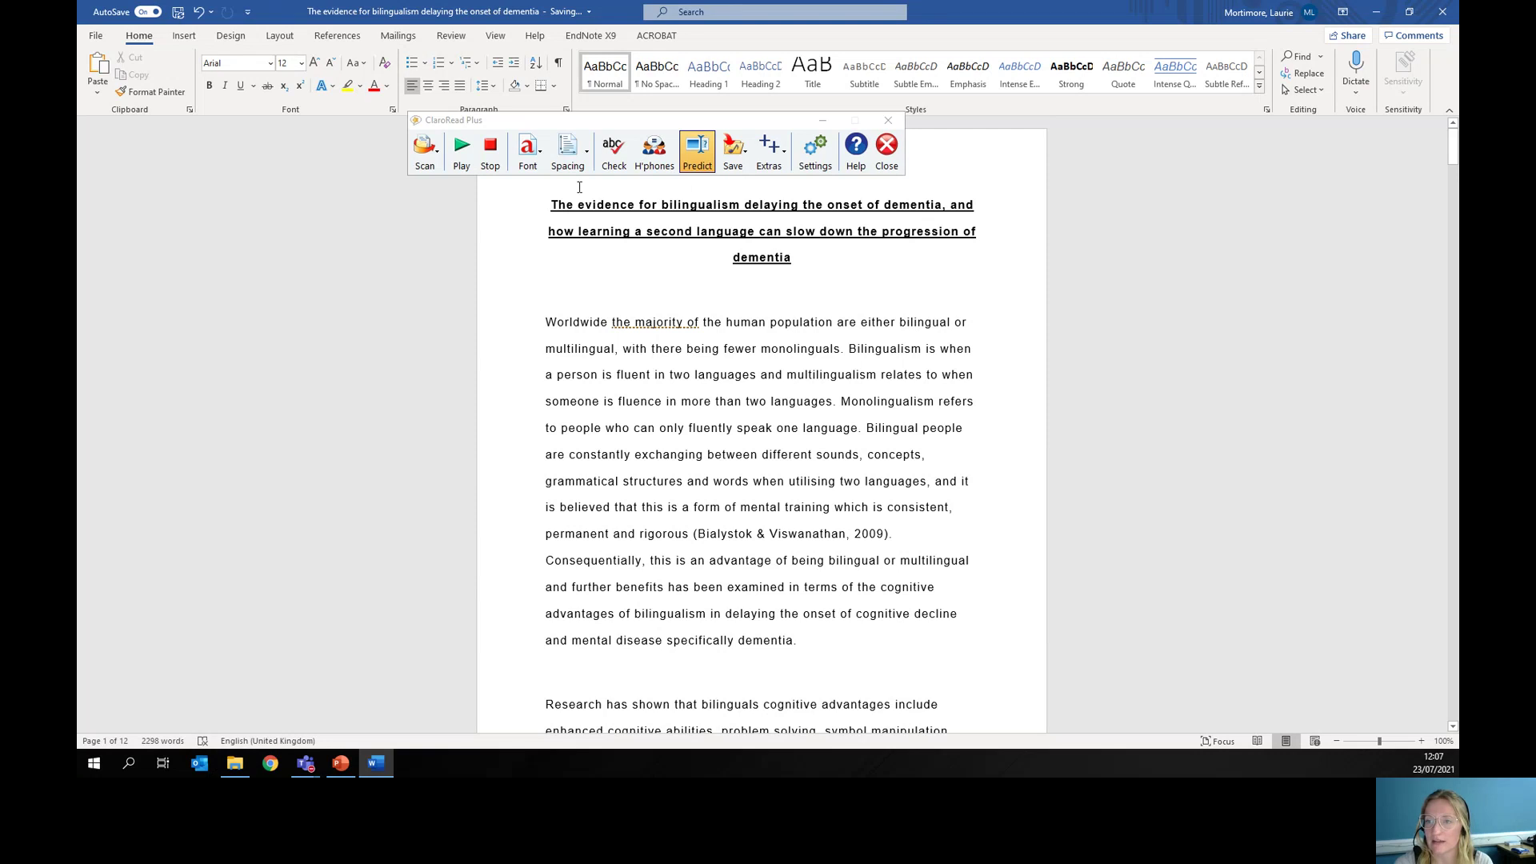
pyautogui.click(568, 152)
pyautogui.click(589, 189)
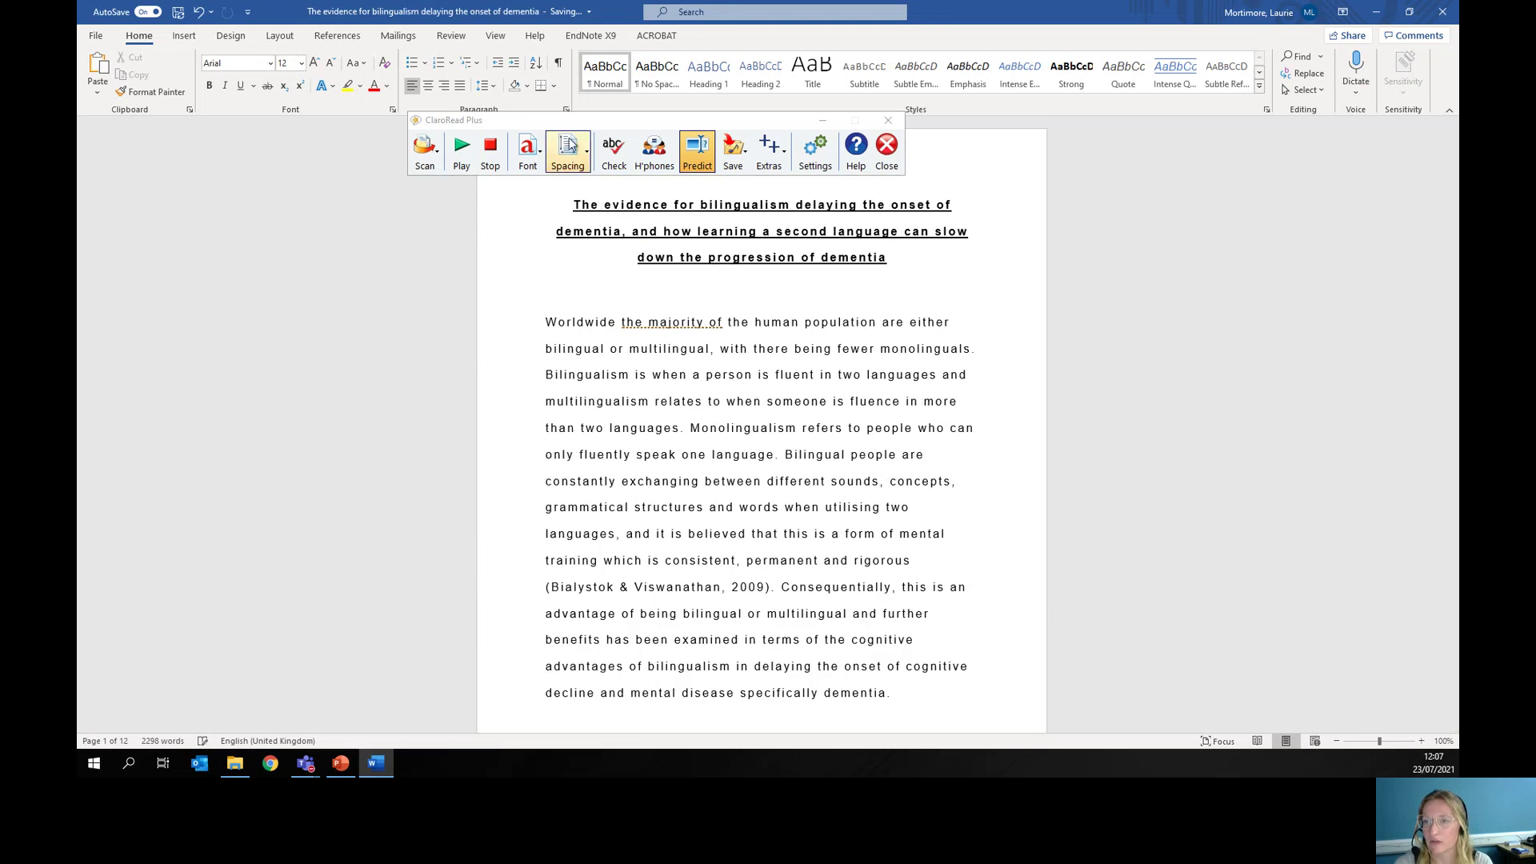
pyautogui.click(564, 152)
pyautogui.click(596, 187)
pyautogui.click(558, 155)
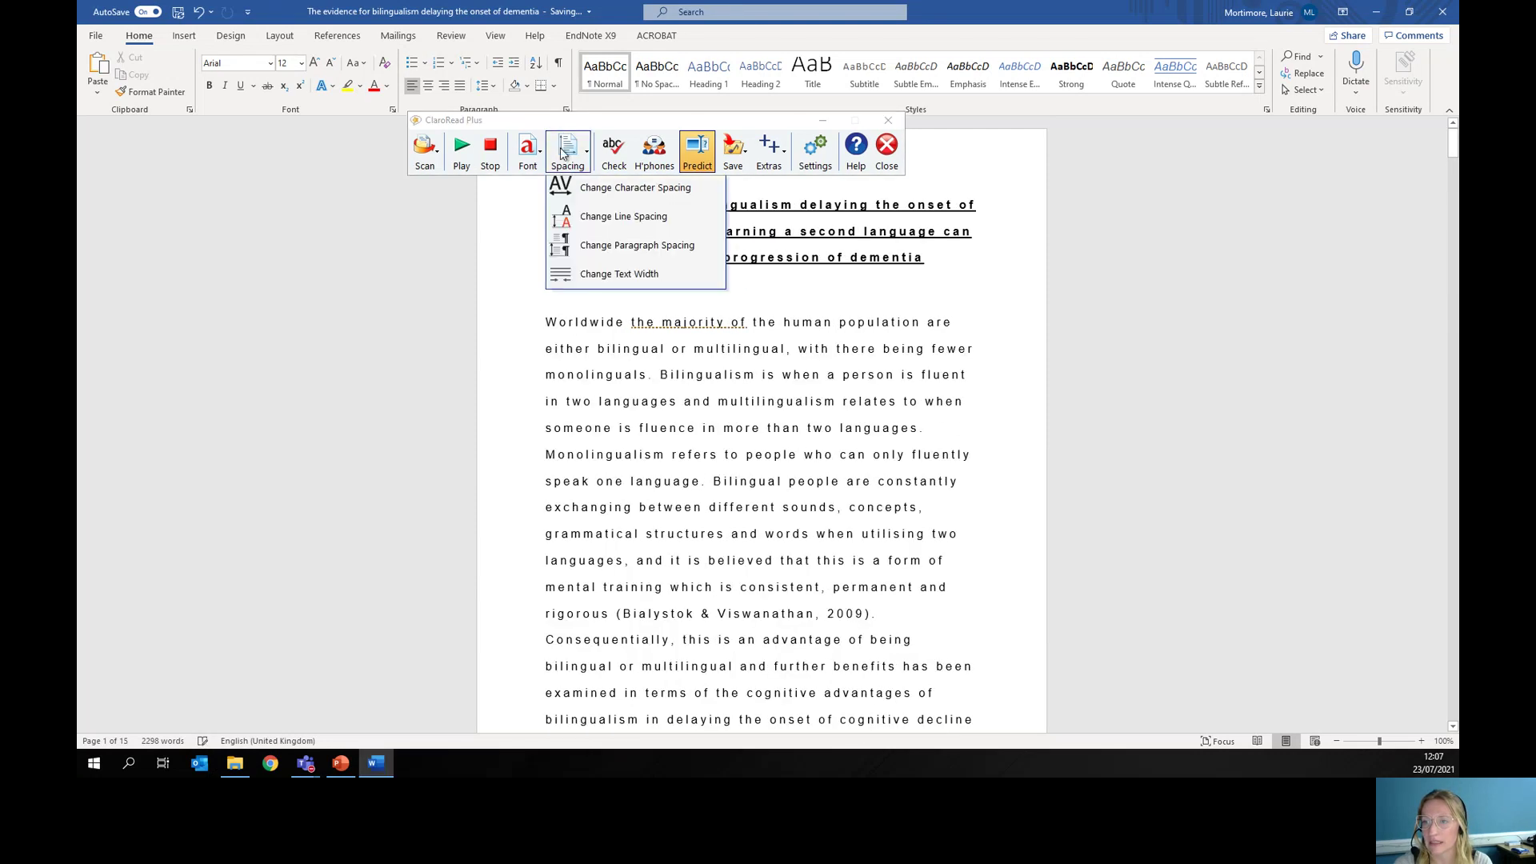
pyautogui.click(588, 189)
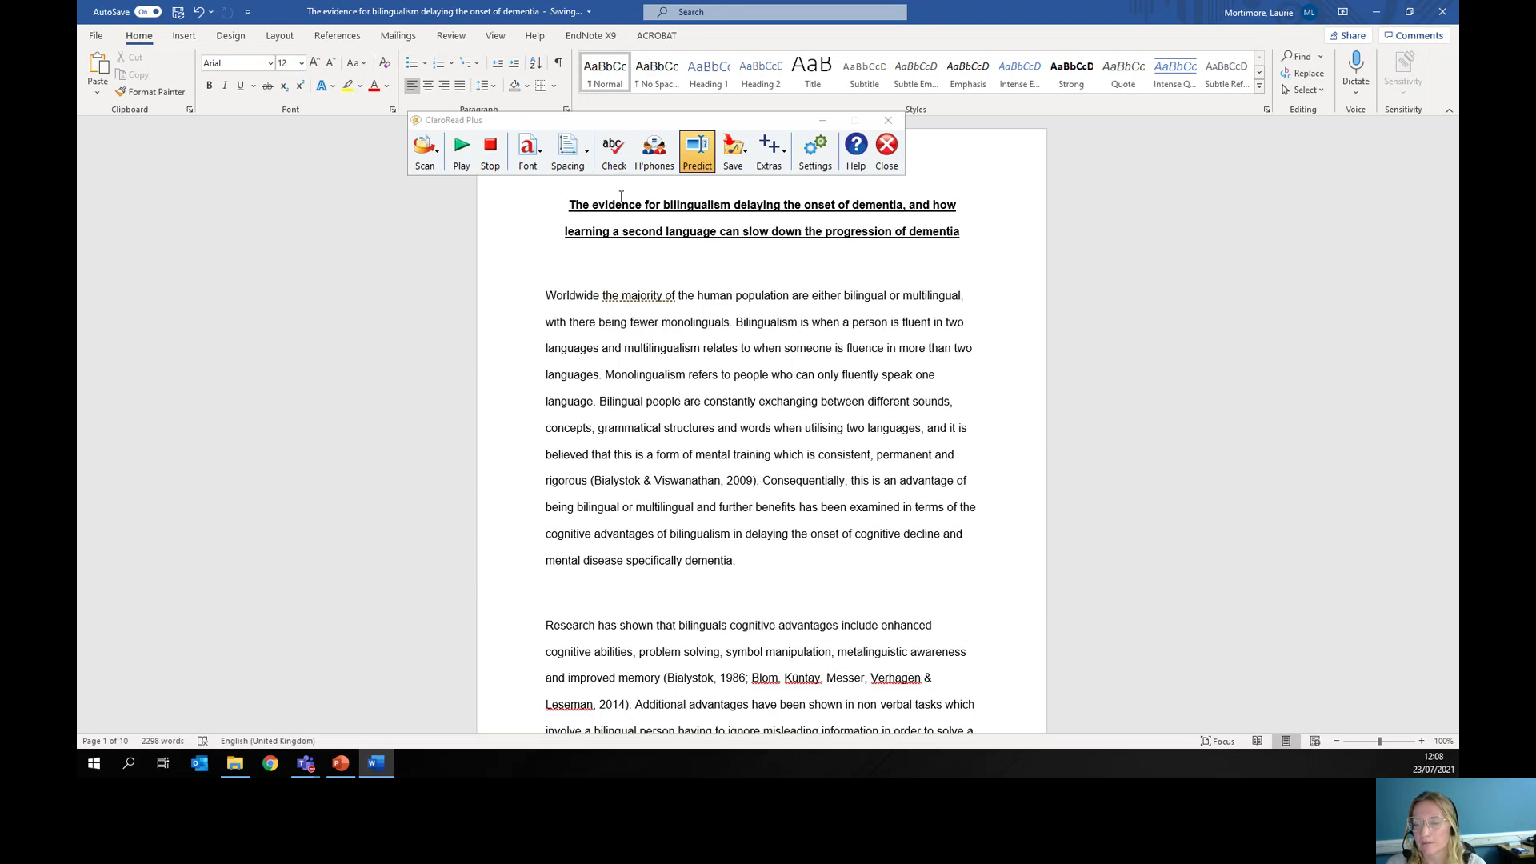
# Run ClaroRead's Check on the word "Worldwide" and position the Check window beside the first paragraph
pyautogui.scroll(-2, 693, 453)
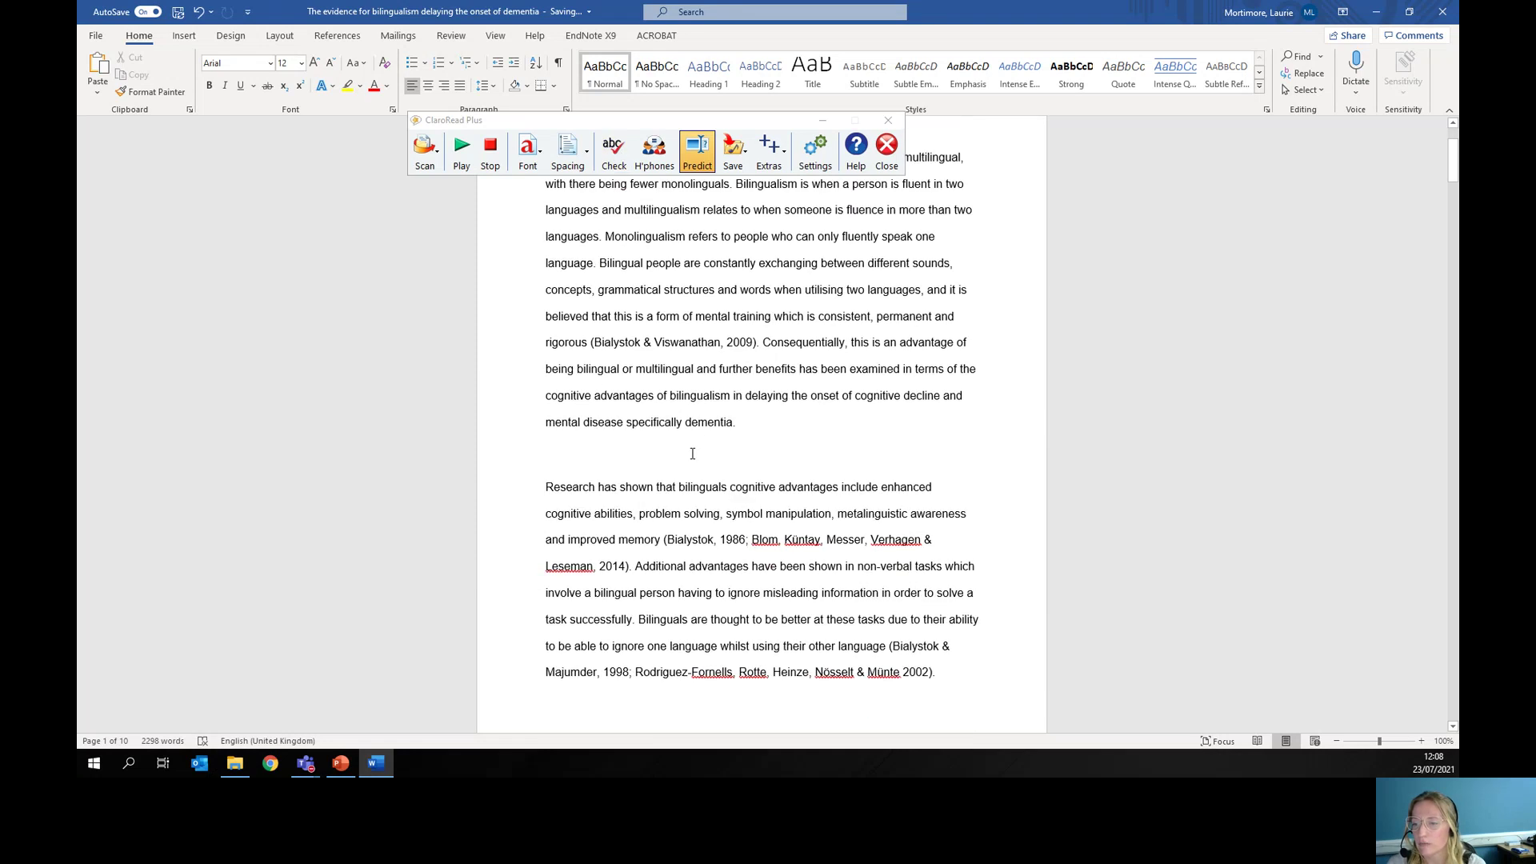
pyautogui.scroll(3, 693, 453)
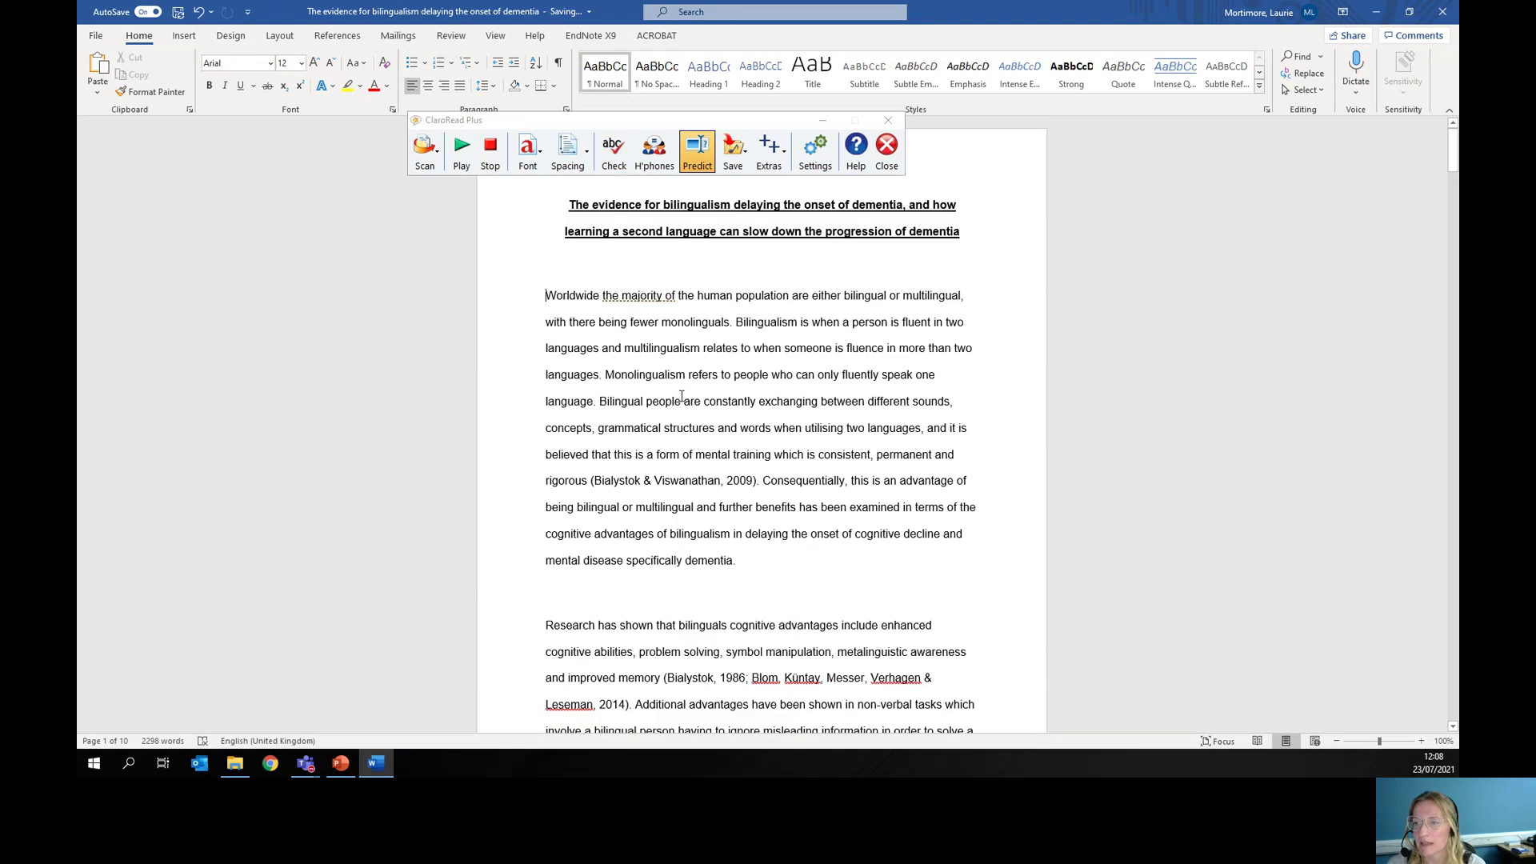
pyautogui.click(624, 152)
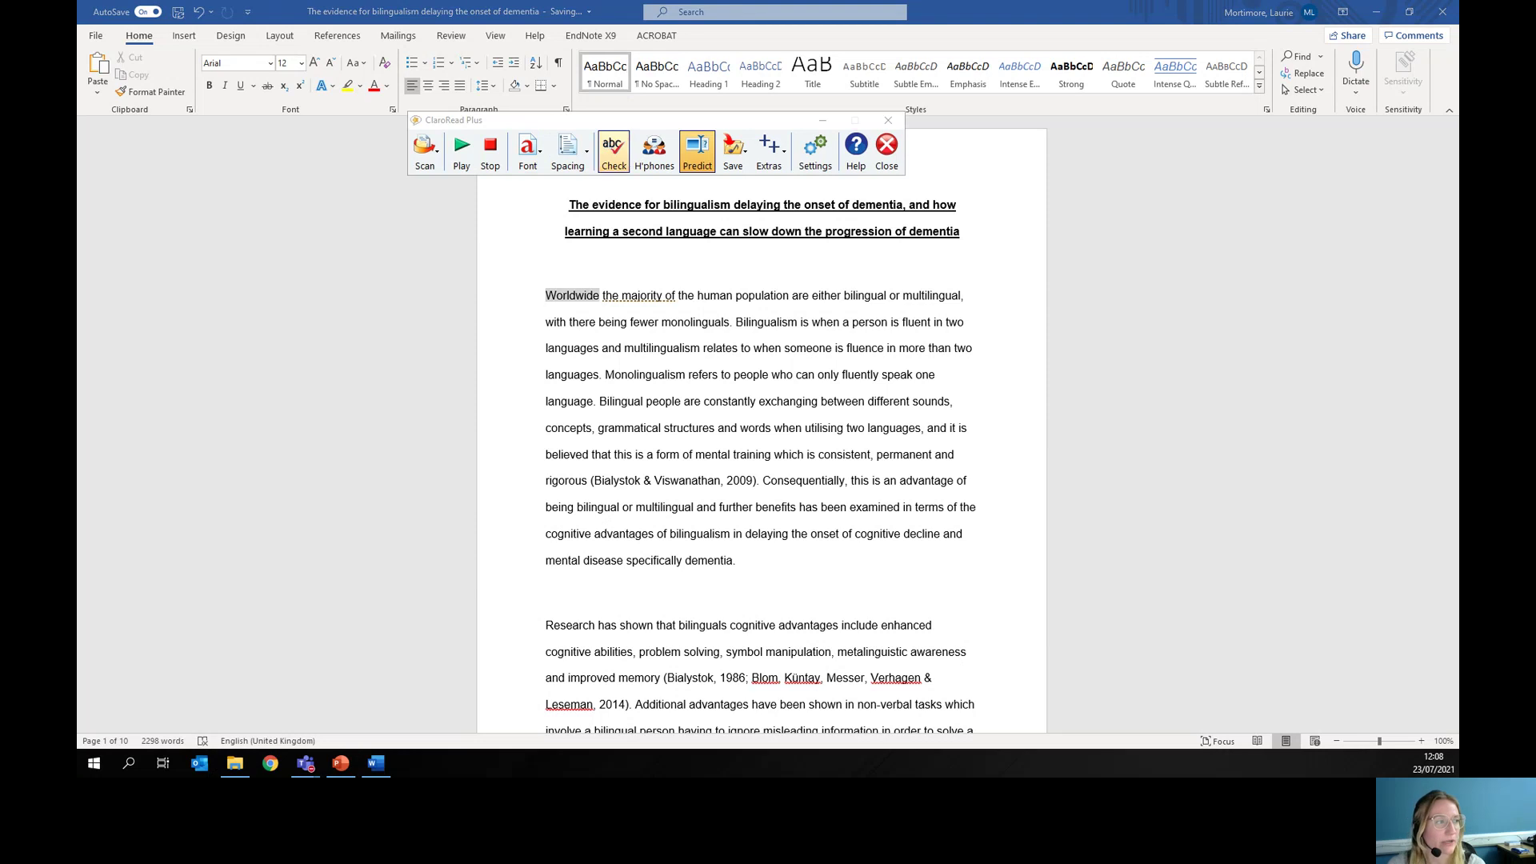
pyautogui.moveTo(79, 174); pyautogui.dragTo(462, 230)
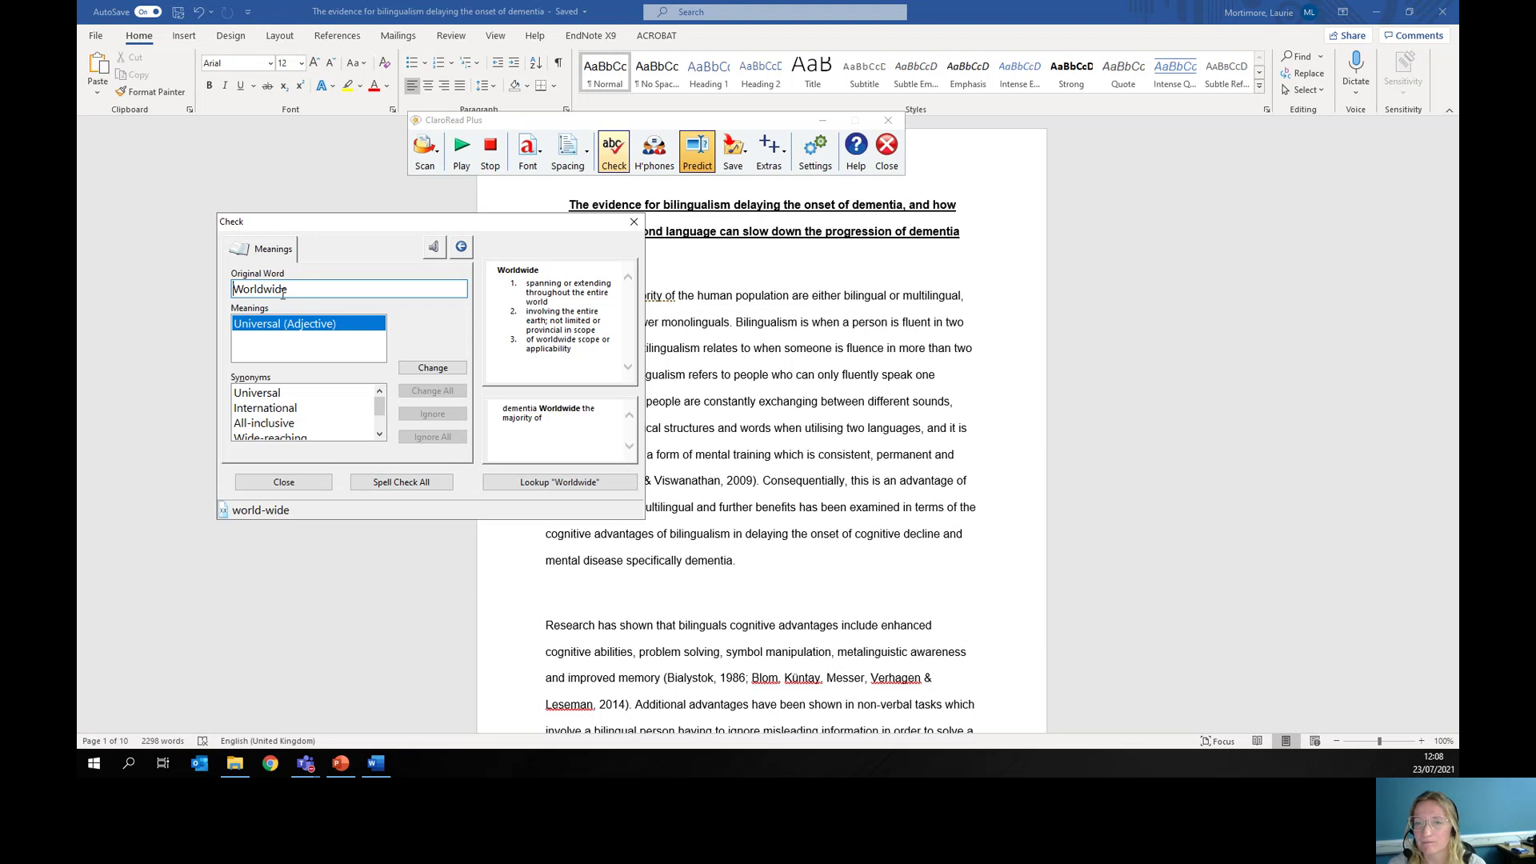
pyautogui.moveTo(492, 228); pyautogui.dragTo(493, 352)
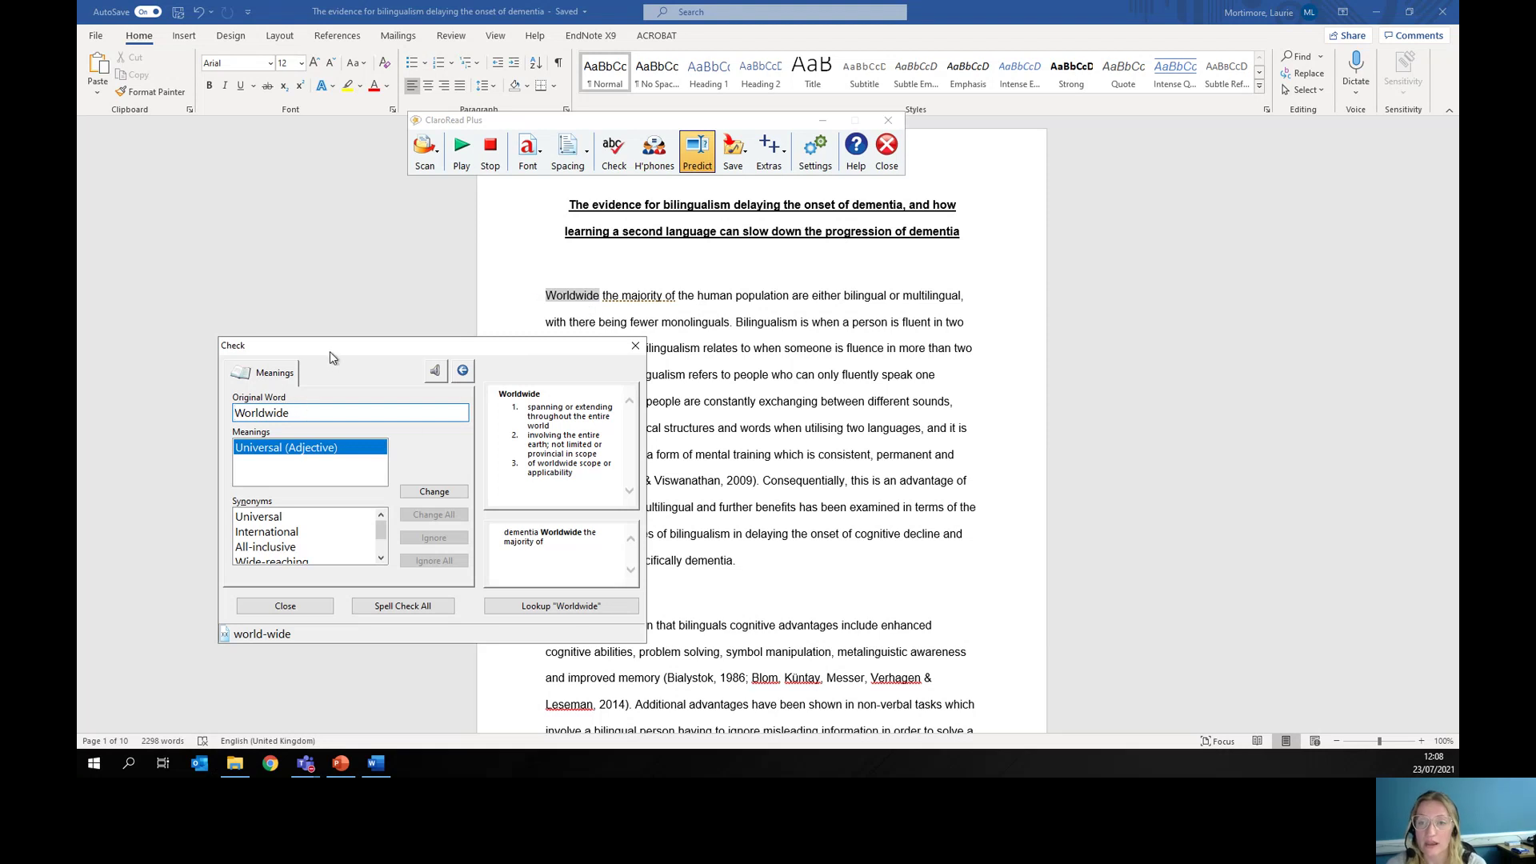
pyautogui.moveTo(331, 358); pyautogui.dragTo(303, 297)
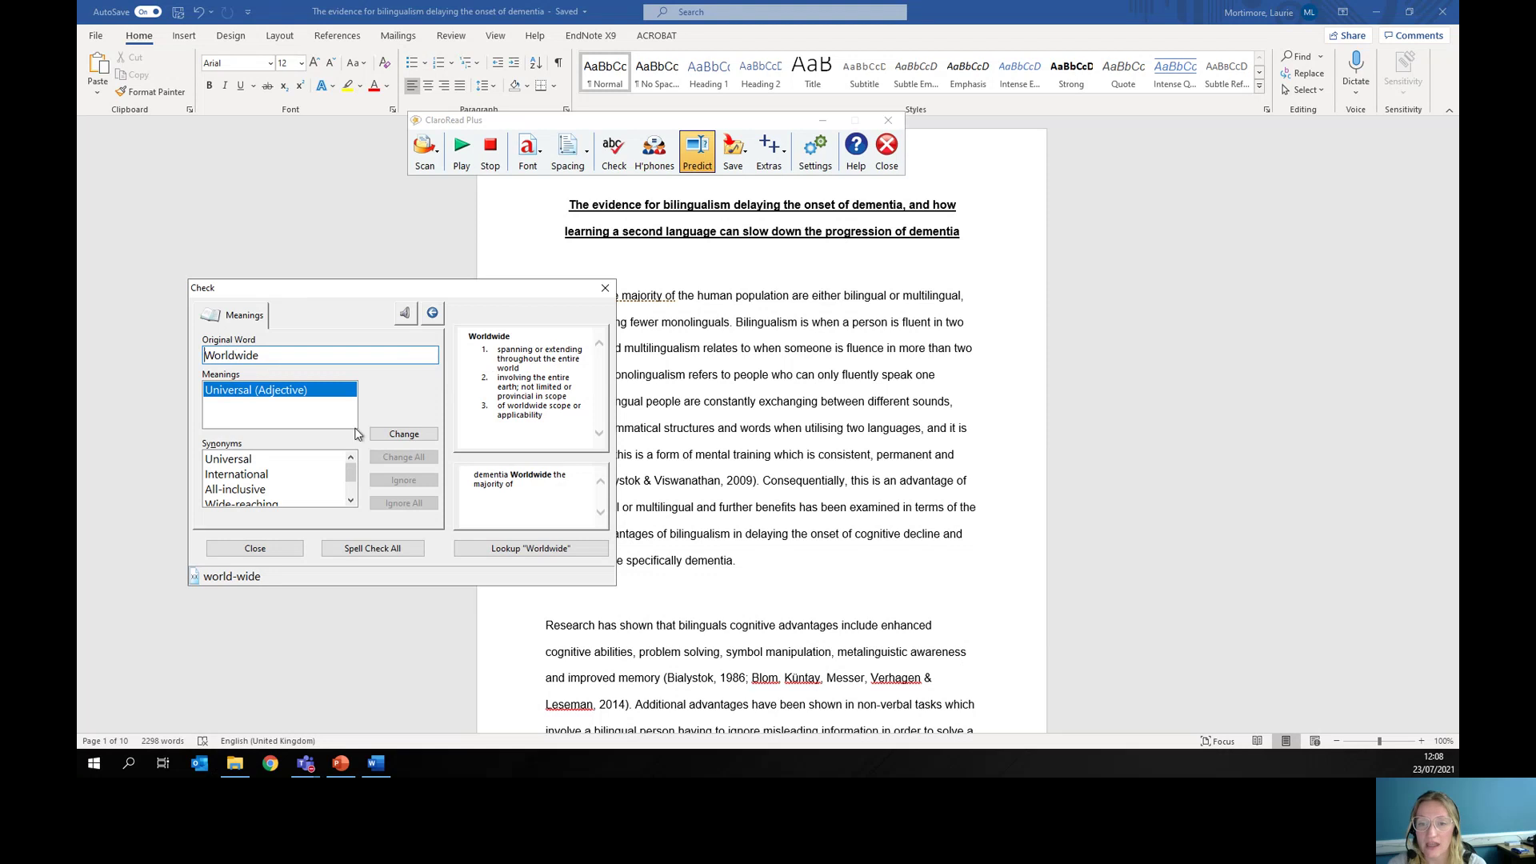
# Browse the synonyms of "Worldwide", view the definition of "Global" and close the Check window without changing the word
pyautogui.moveTo(350, 475)
pyautogui.mouseDown()
pyautogui.moveTo(357, 504)
pyautogui.moveTo(356, 473)
pyautogui.mouseUp()
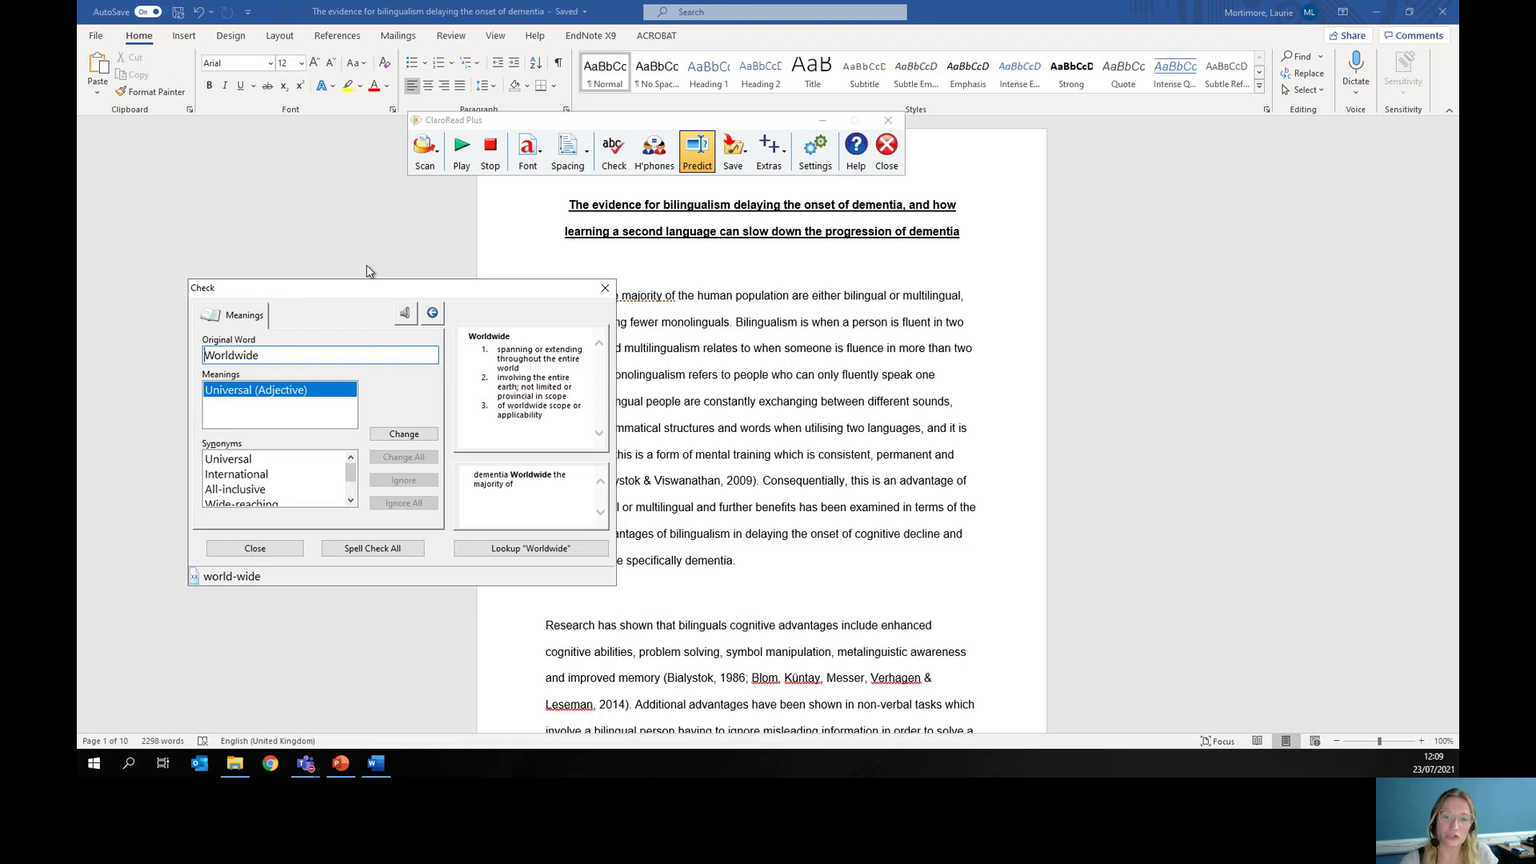
pyautogui.moveTo(350, 480); pyautogui.dragTo(351, 496)
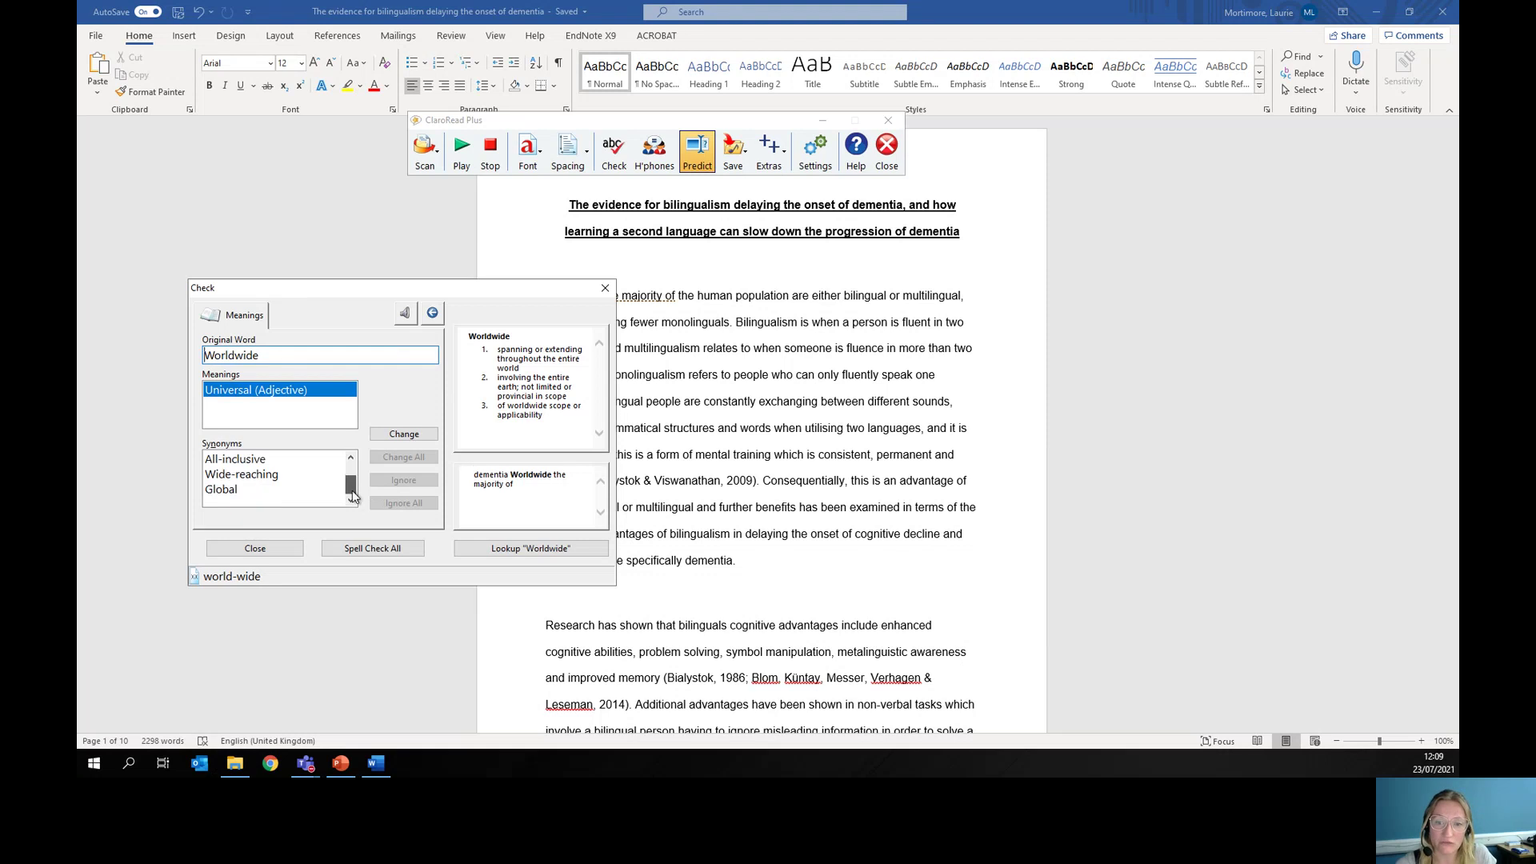
pyautogui.click(288, 490)
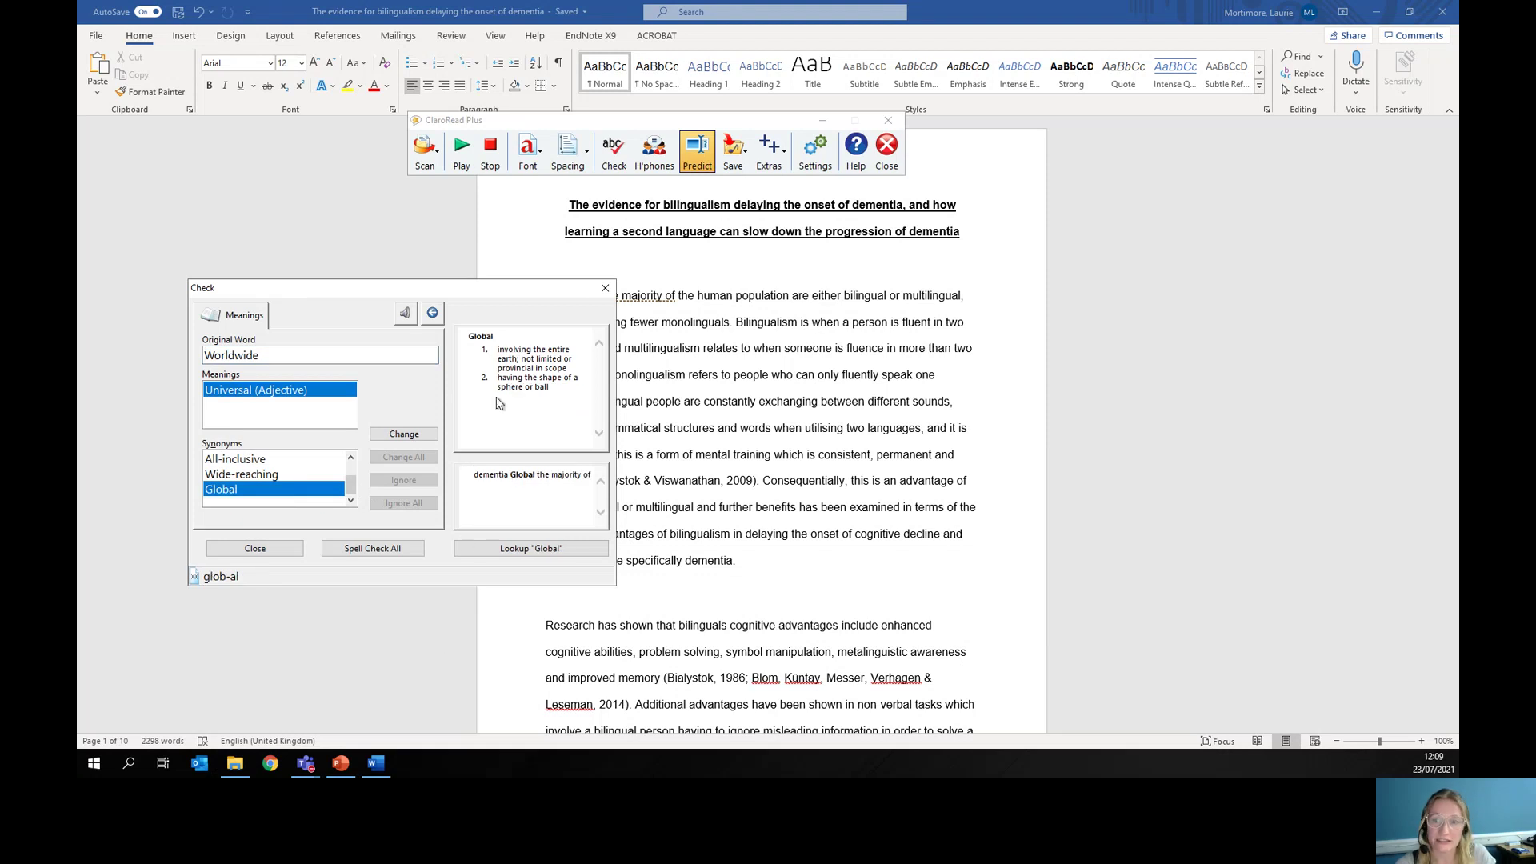
pyautogui.click(604, 289)
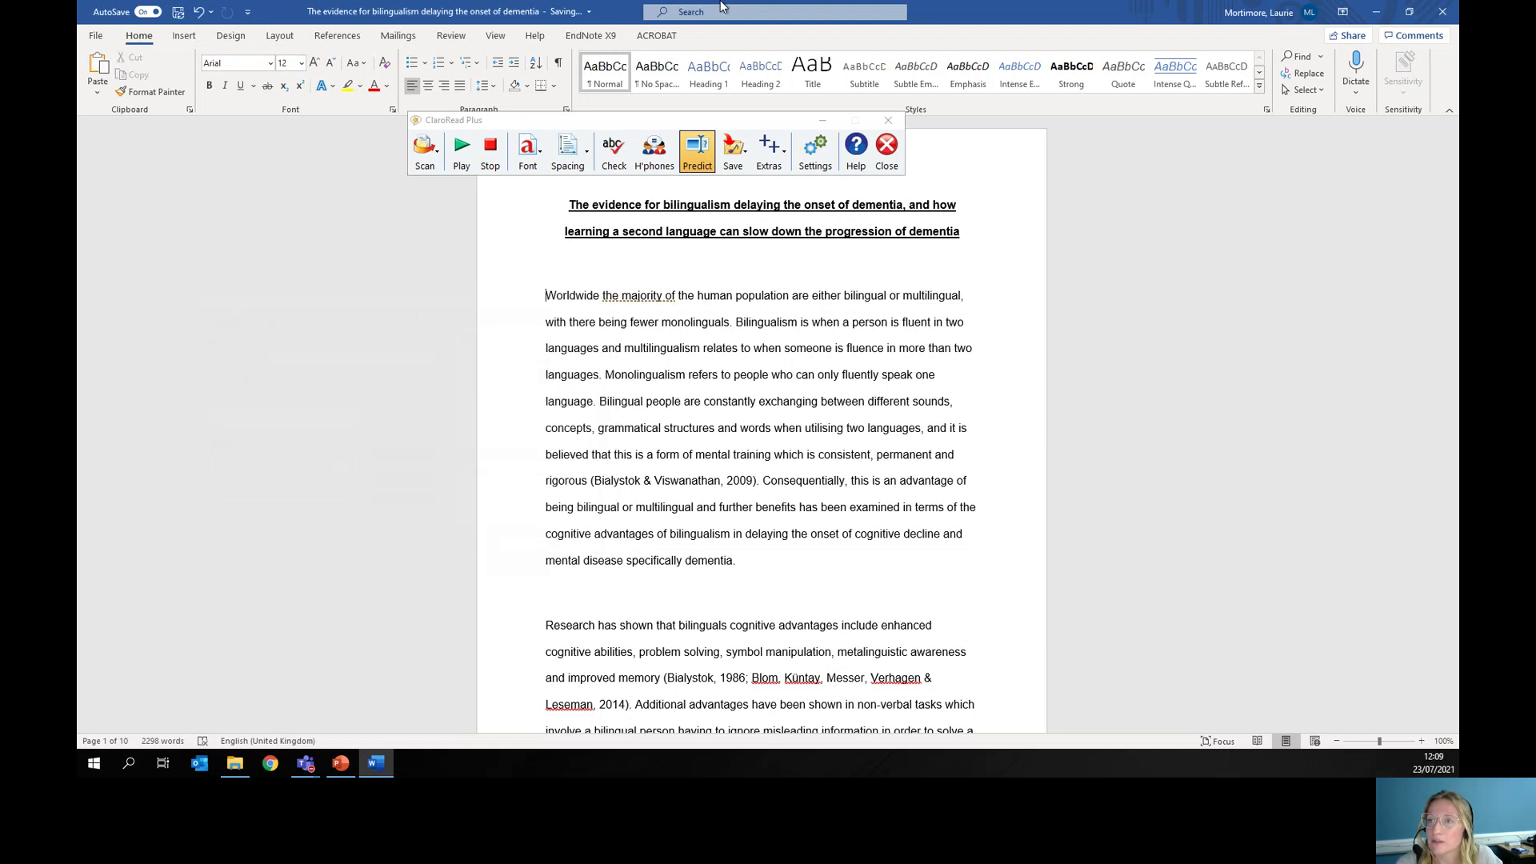
# Run the homophone check, move its window clear of the text, and review the alternatives "they're" and "their" for "there"
pyautogui.click(655, 155)
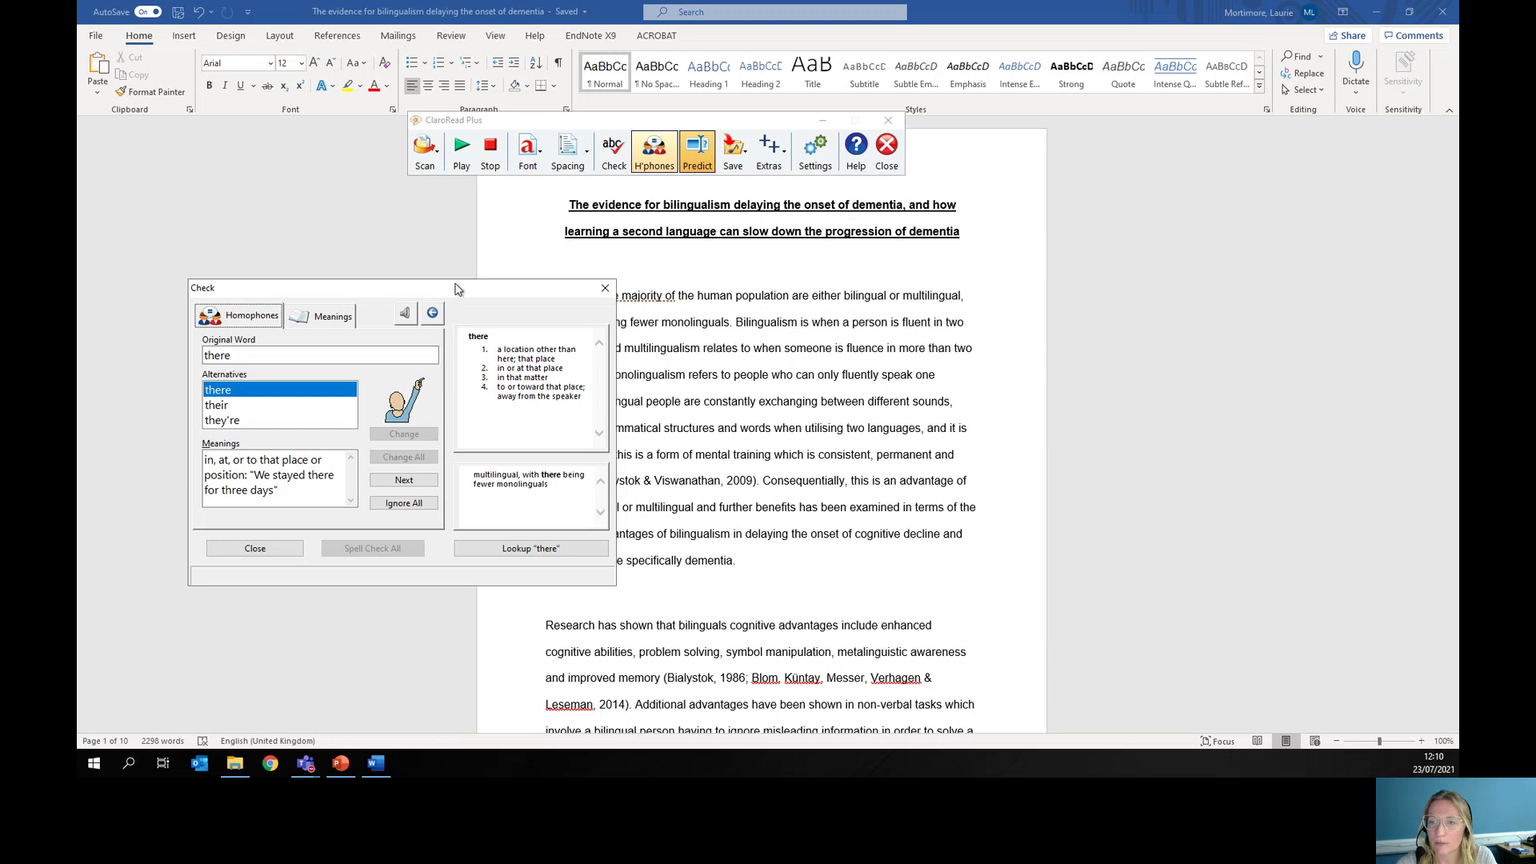
pyautogui.moveTo(465, 288); pyautogui.dragTo(386, 306)
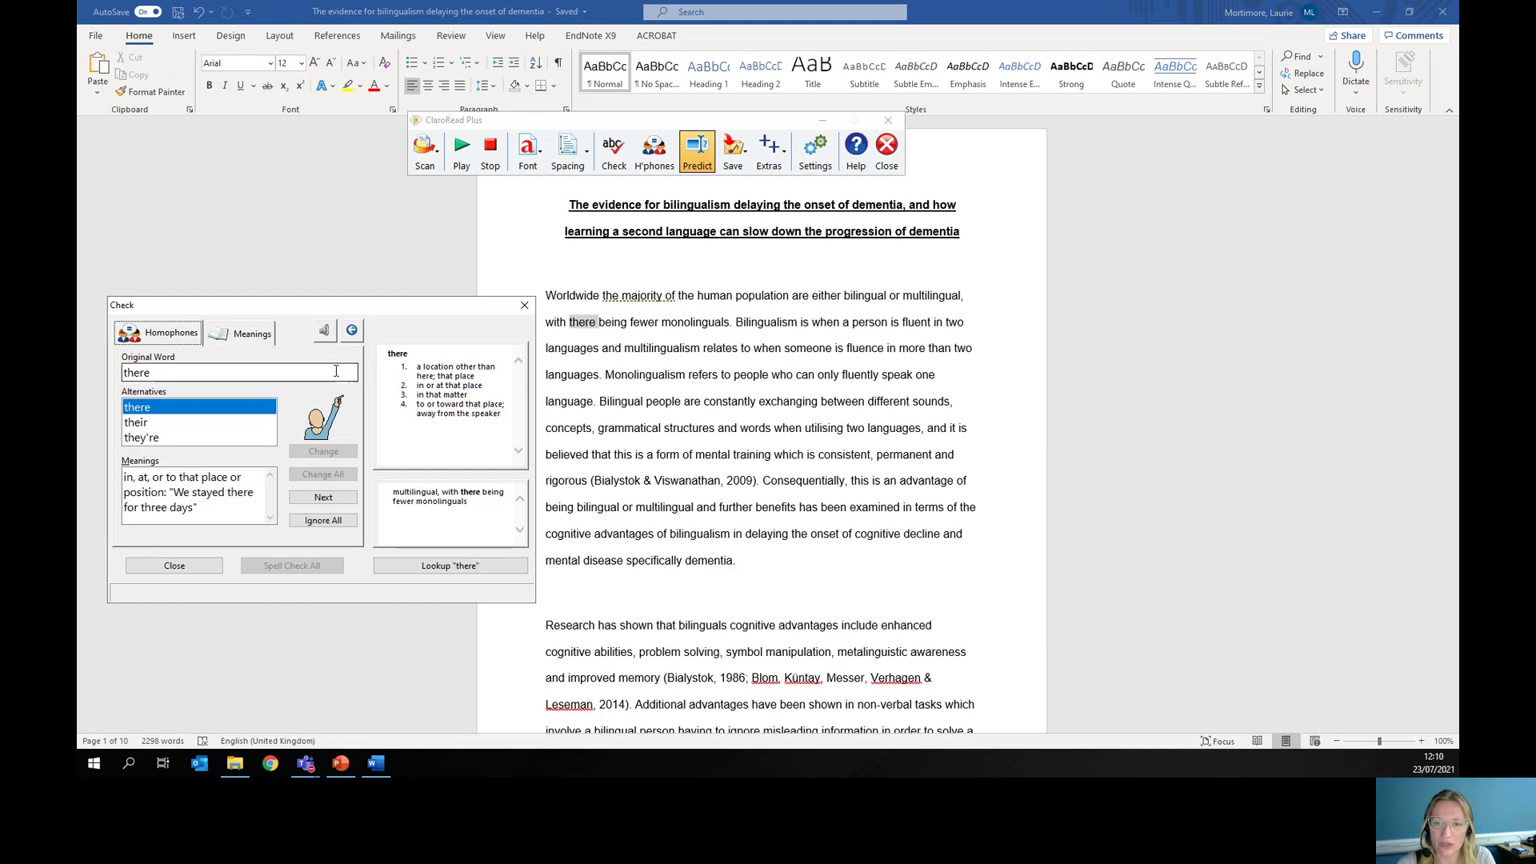
pyautogui.click(214, 435)
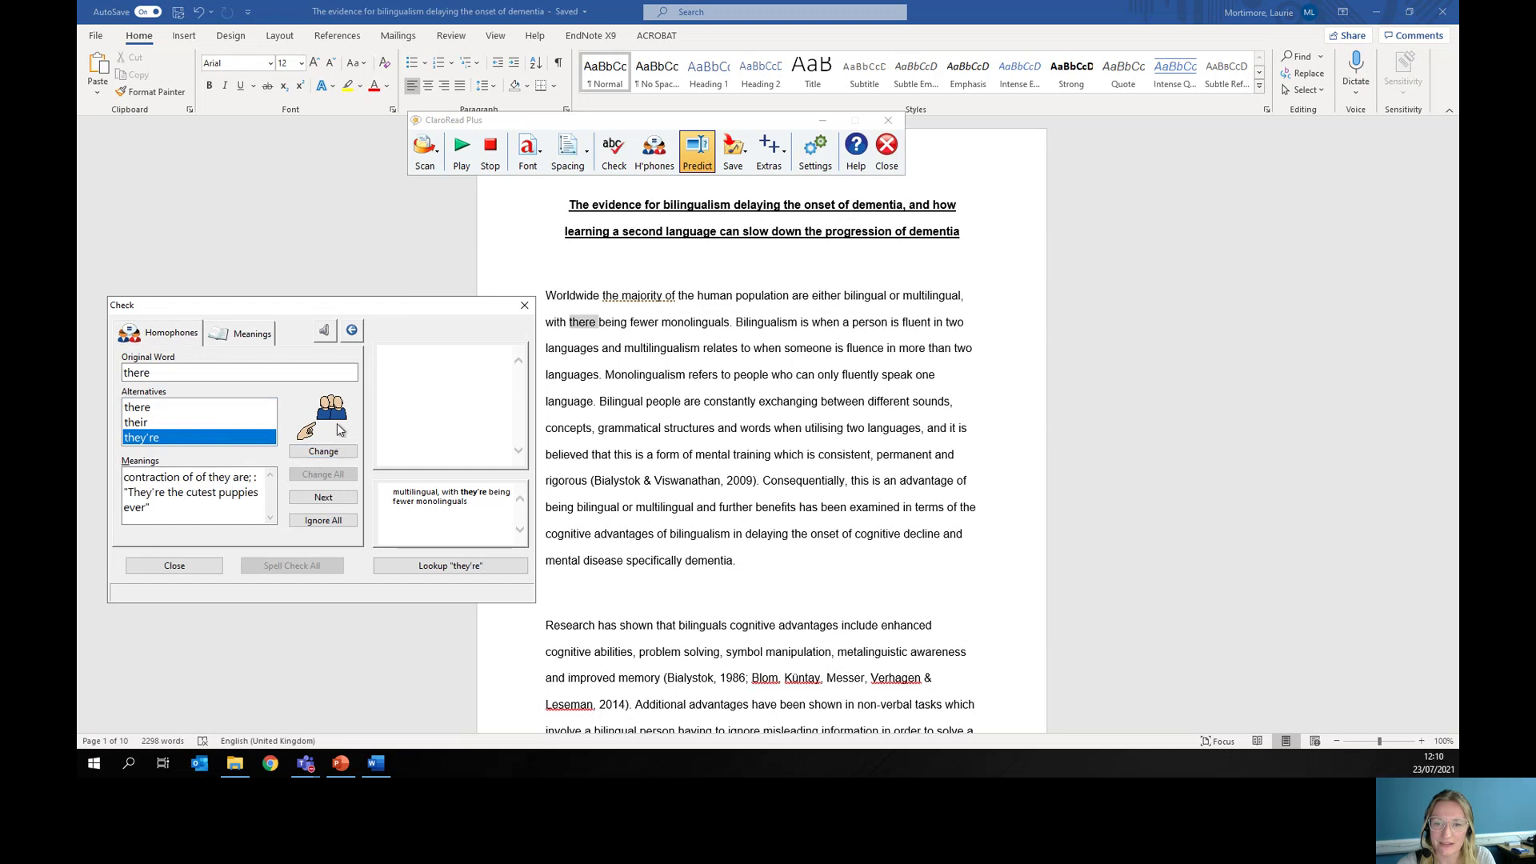
pyautogui.click(233, 422)
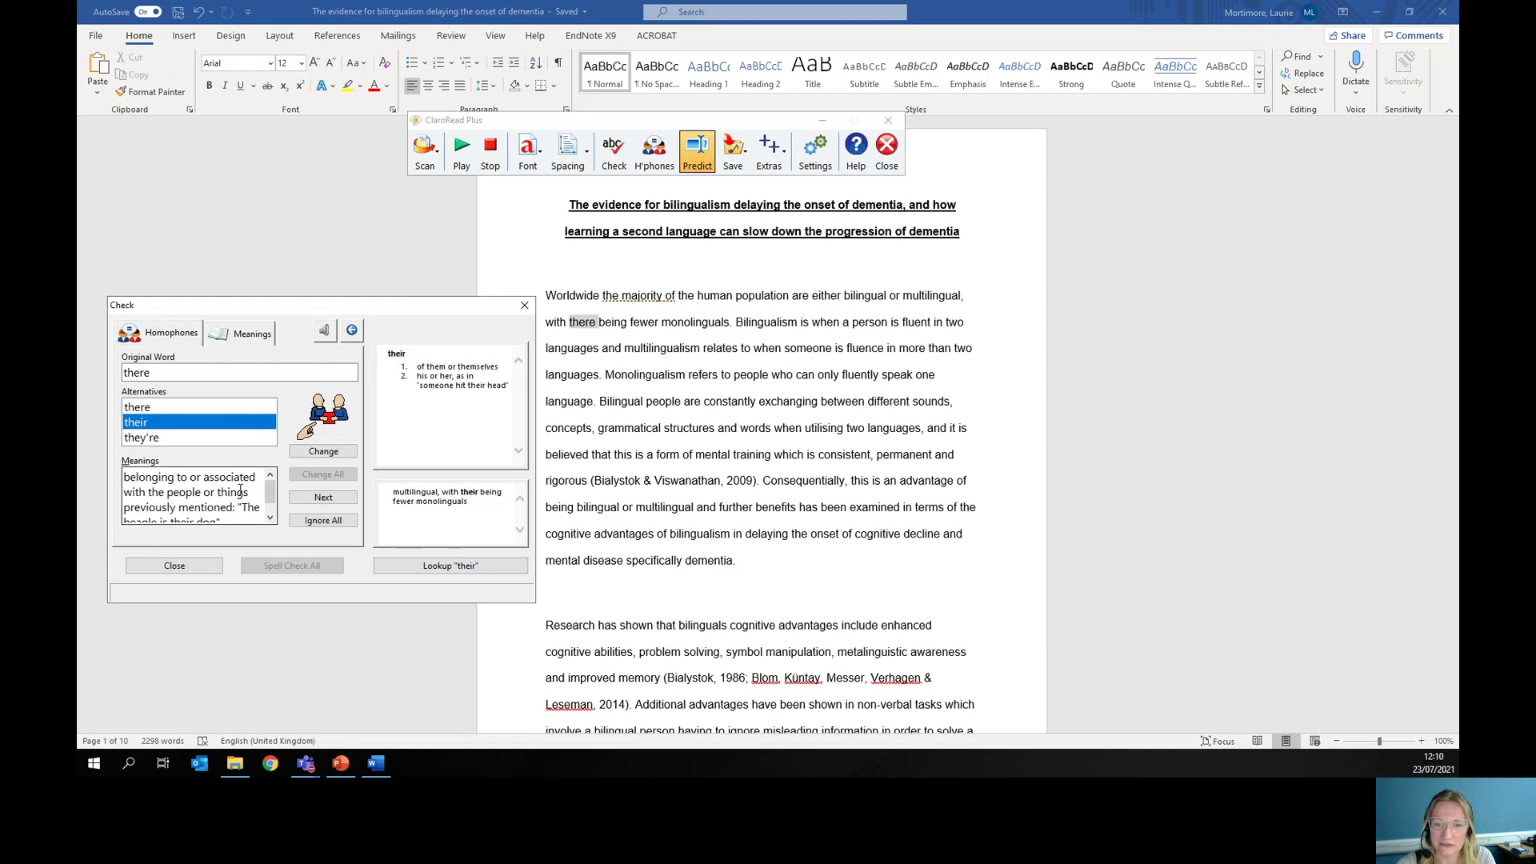
pyautogui.moveTo(270, 492)
pyautogui.mouseDown()
pyautogui.moveTo(273, 506)
pyautogui.moveTo(272, 492)
pyautogui.mouseUp()
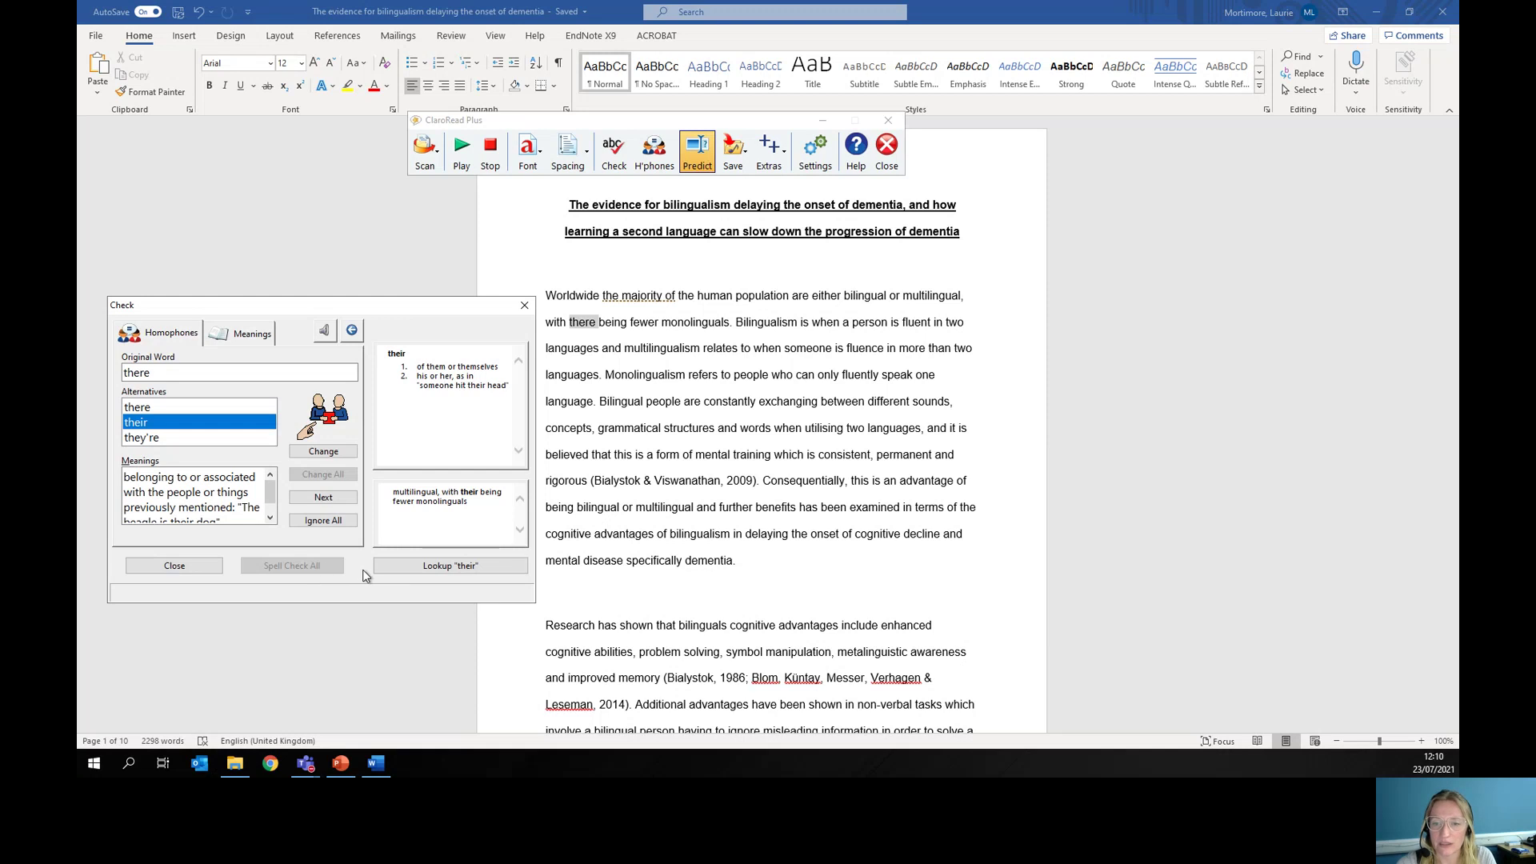
# Step through the following homophones in the first paragraph up to "to" without changing any, and close the check
pyautogui.click(324, 497)
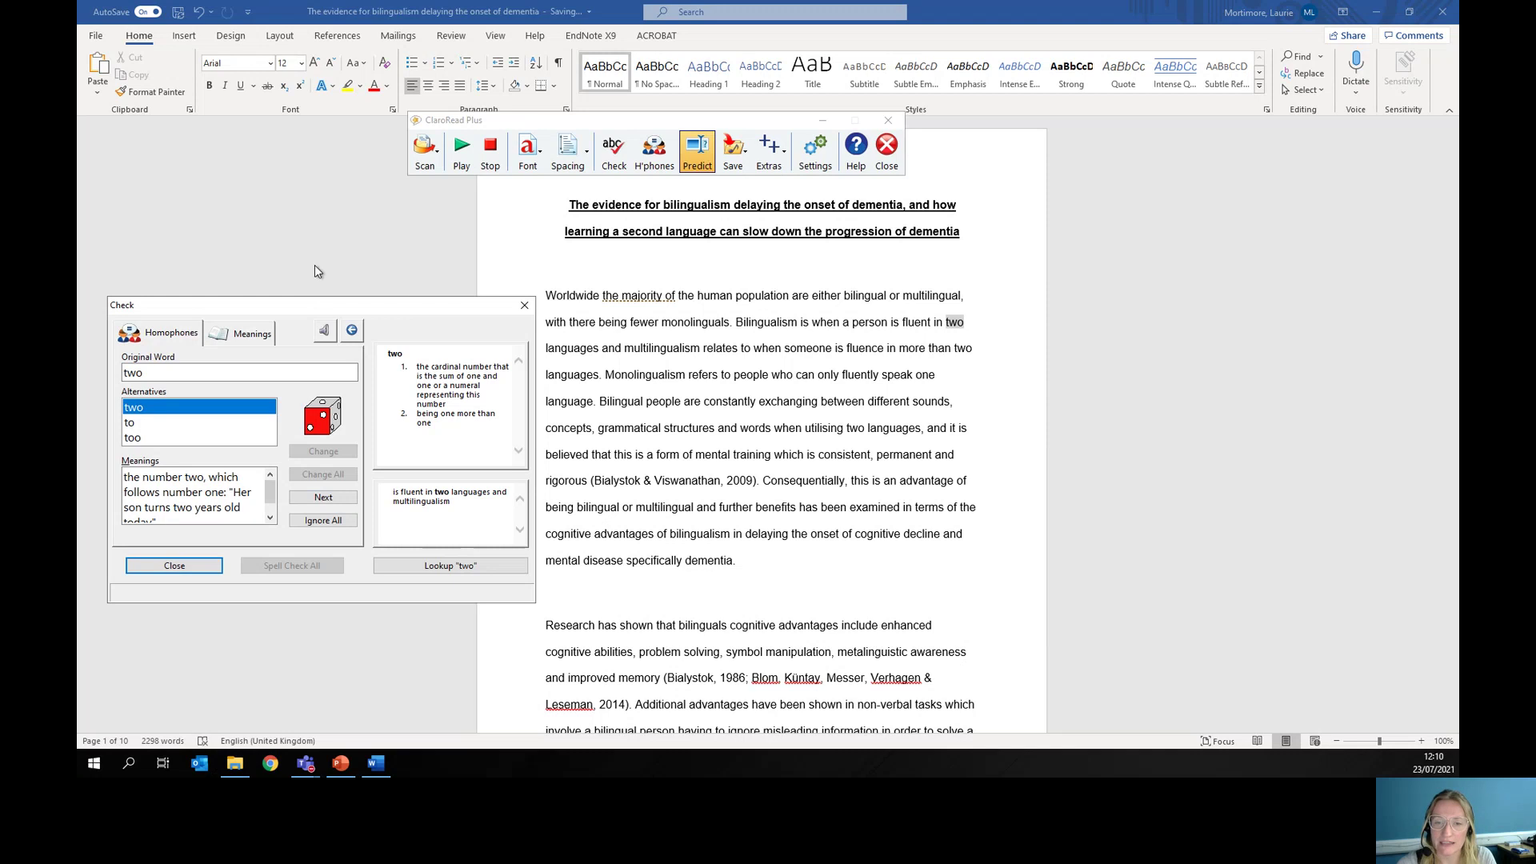
pyautogui.click(323, 497)
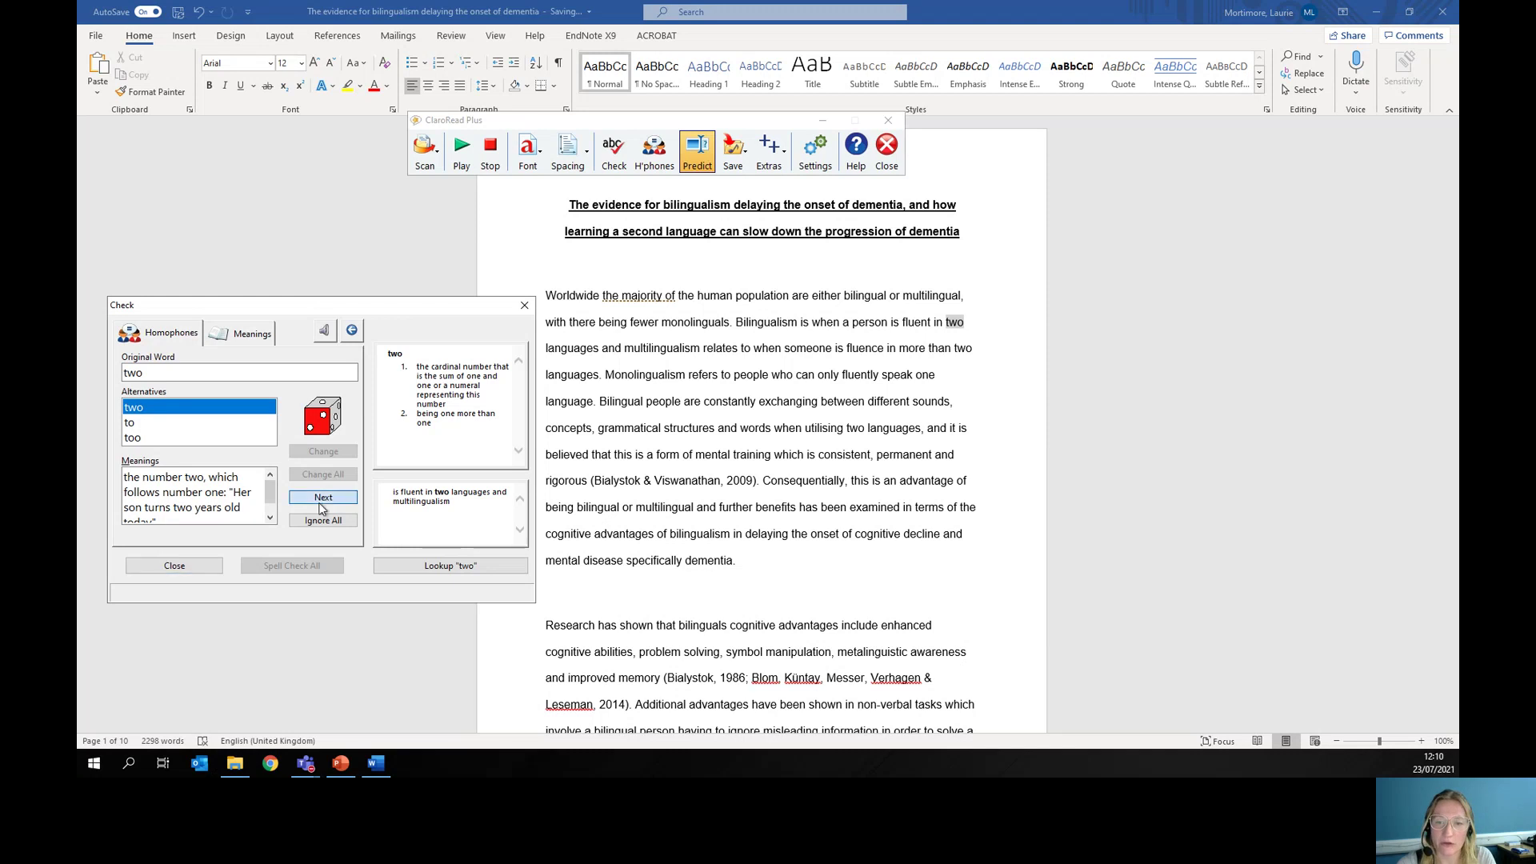
pyautogui.click(323, 497)
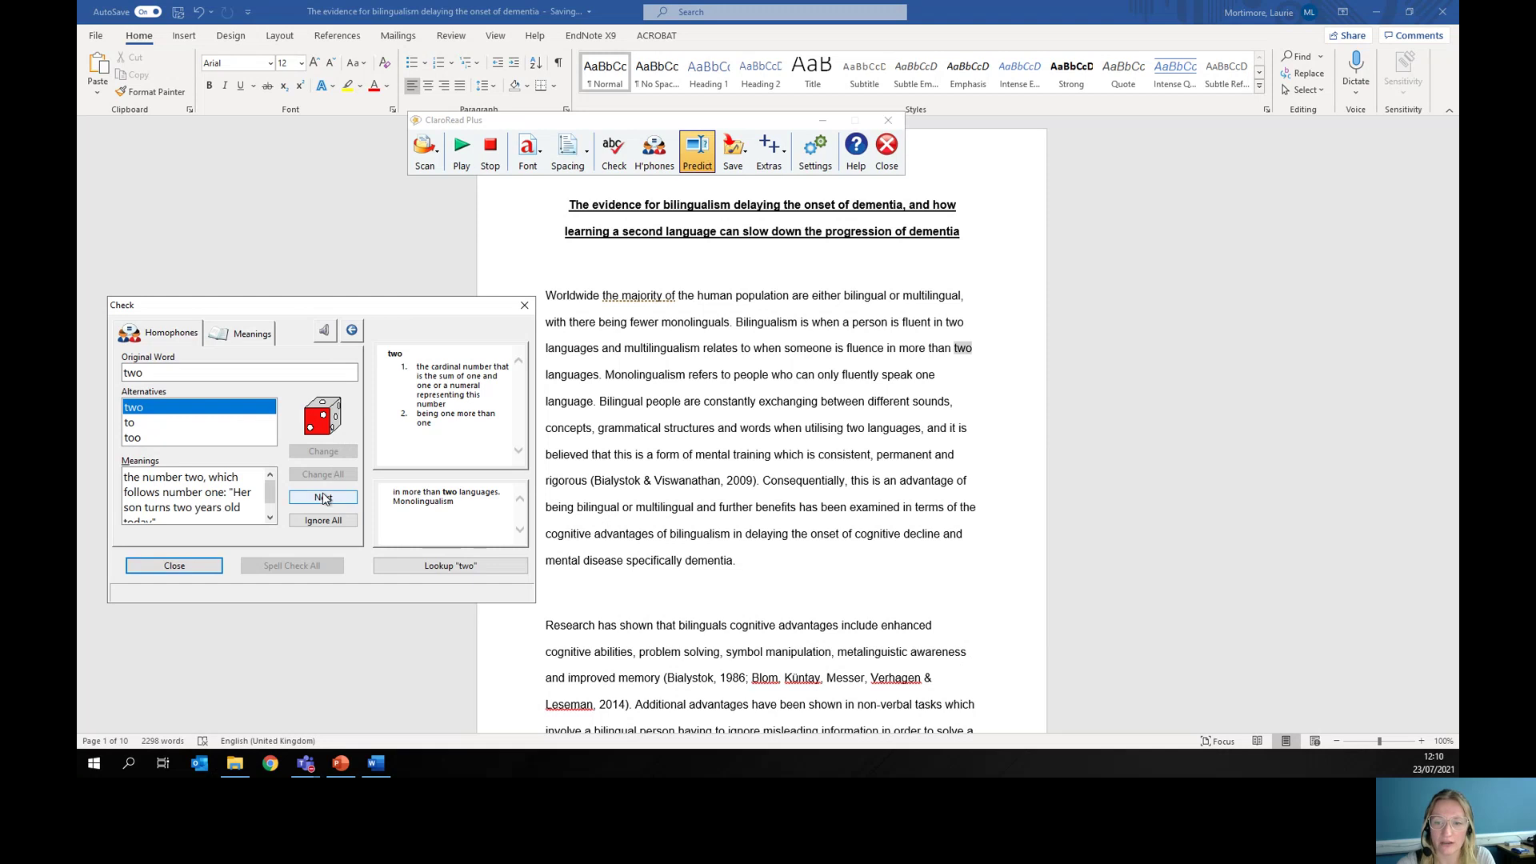
pyautogui.click(323, 497)
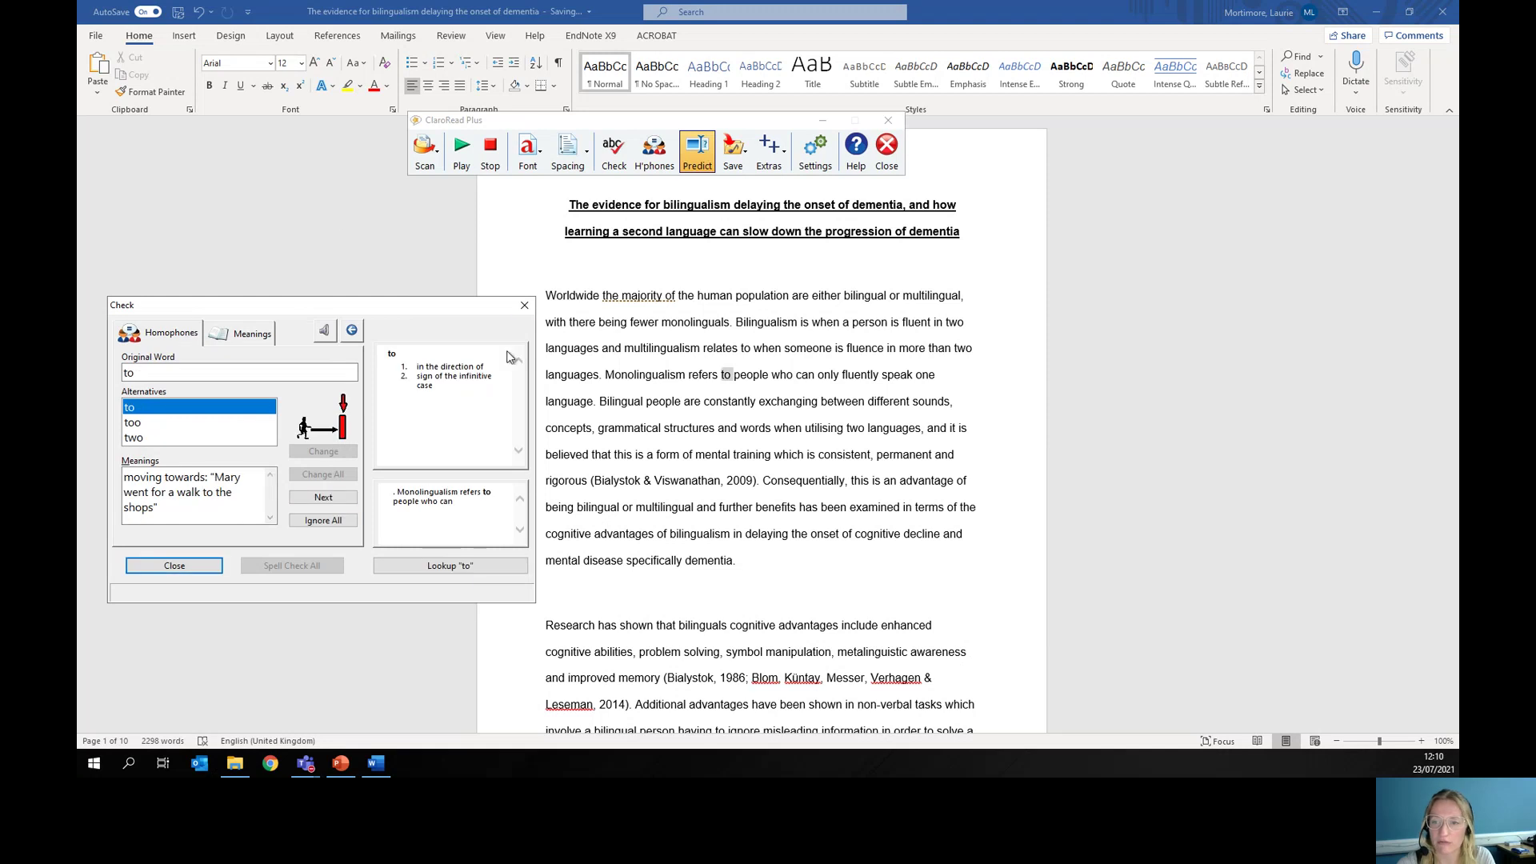
pyautogui.click(524, 305)
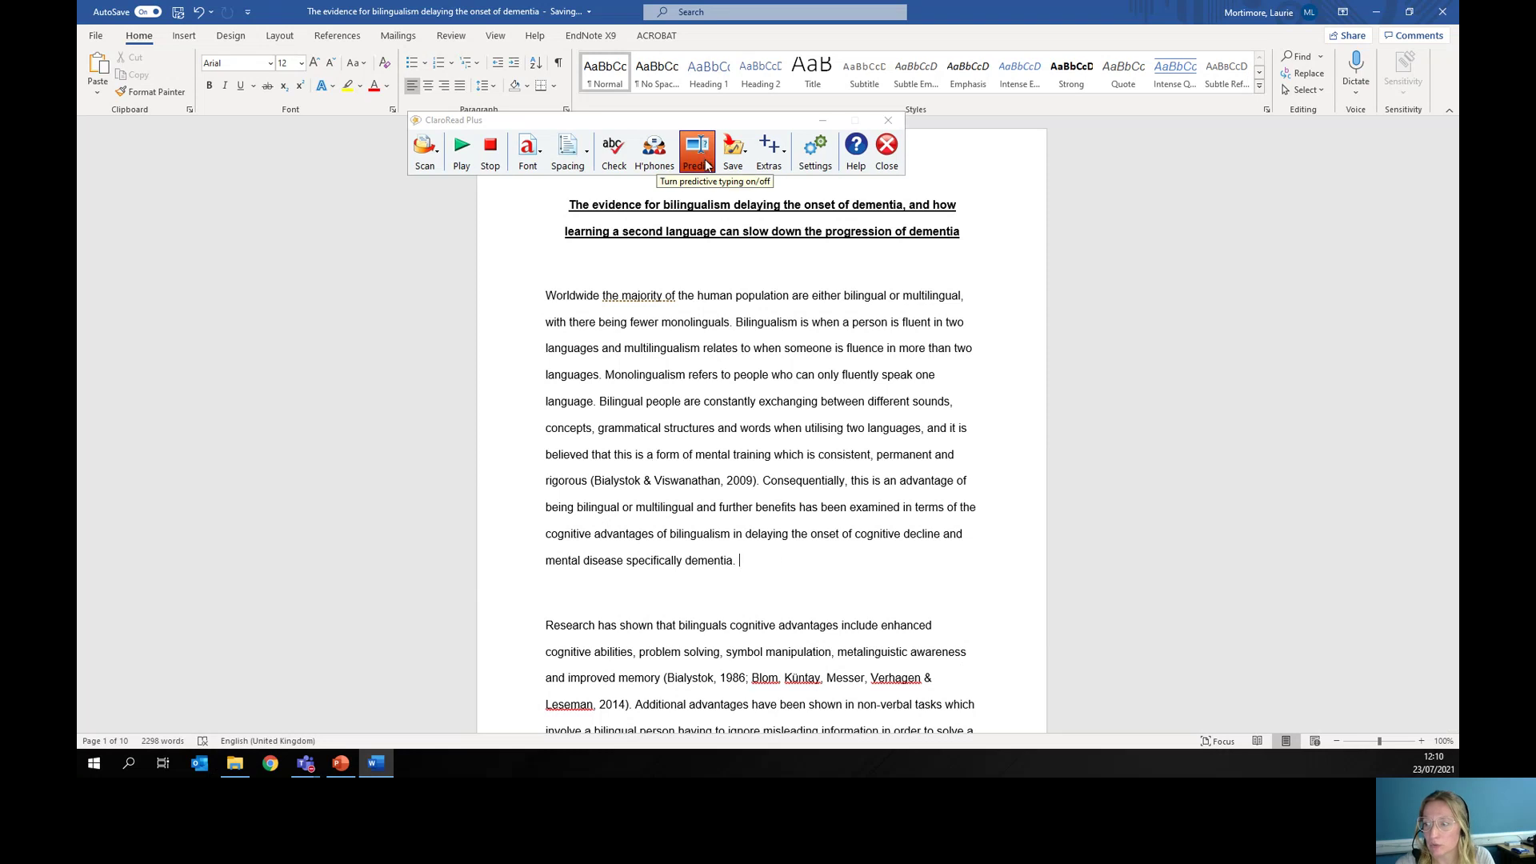
# Put the text cursor at the end of the first paragraph and switch ClaroRead's predictive typing off and on again
pyautogui.click(769, 566)
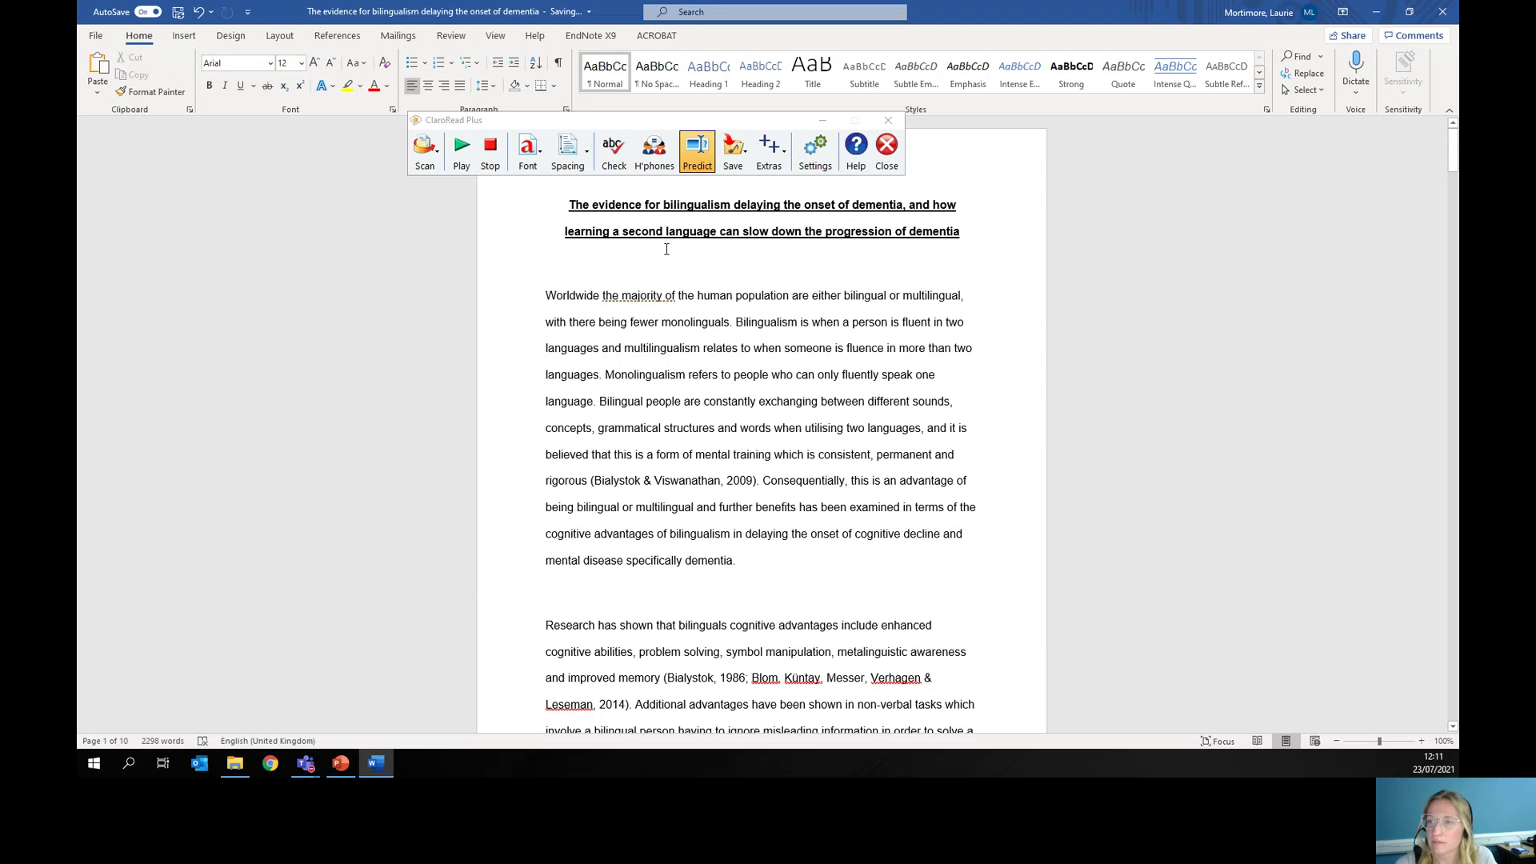
pyautogui.click(697, 160)
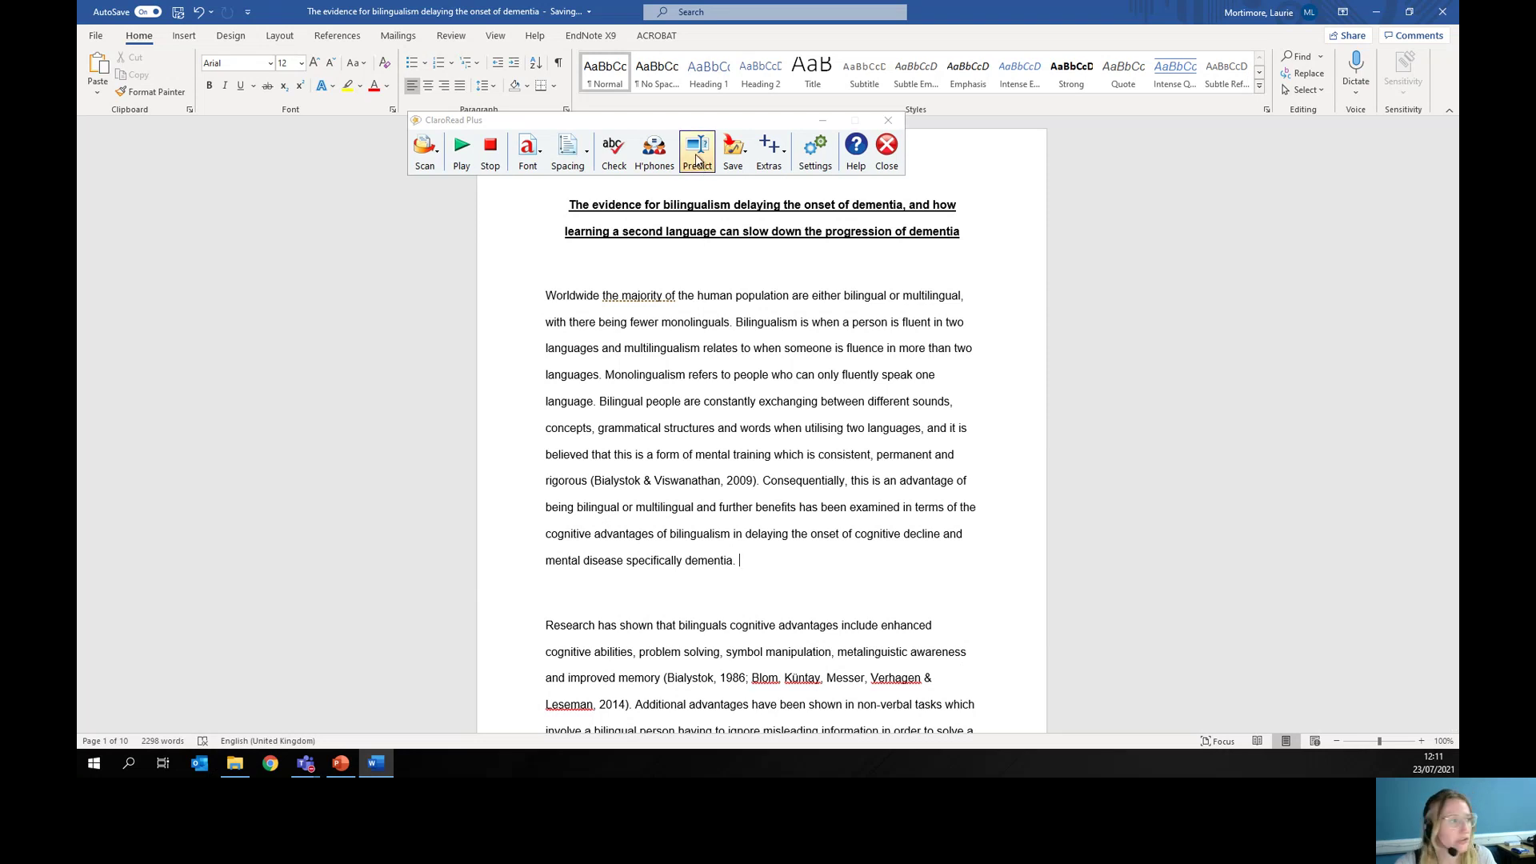
pyautogui.click(697, 160)
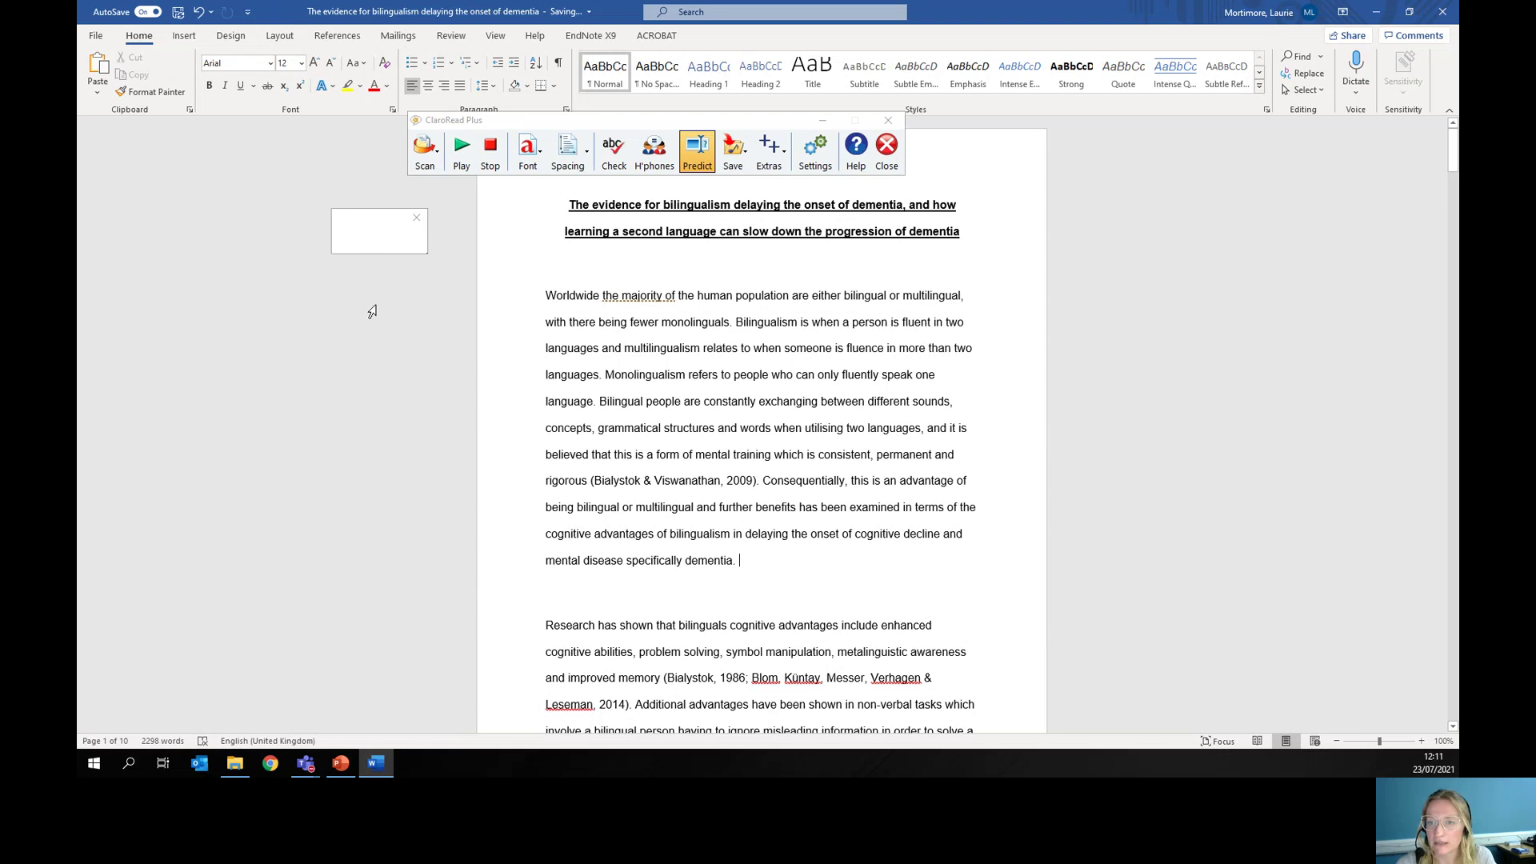
# Write "This study shows that the" at the end of the first paragraph, moving the prediction window beside the text and accepting the suggestion "the"
pyautogui.write('This')
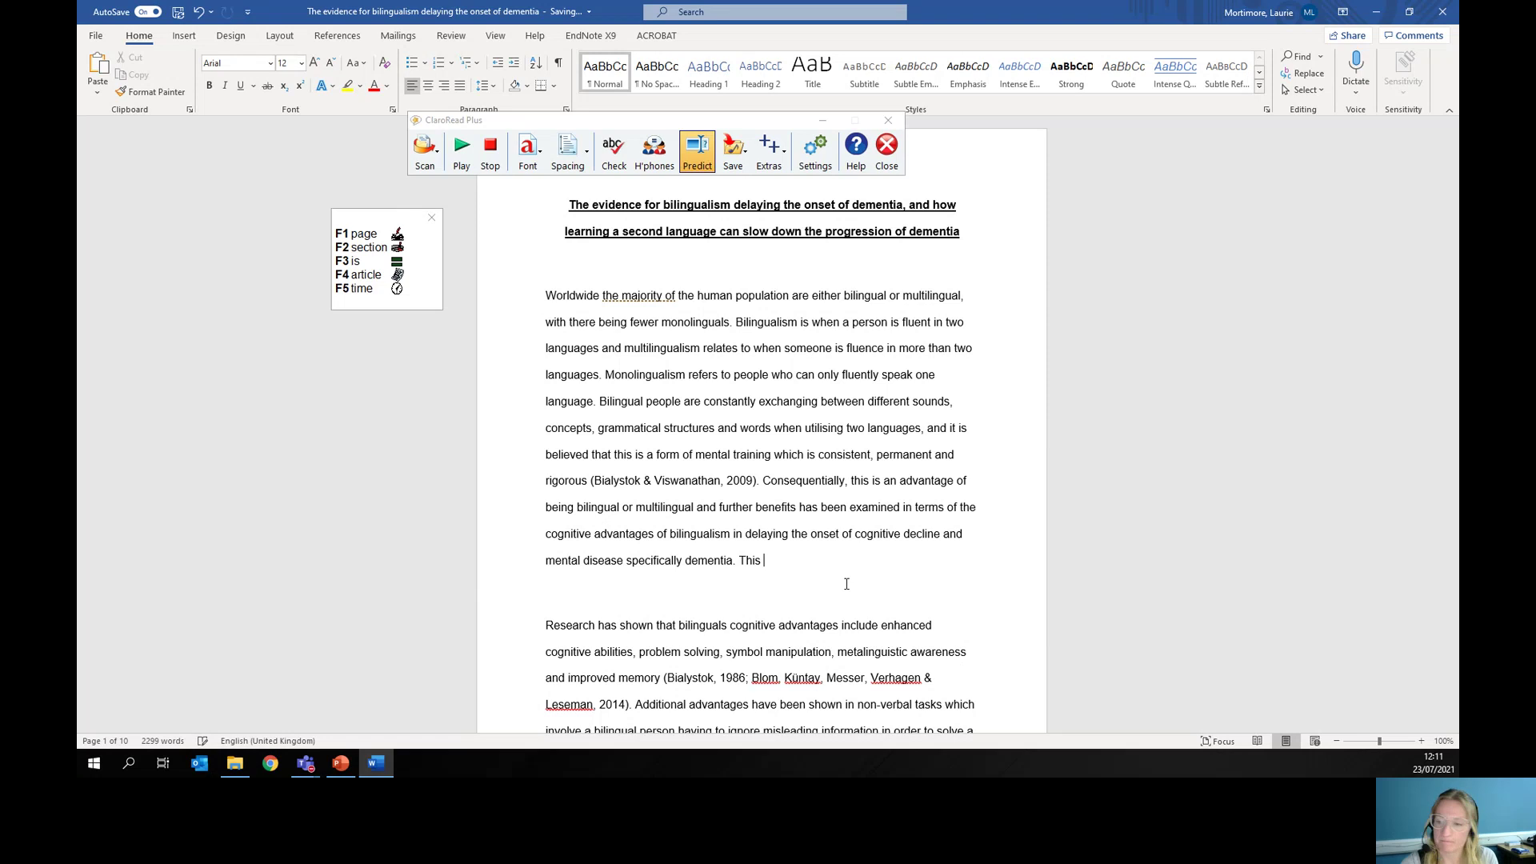
pyautogui.write(' study')
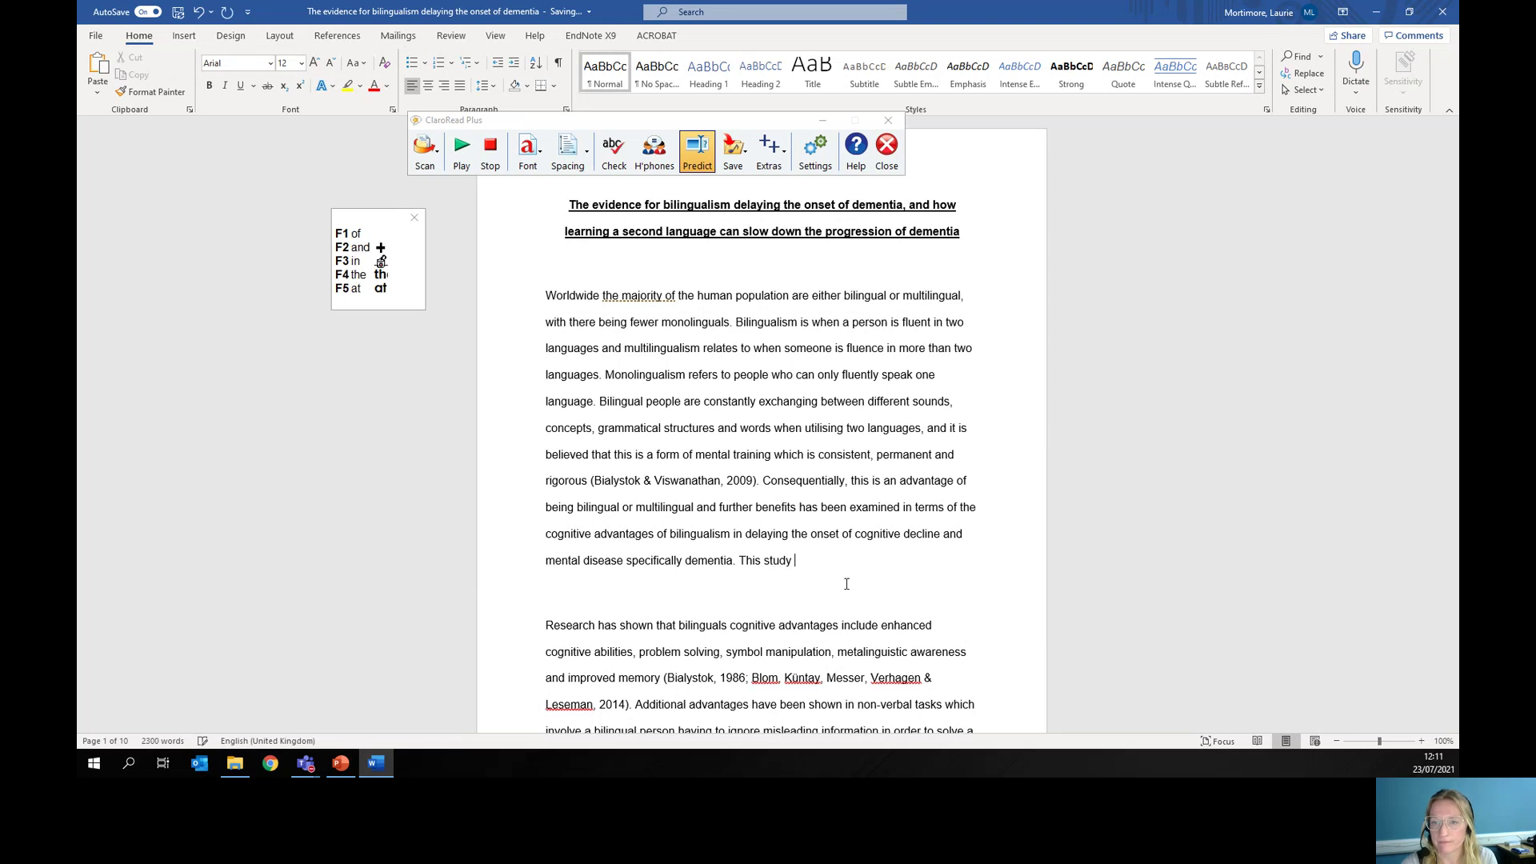
pyautogui.write(' shows')
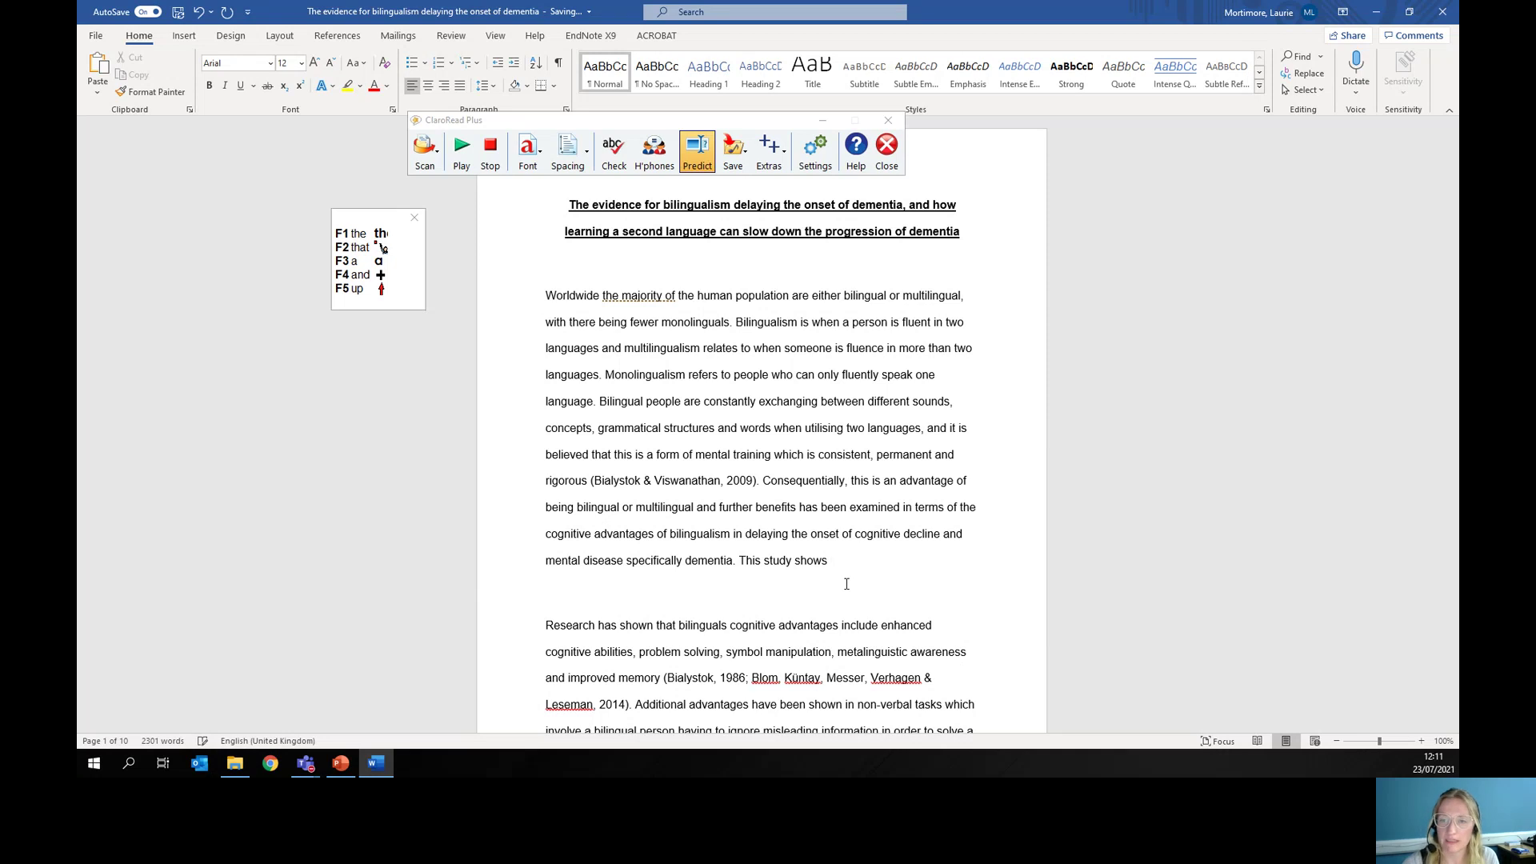
pyautogui.moveTo(370, 220); pyautogui.dragTo(1009, 526)
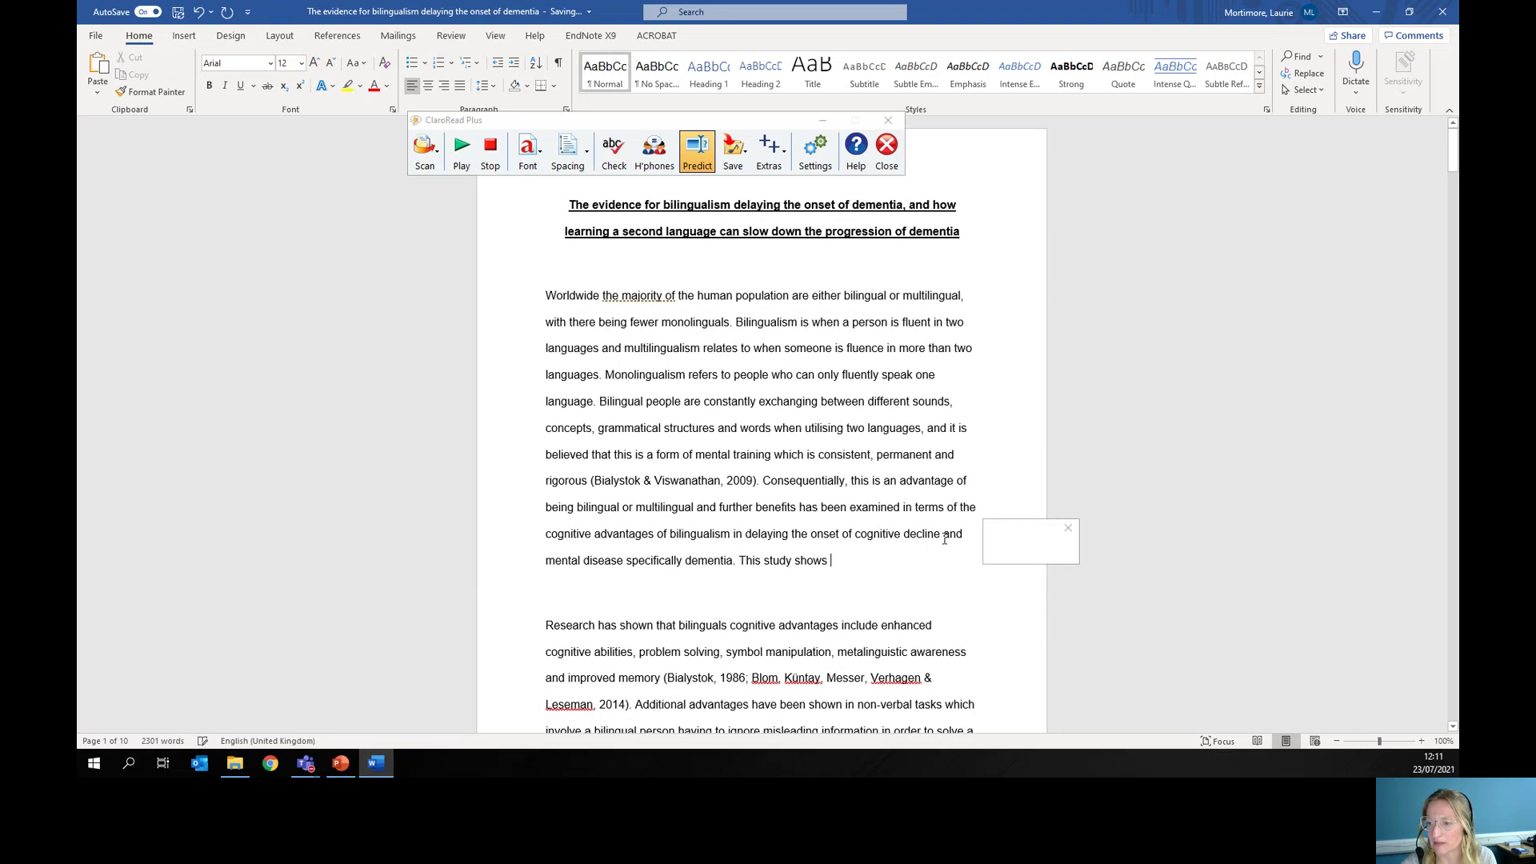
pyautogui.write('that')
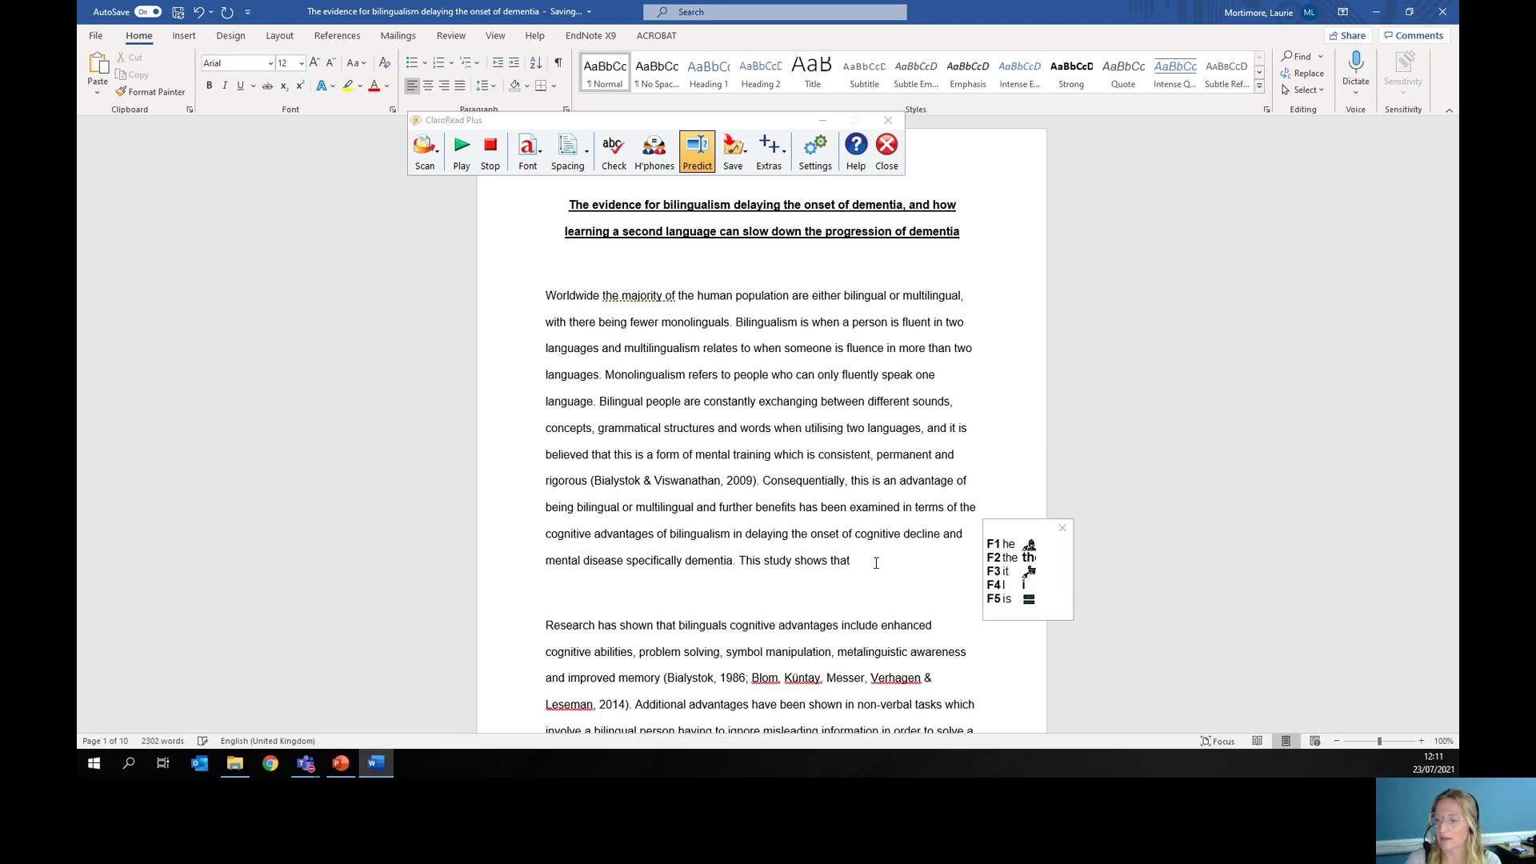
pyautogui.press('F2')
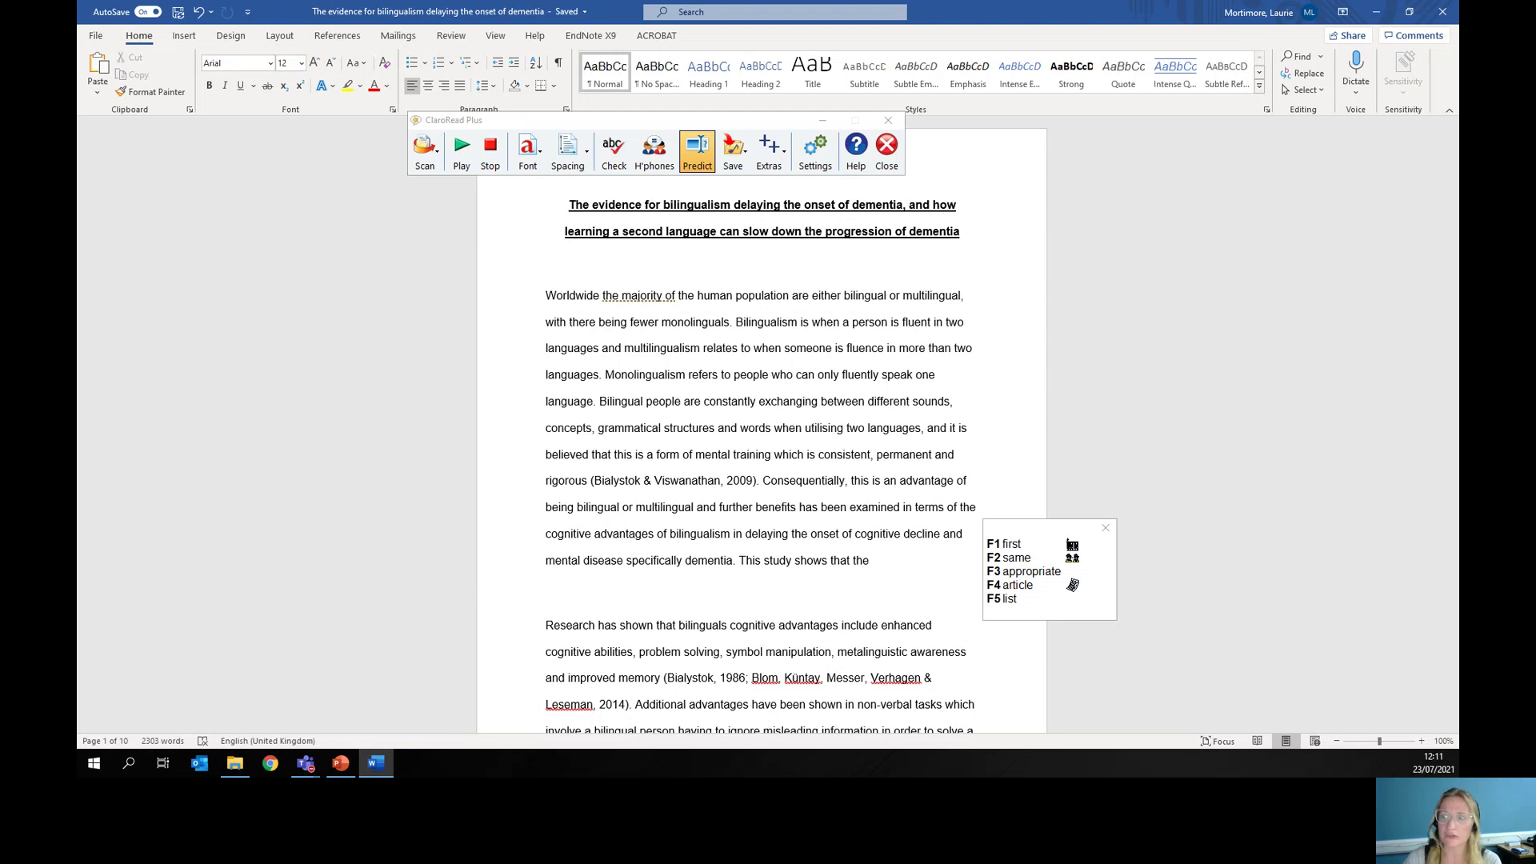
# Delete "This study shows that the" from the end of the first paragraph, dismiss the prediction window and switch predictive typing off
pyautogui.click(1105, 527)
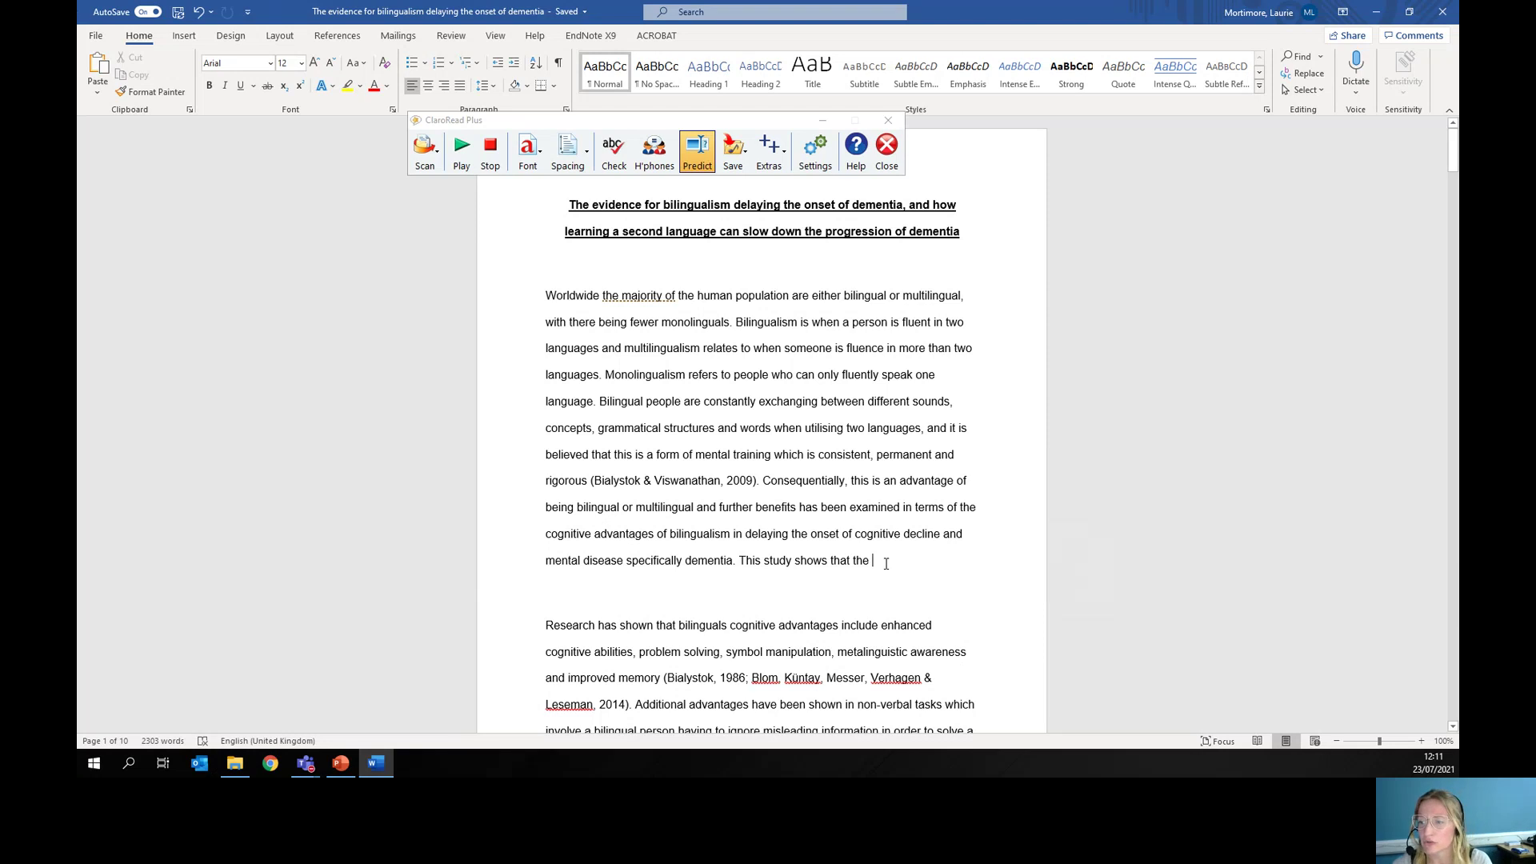
pyautogui.moveTo(886, 563); pyautogui.dragTo(741, 560)
pyautogui.press('BackSpace')
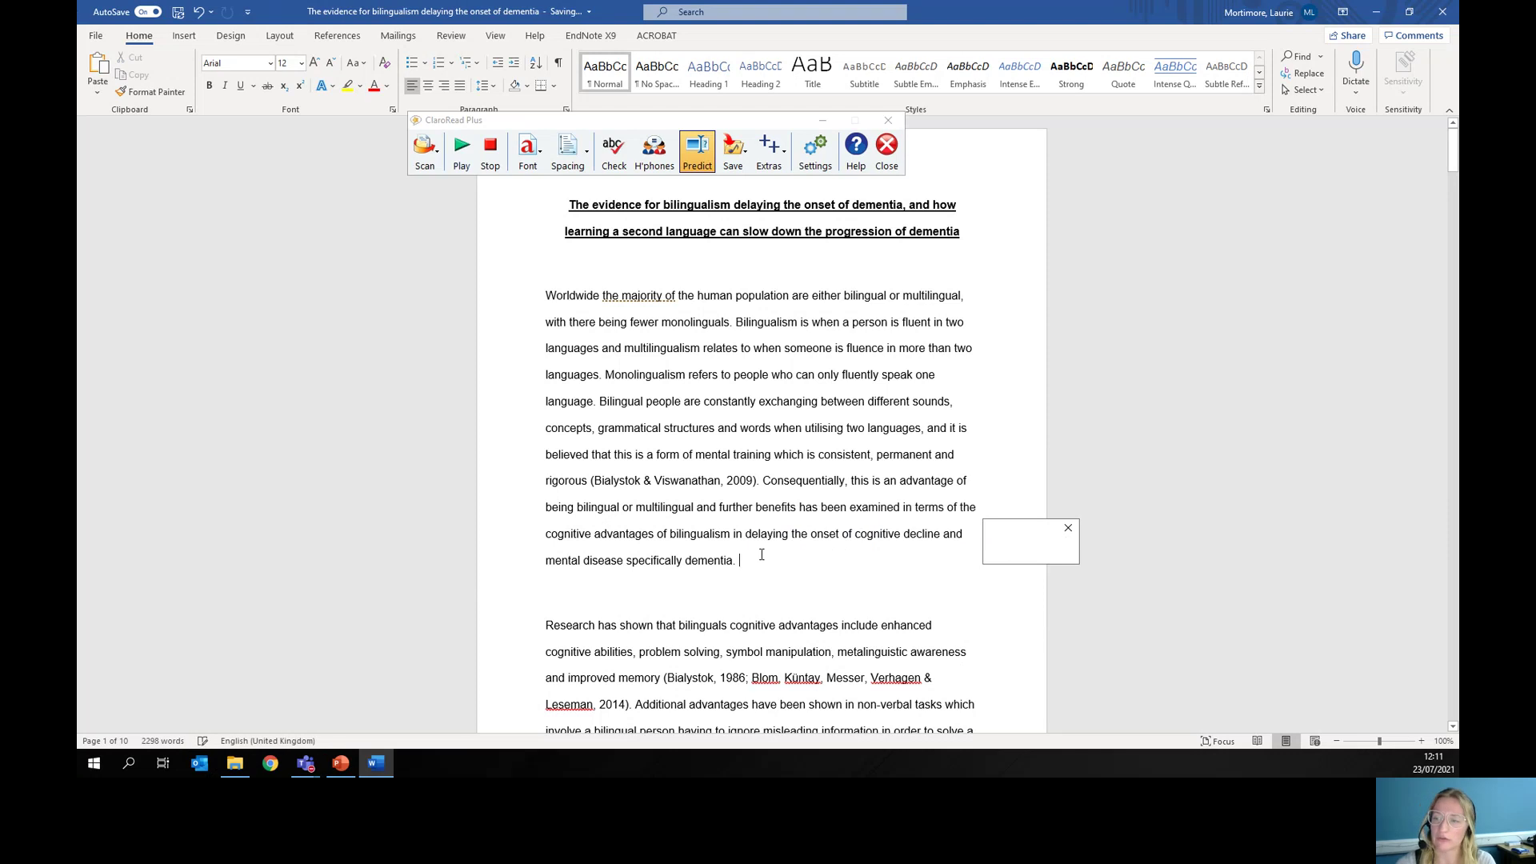
pyautogui.click(1068, 528)
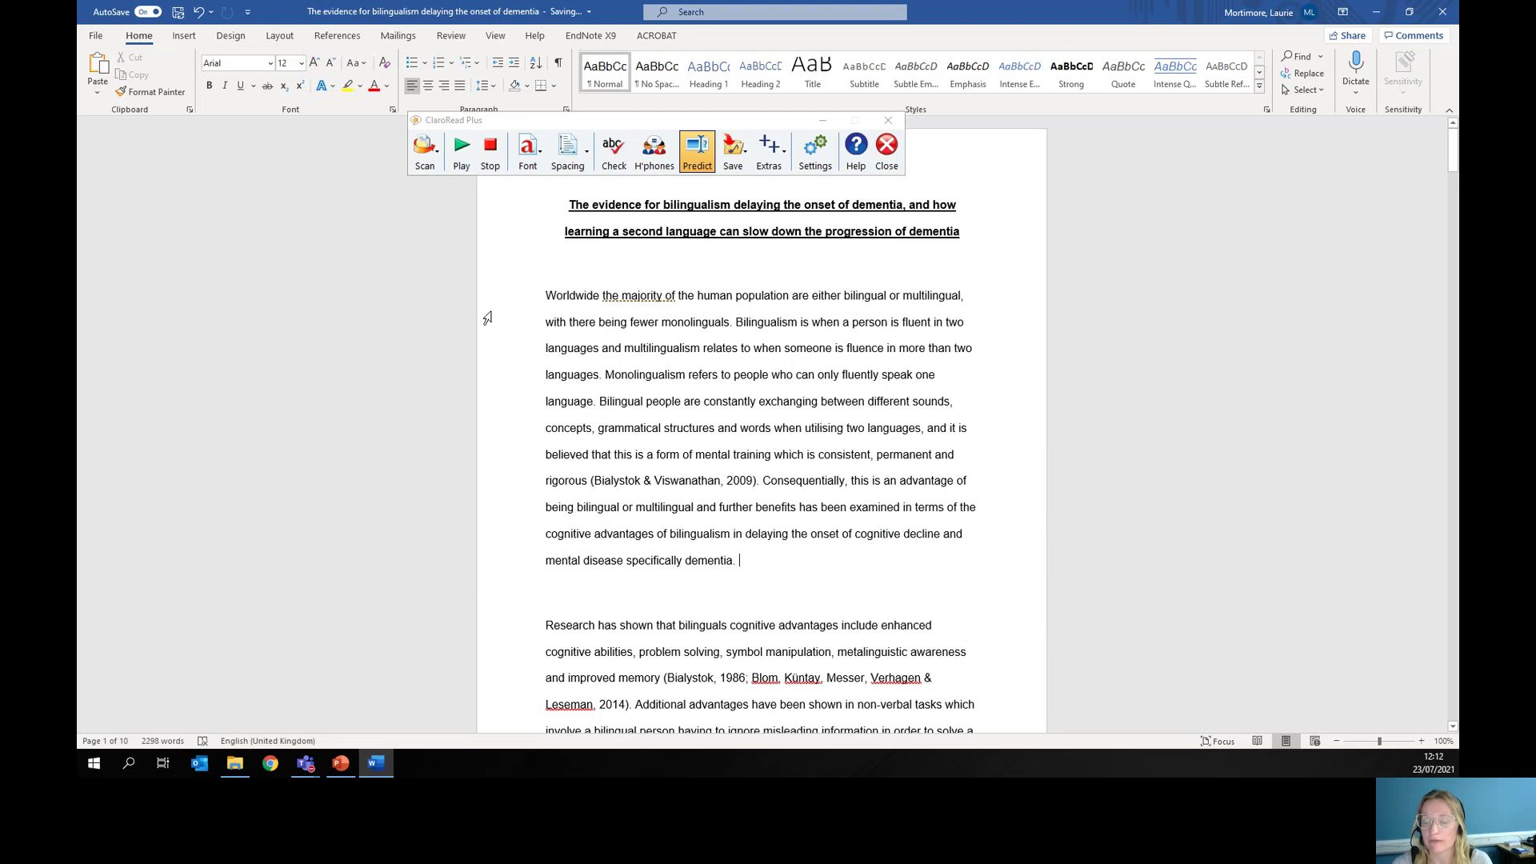
pyautogui.click(546, 295)
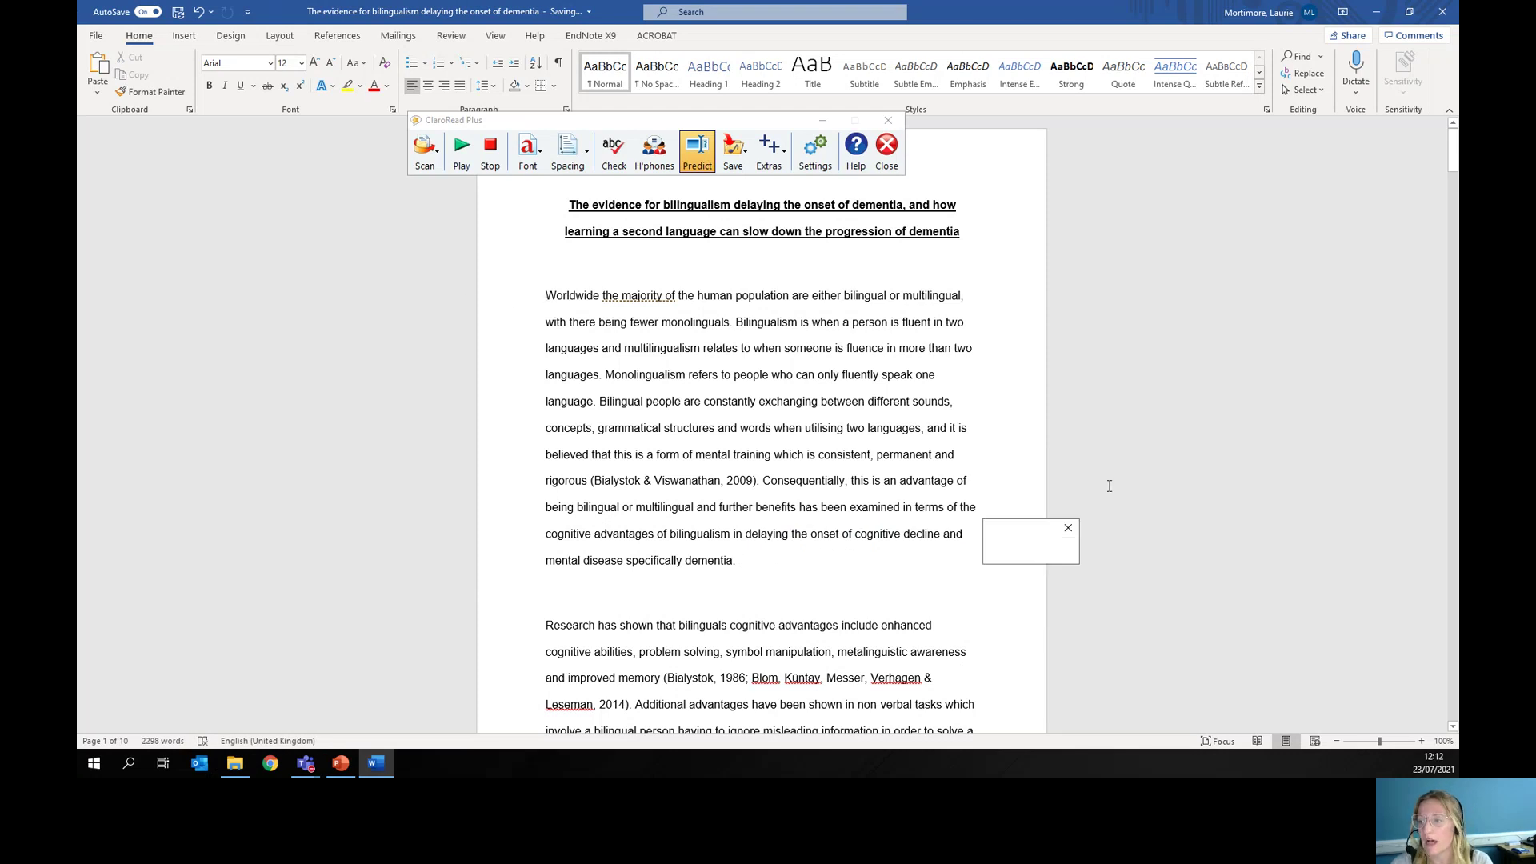
pyautogui.click(1068, 528)
pyautogui.click(743, 164)
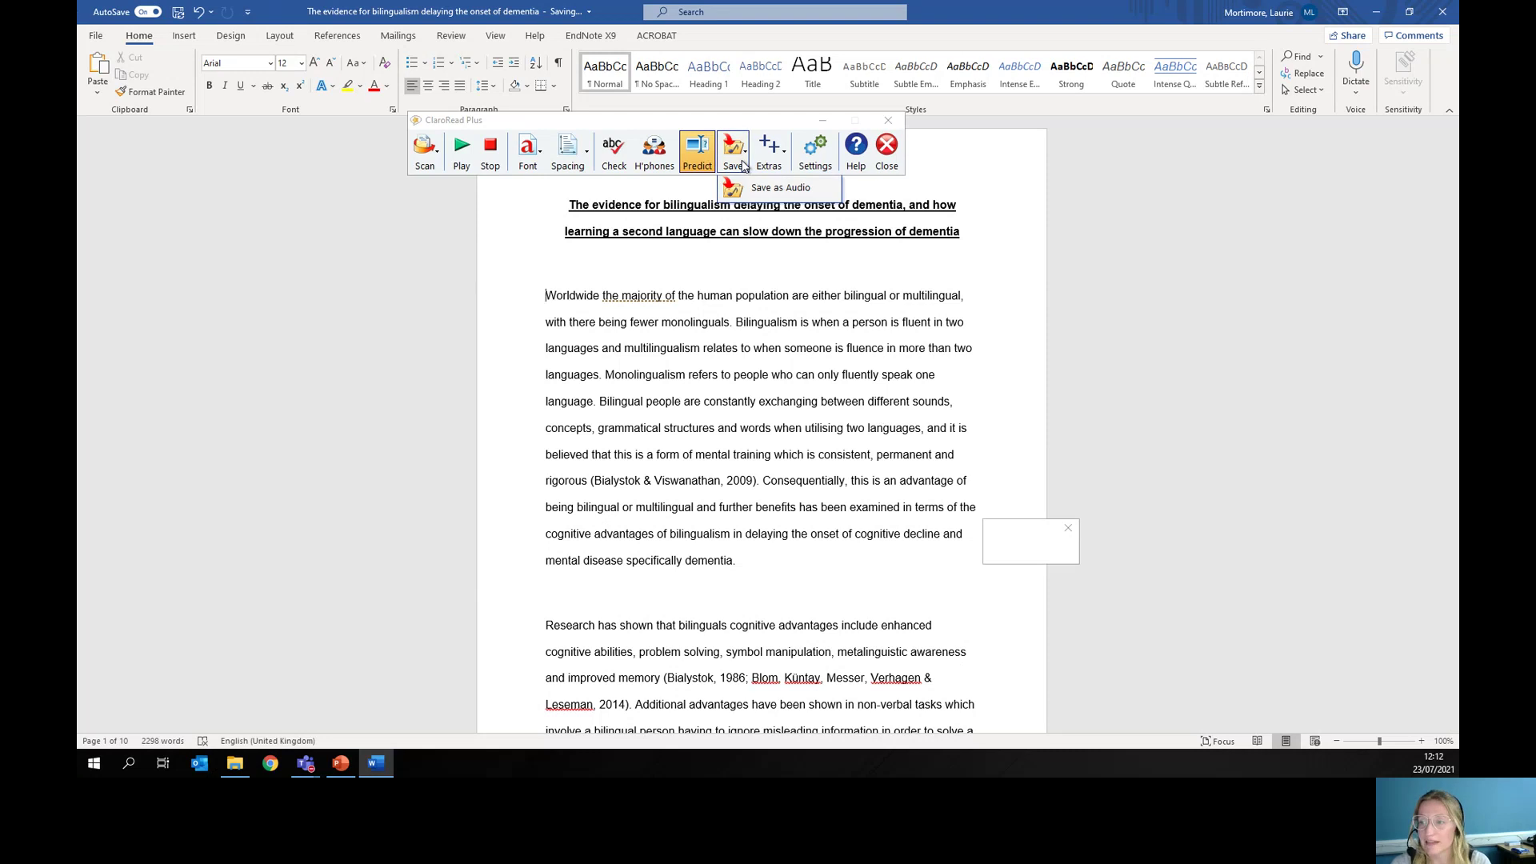
pyautogui.click(743, 164)
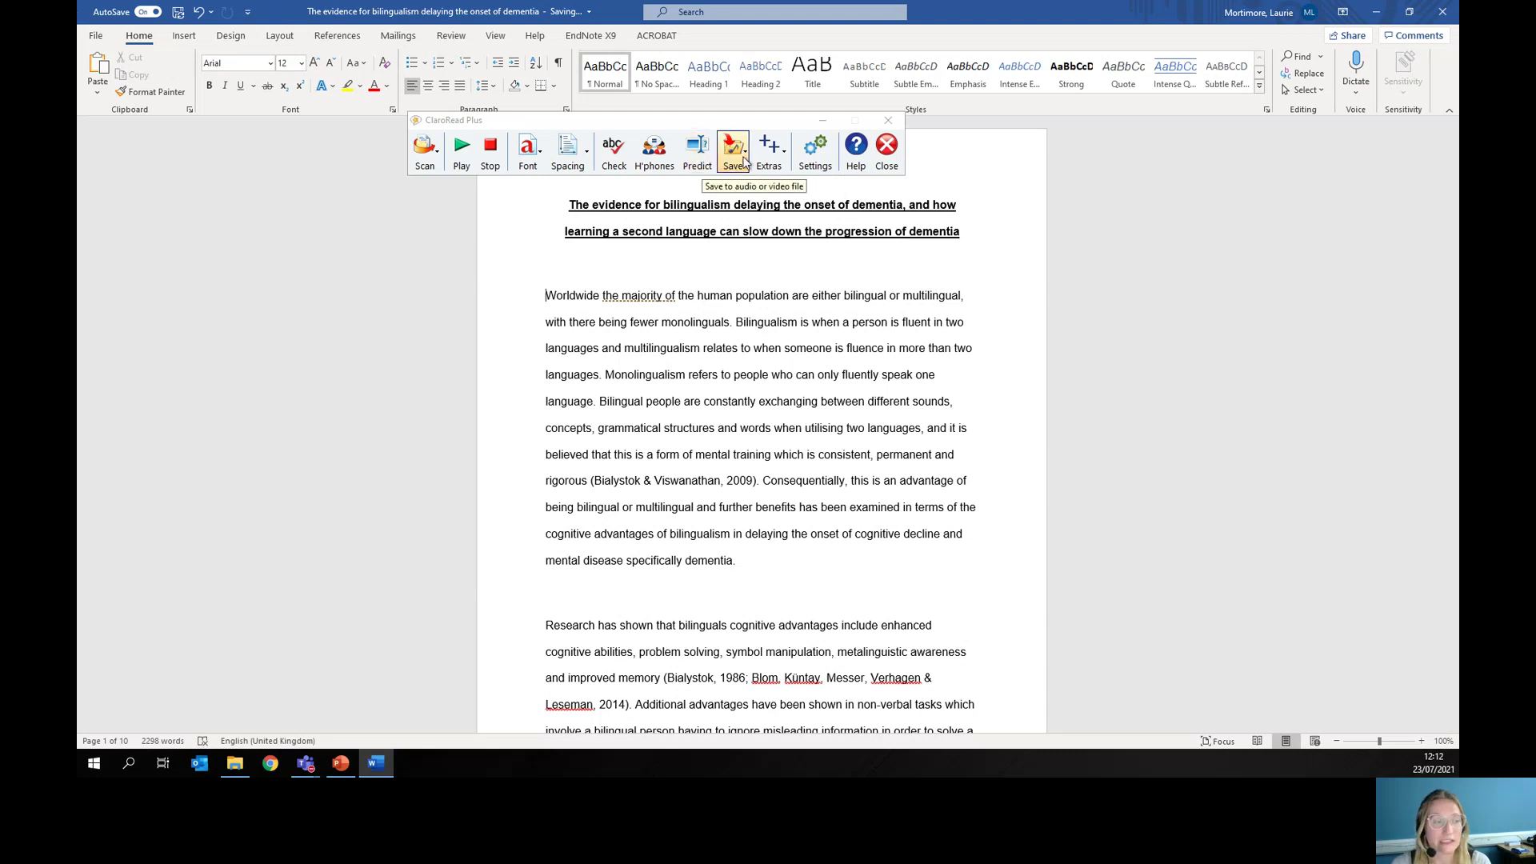
# View ClaroRead's Save as Audio option and its Speech settings, closing the settings without changes
pyautogui.click(743, 162)
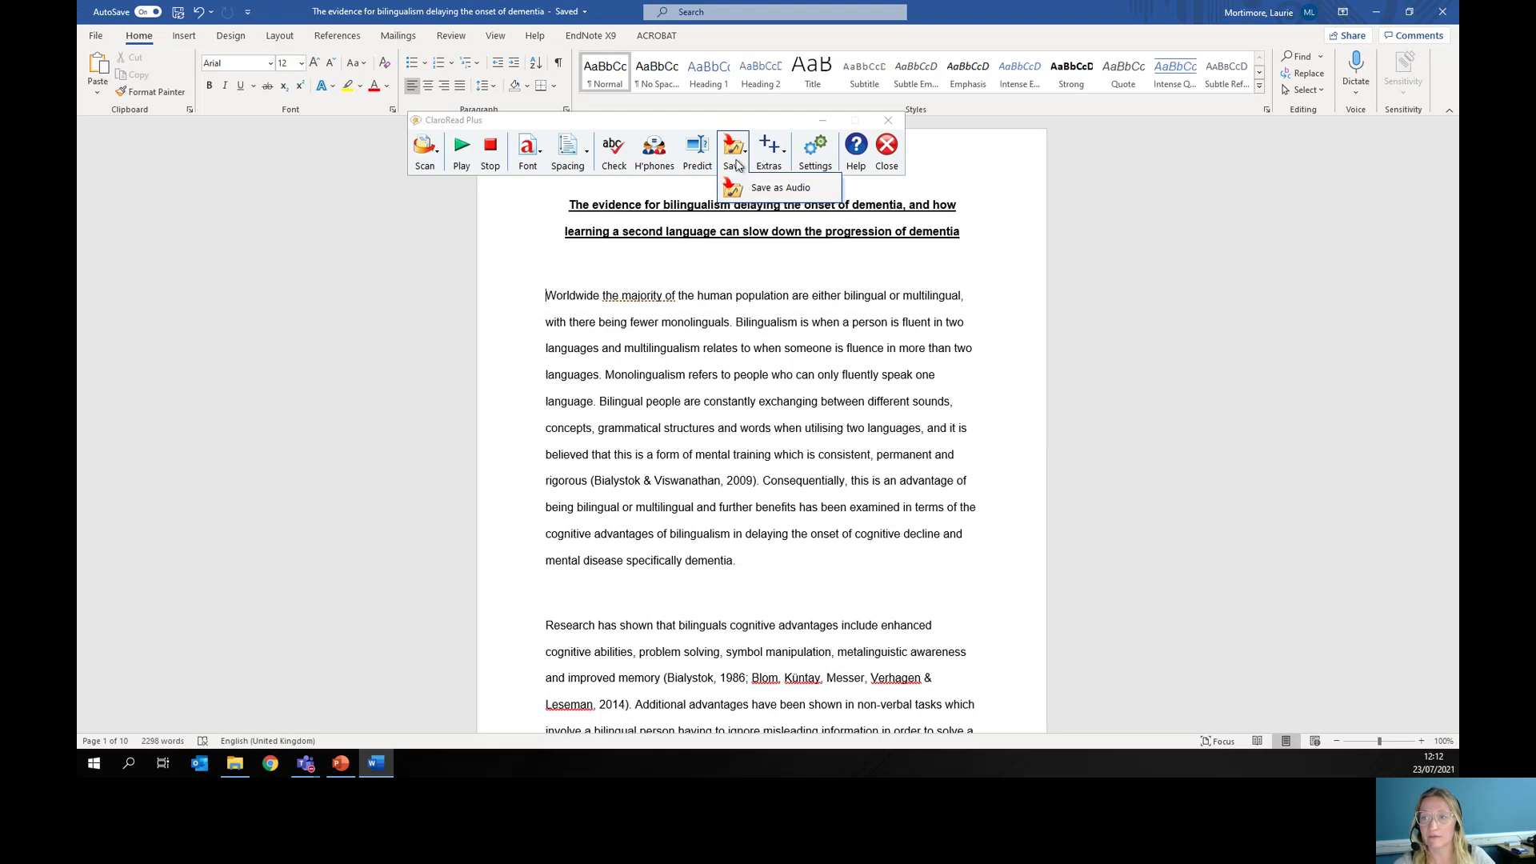
pyautogui.click(816, 148)
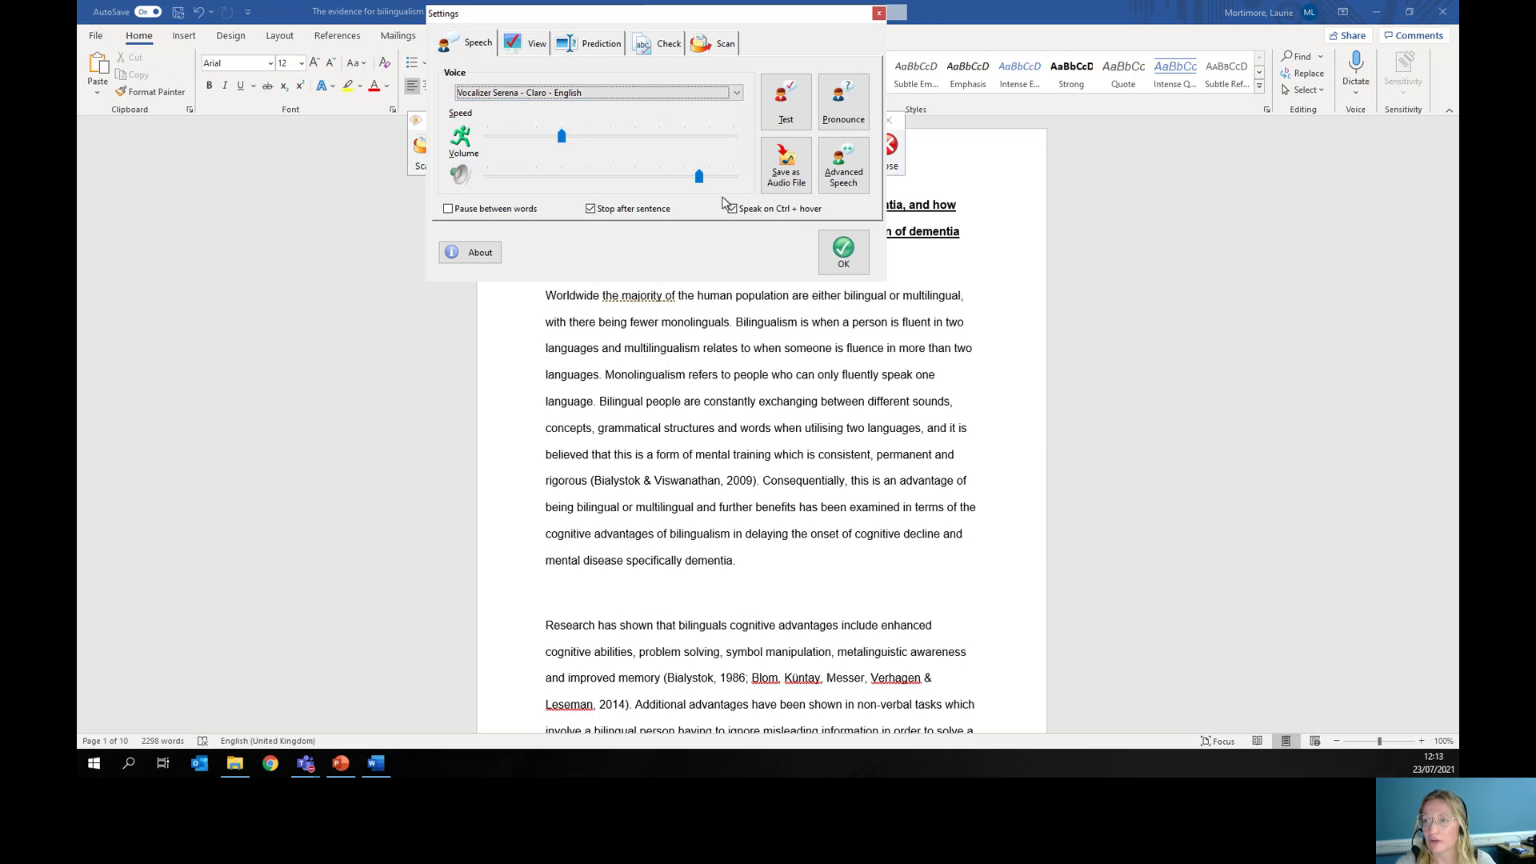
pyautogui.click(878, 13)
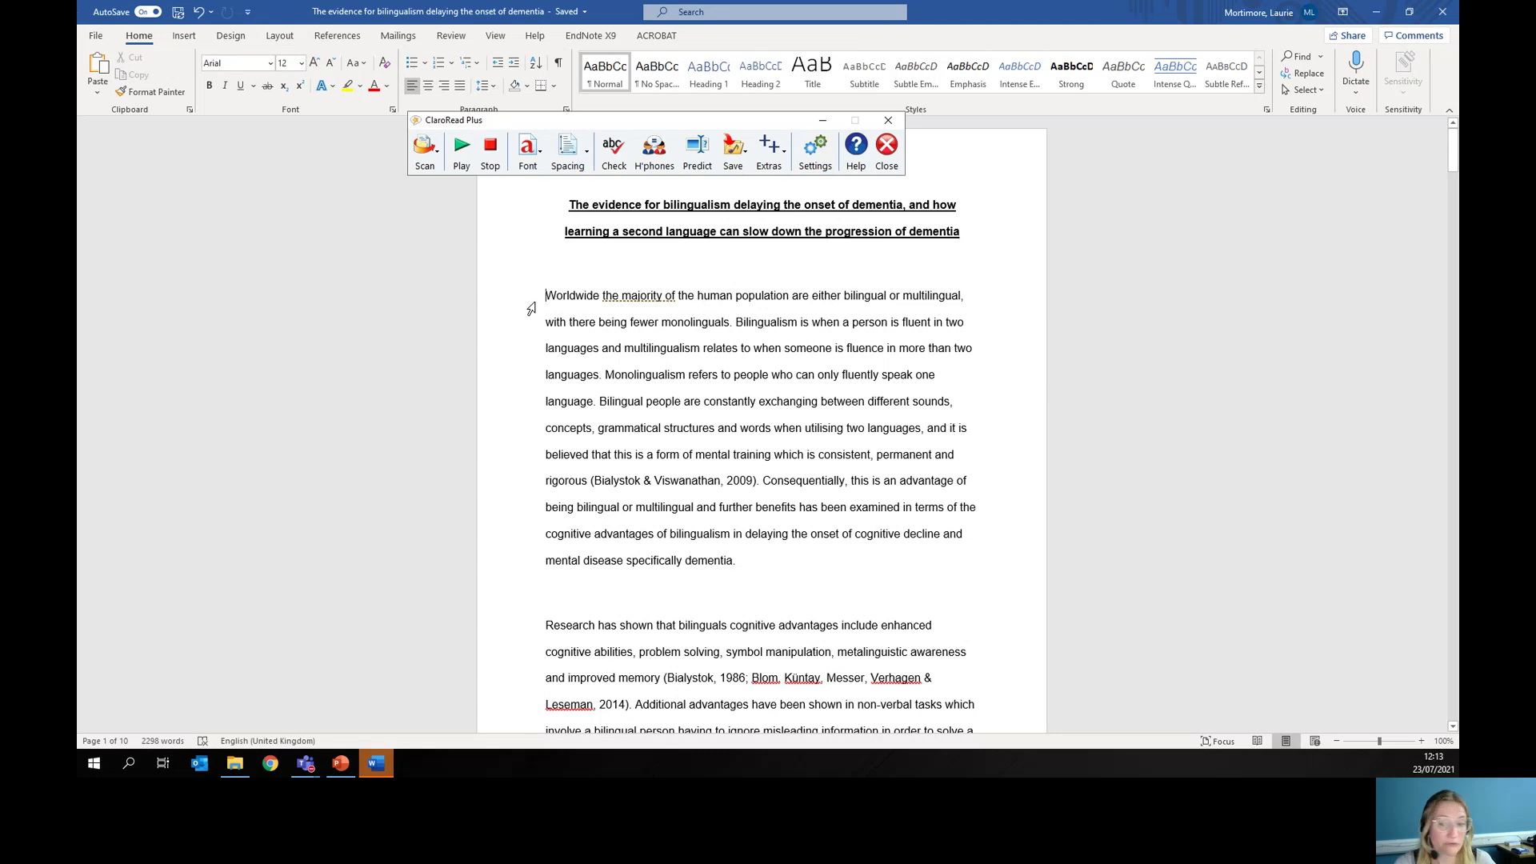
# Have ClaroRead read the opening of the first paragraph aloud, starting from "Worldwide", and stop the playback
pyautogui.click(531, 308)
pyautogui.click(551, 302)
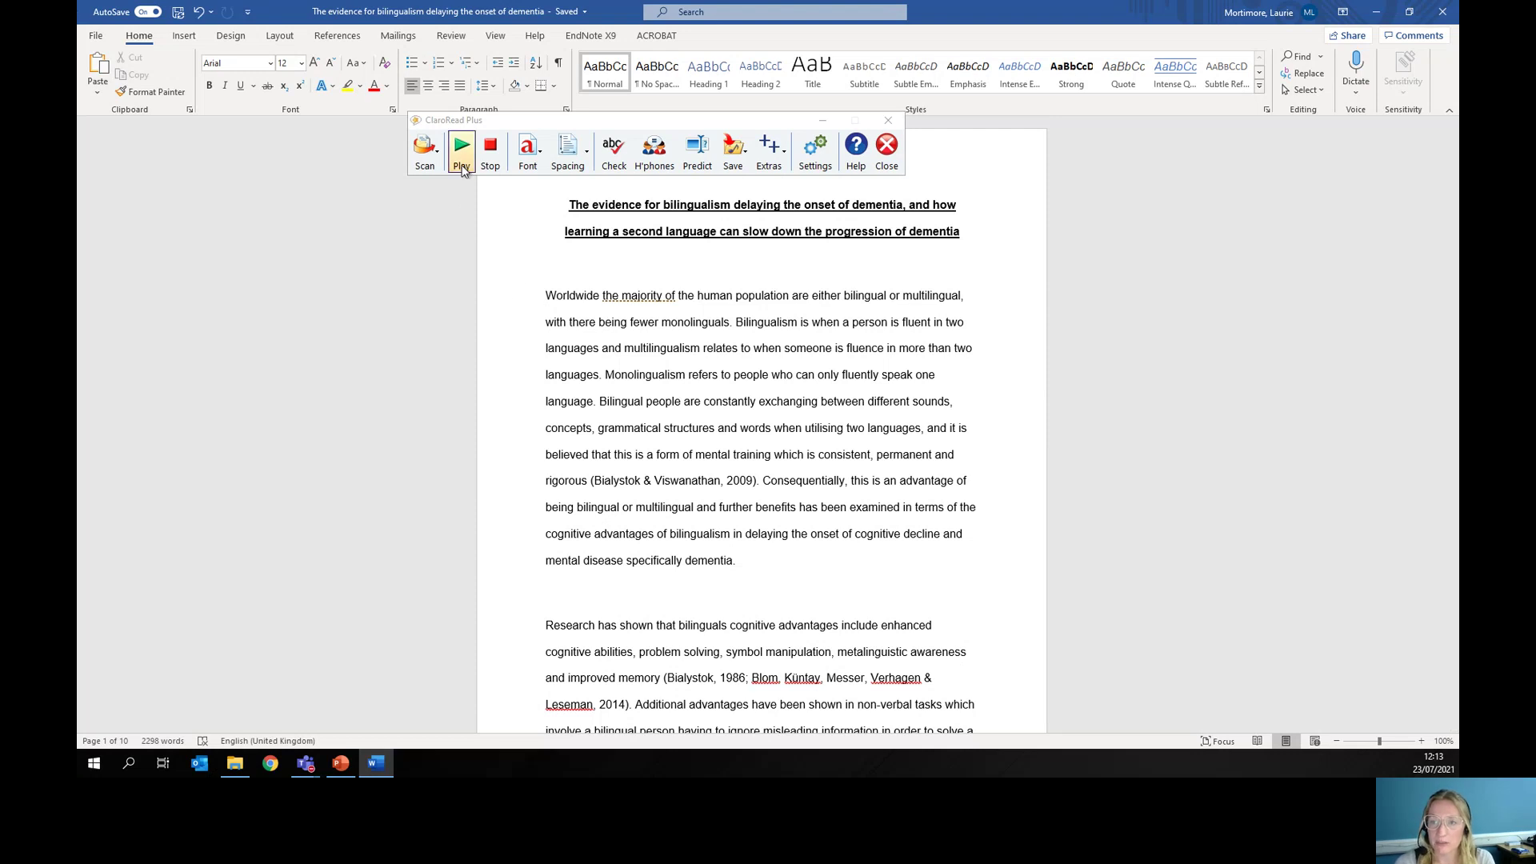
pyautogui.click(546, 297)
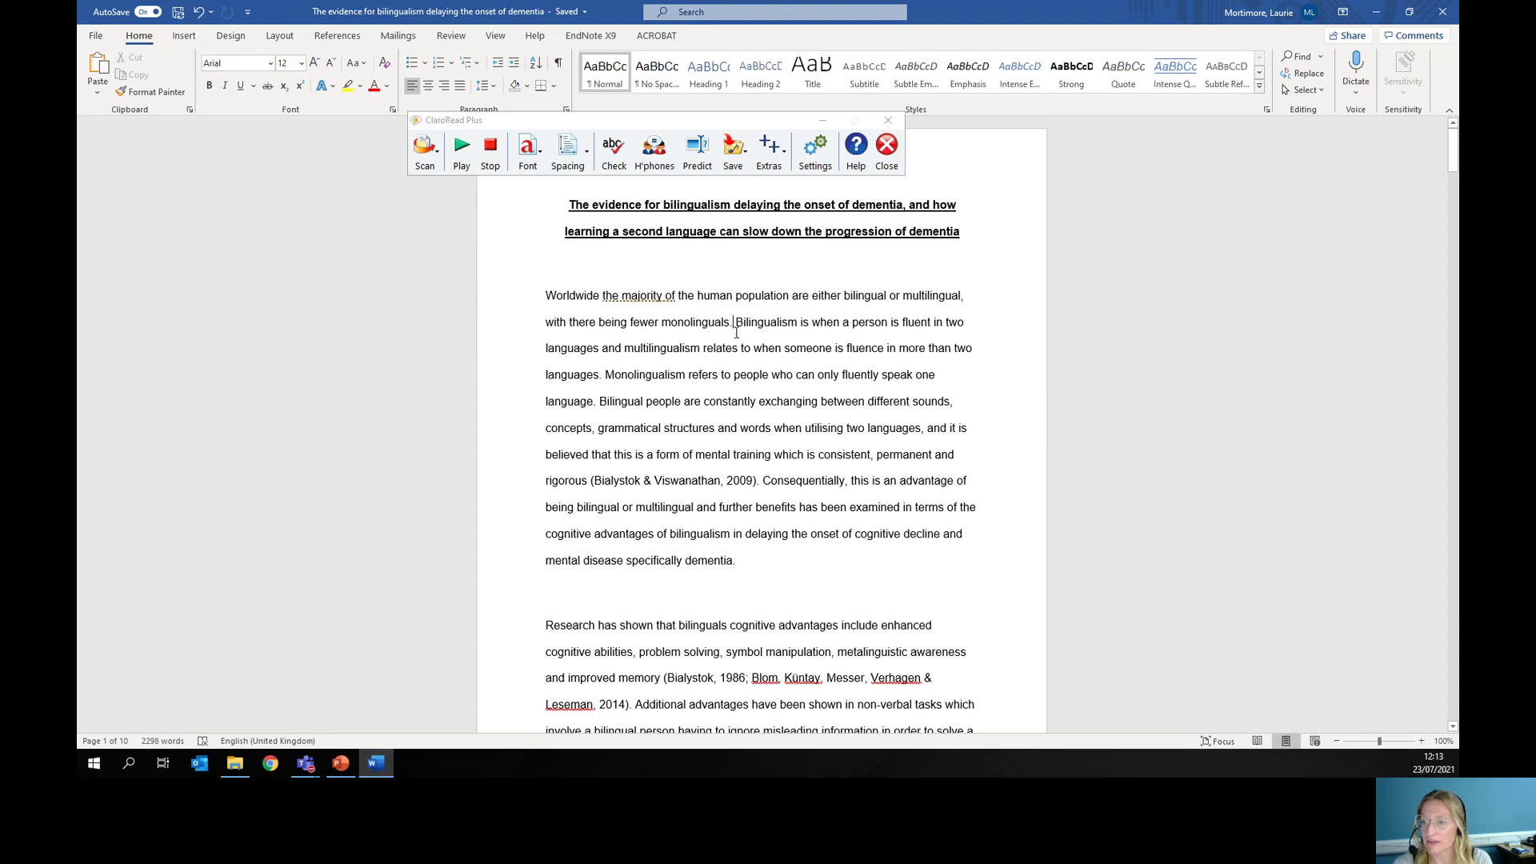
pyautogui.click(464, 156)
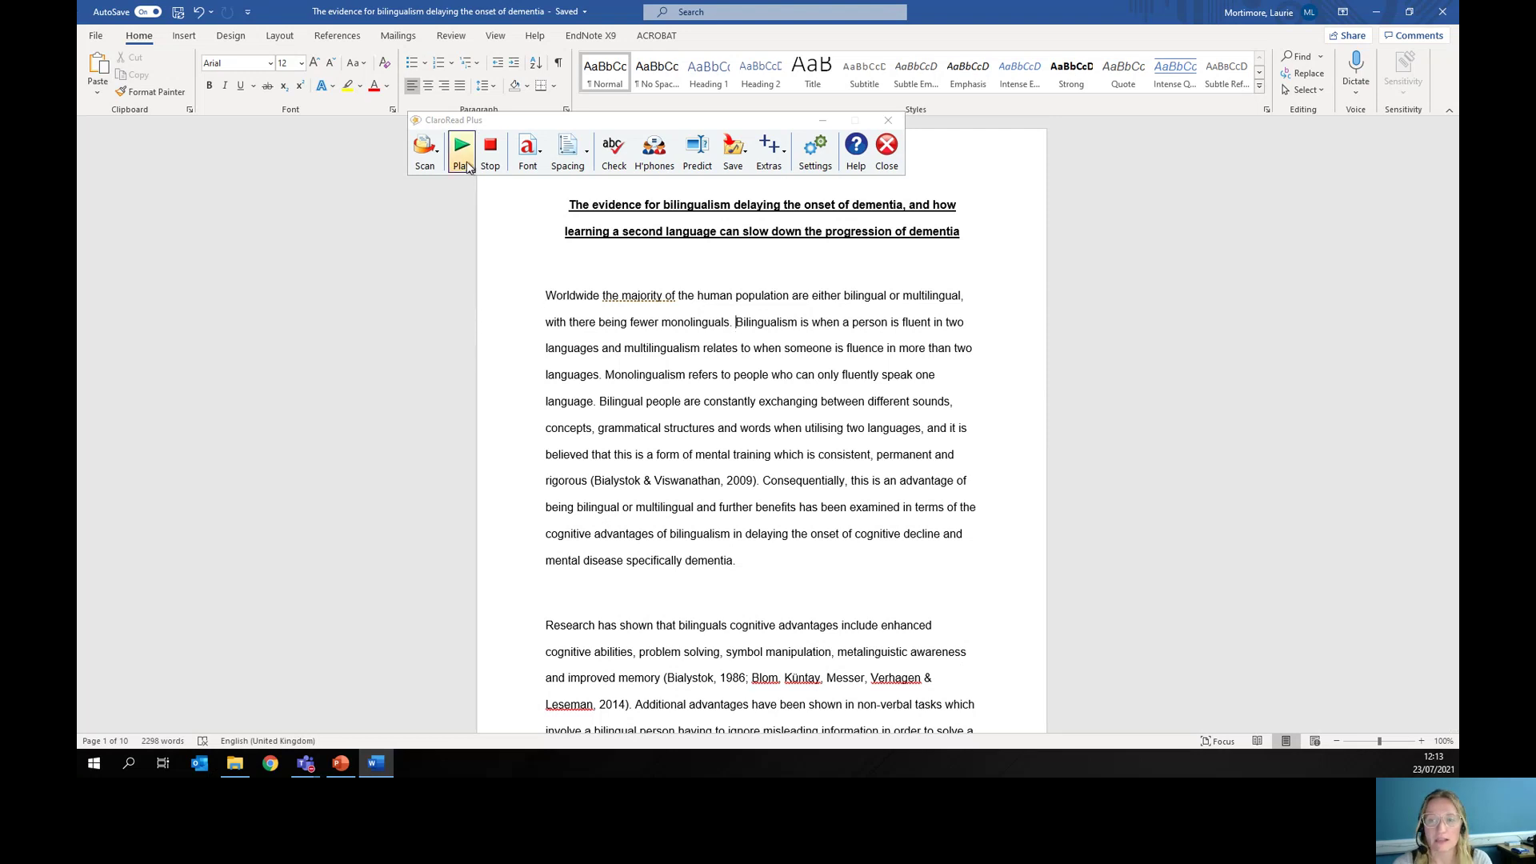
pyautogui.moveTo(901, 7)
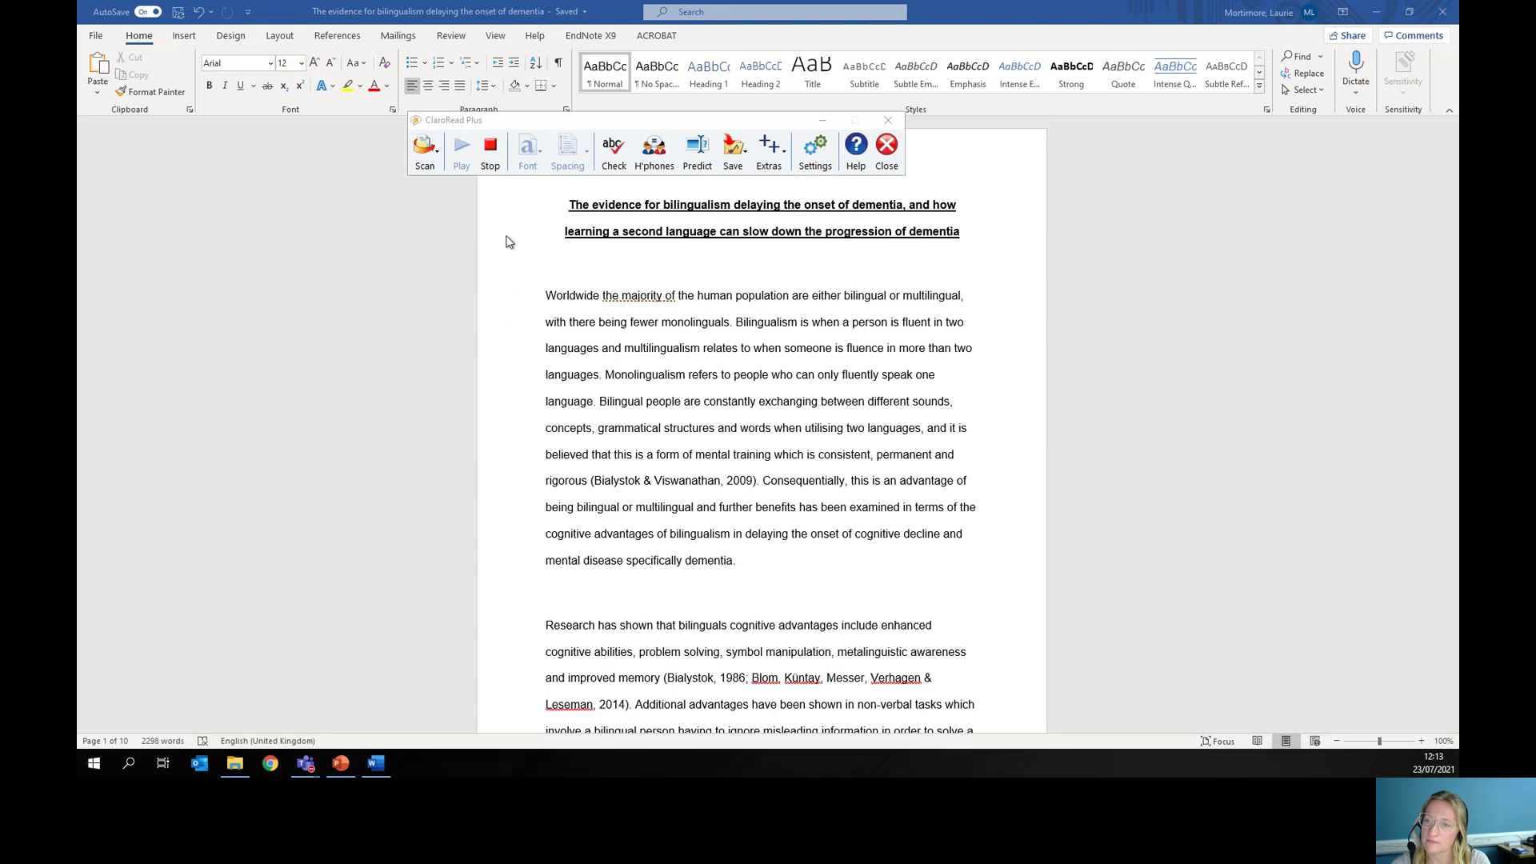
pyautogui.click(495, 171)
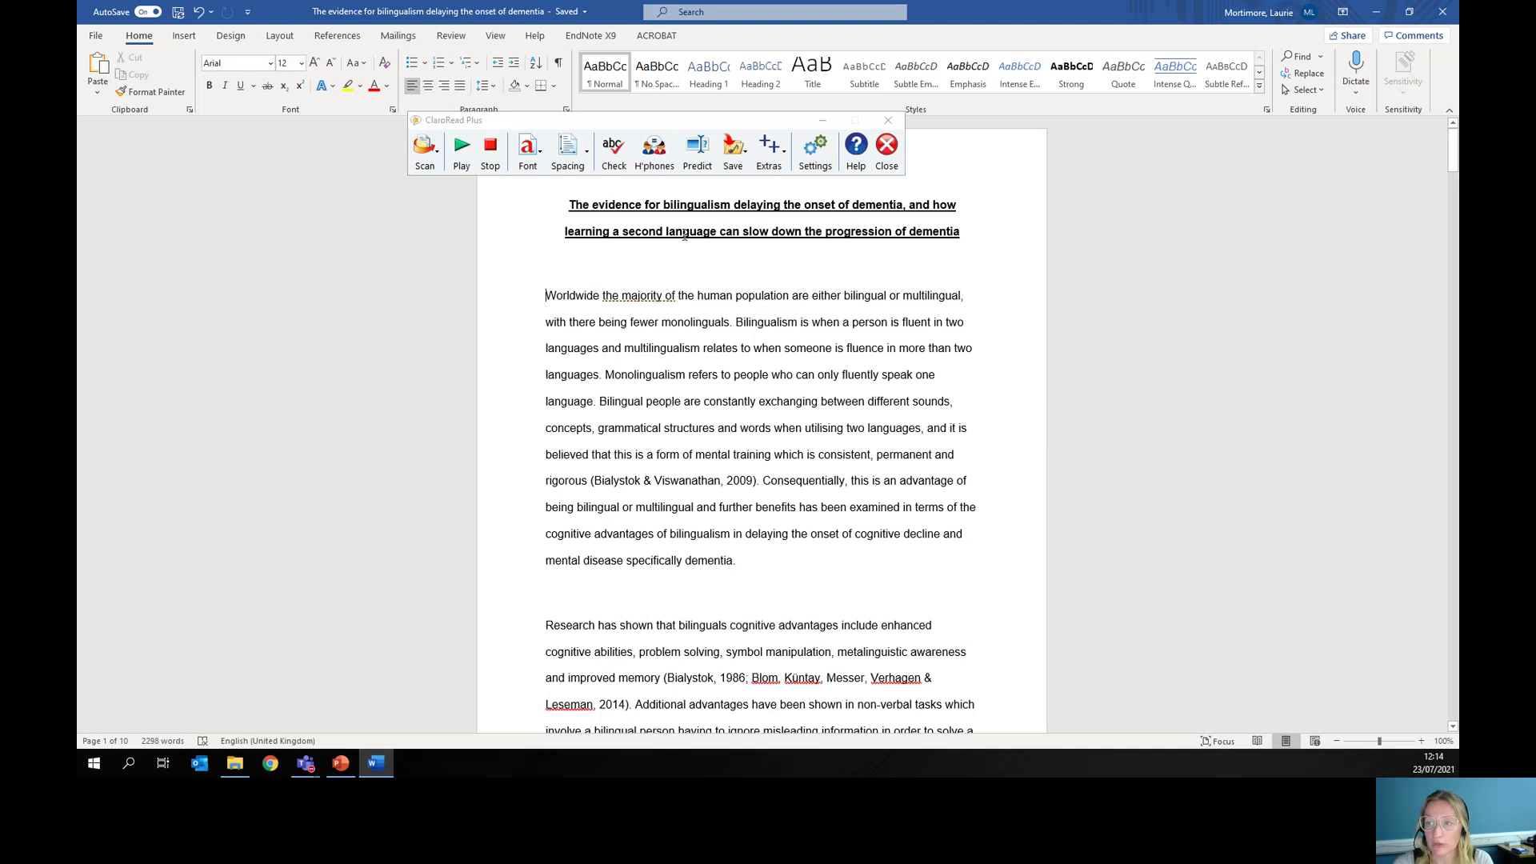
# Switch "Stop after sentence" off and on again in ClaroRead's Speech settings and confirm the settings
pyautogui.click(814, 149)
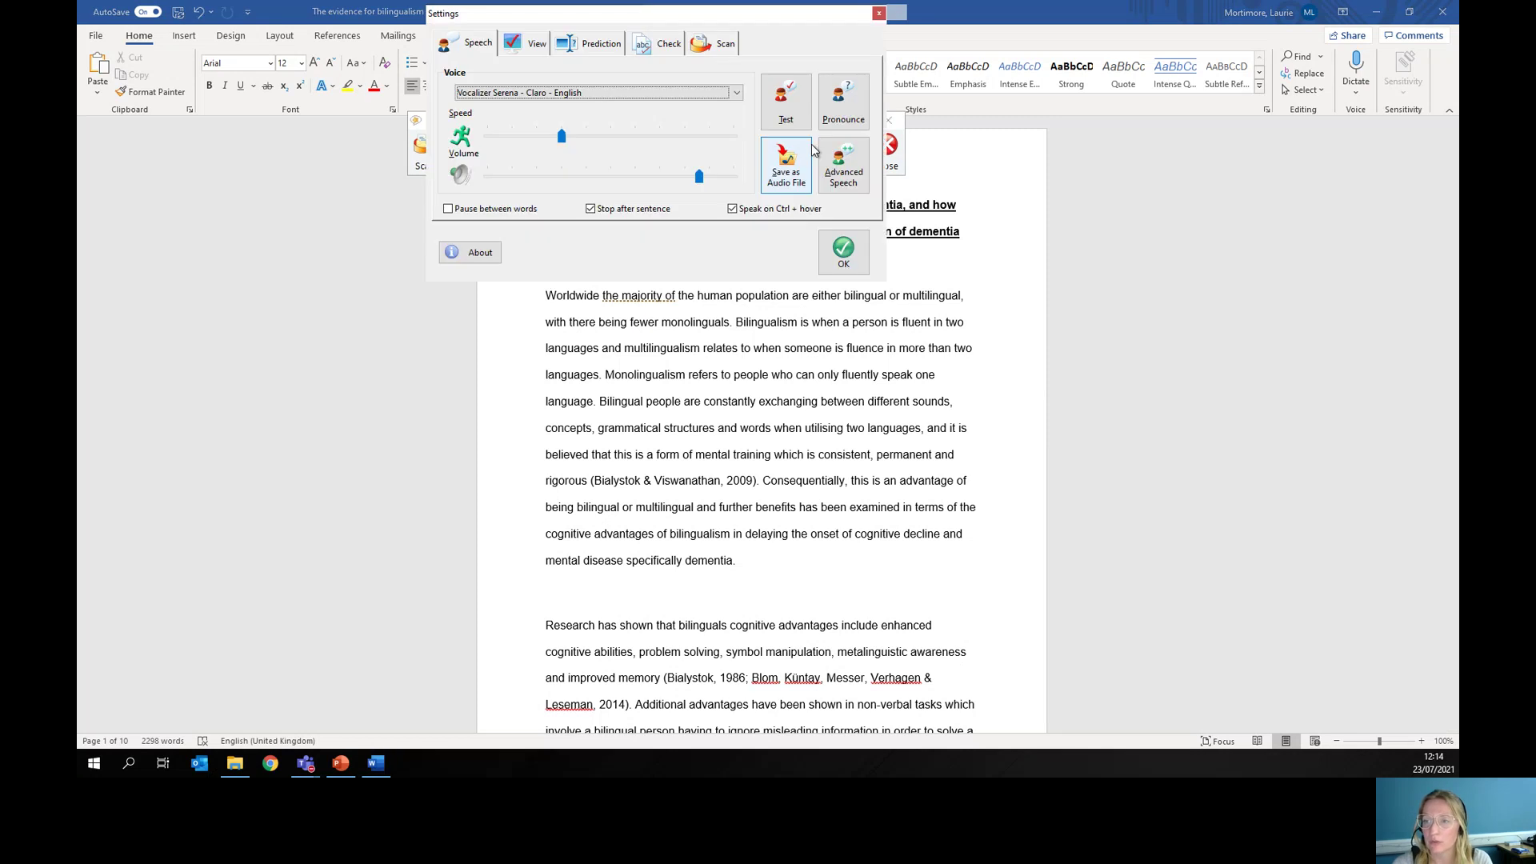
pyautogui.click(616, 211)
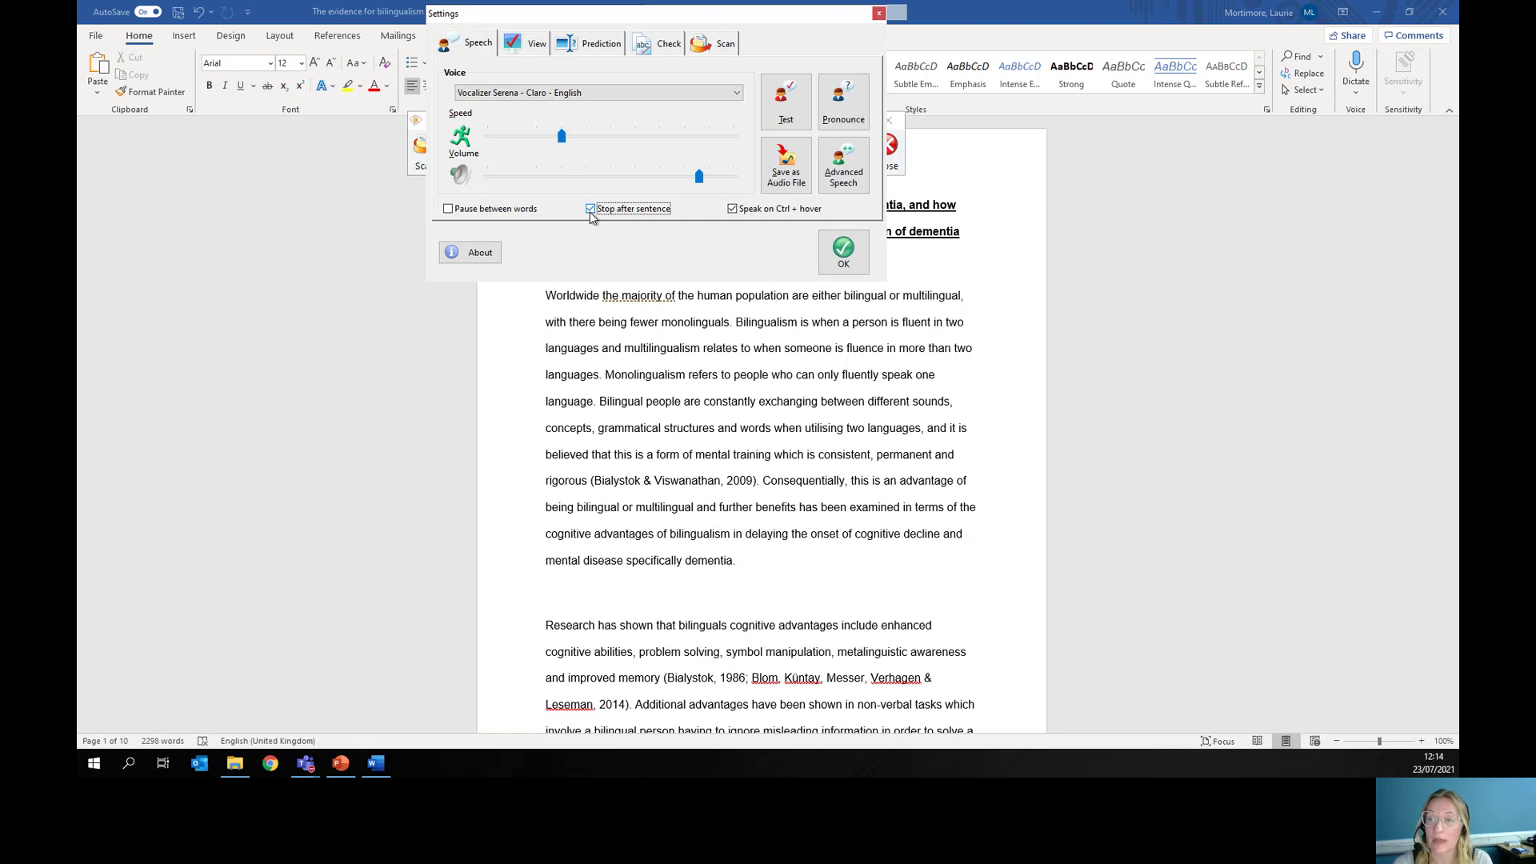
pyautogui.click(592, 210)
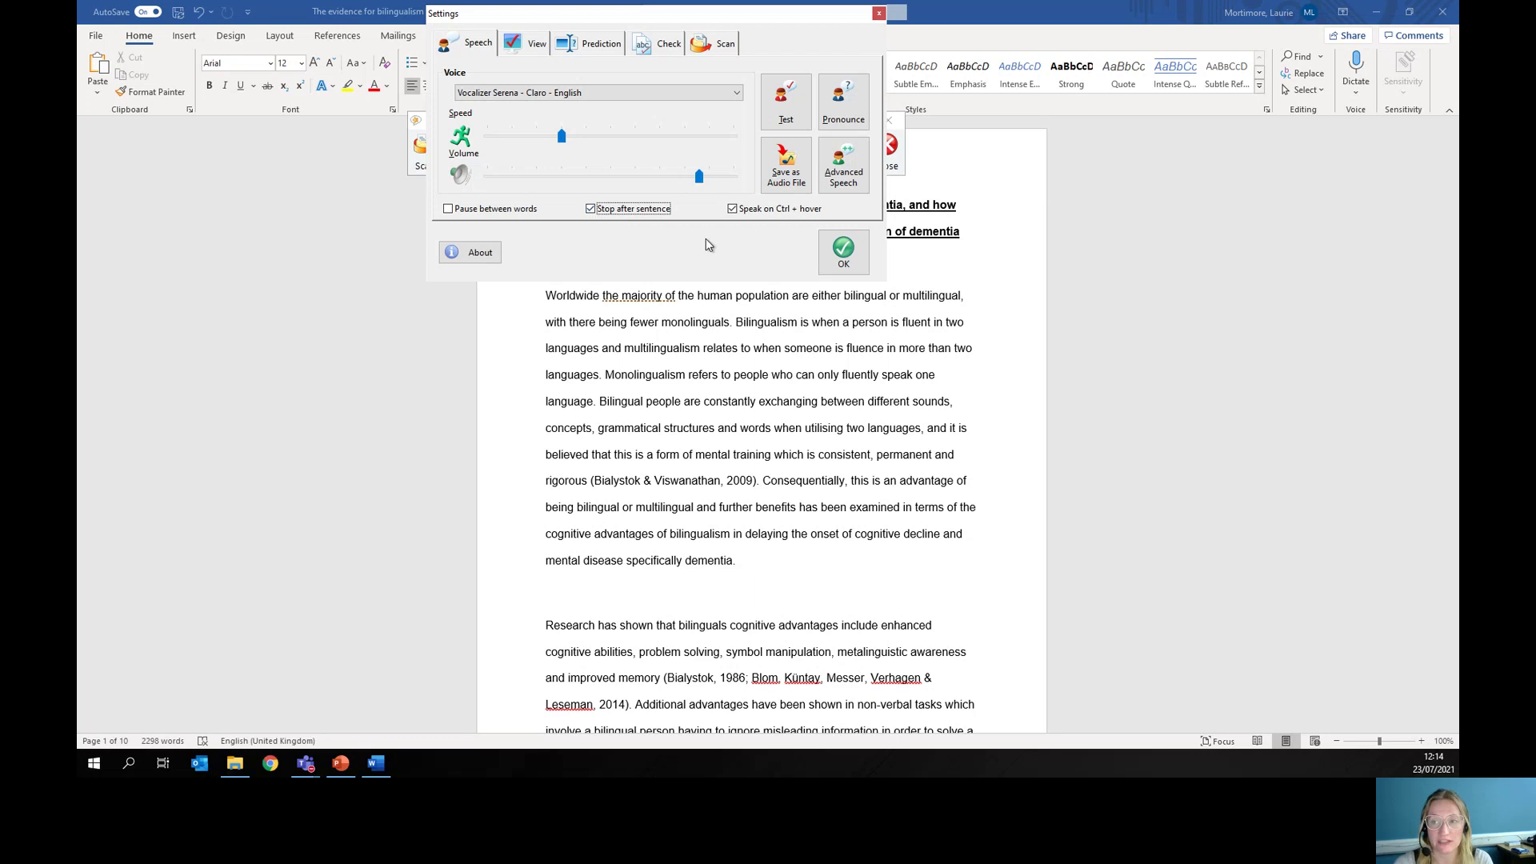
pyautogui.click(846, 254)
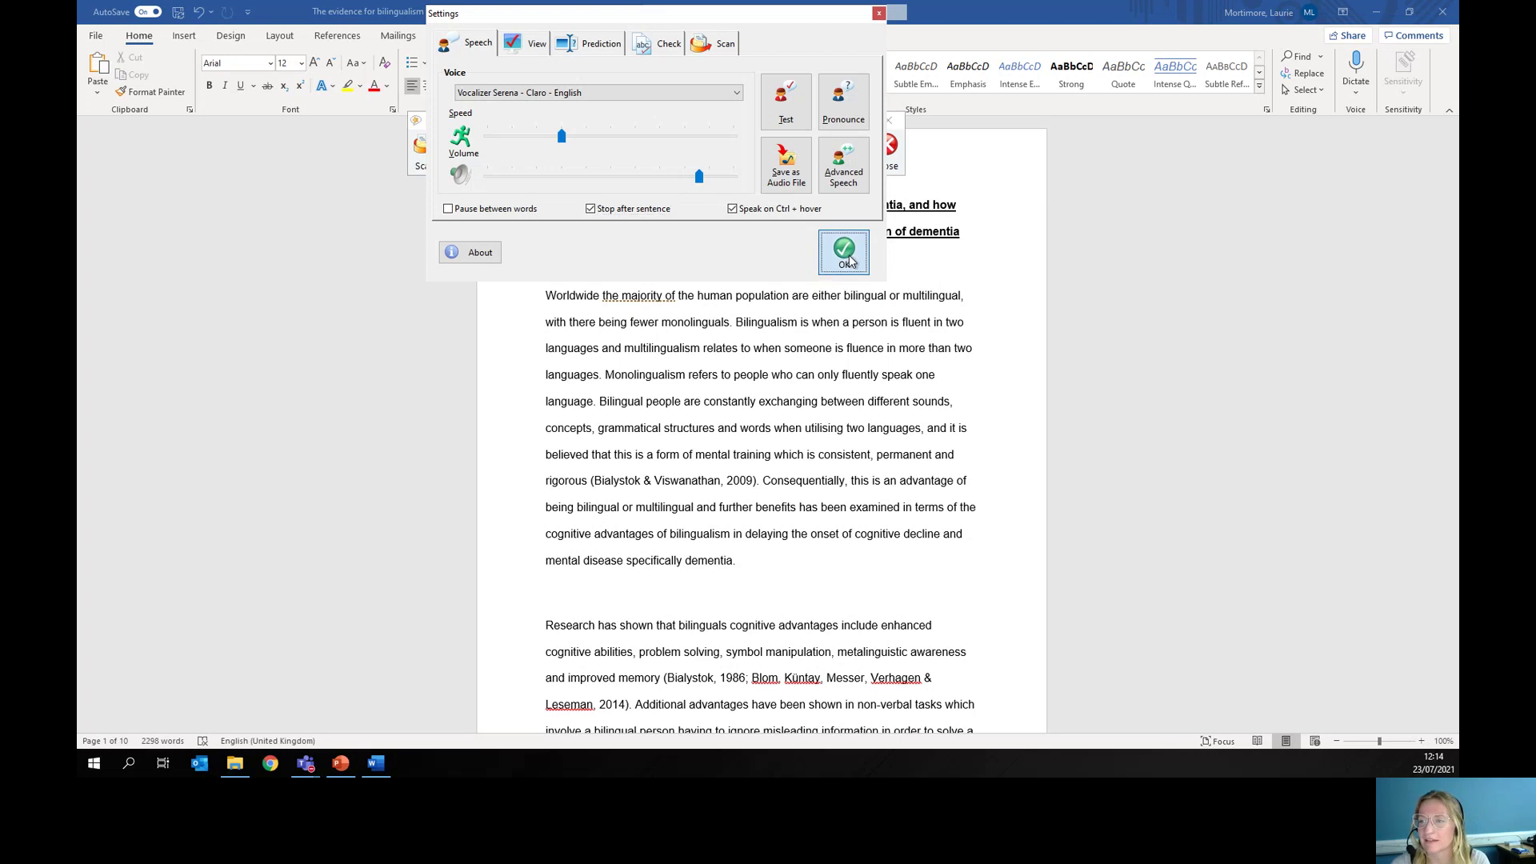
# Insert a comma after "two languages" in the second sentence and have that sentence read aloud from "Bilingualism"
pyautogui.click(550, 303)
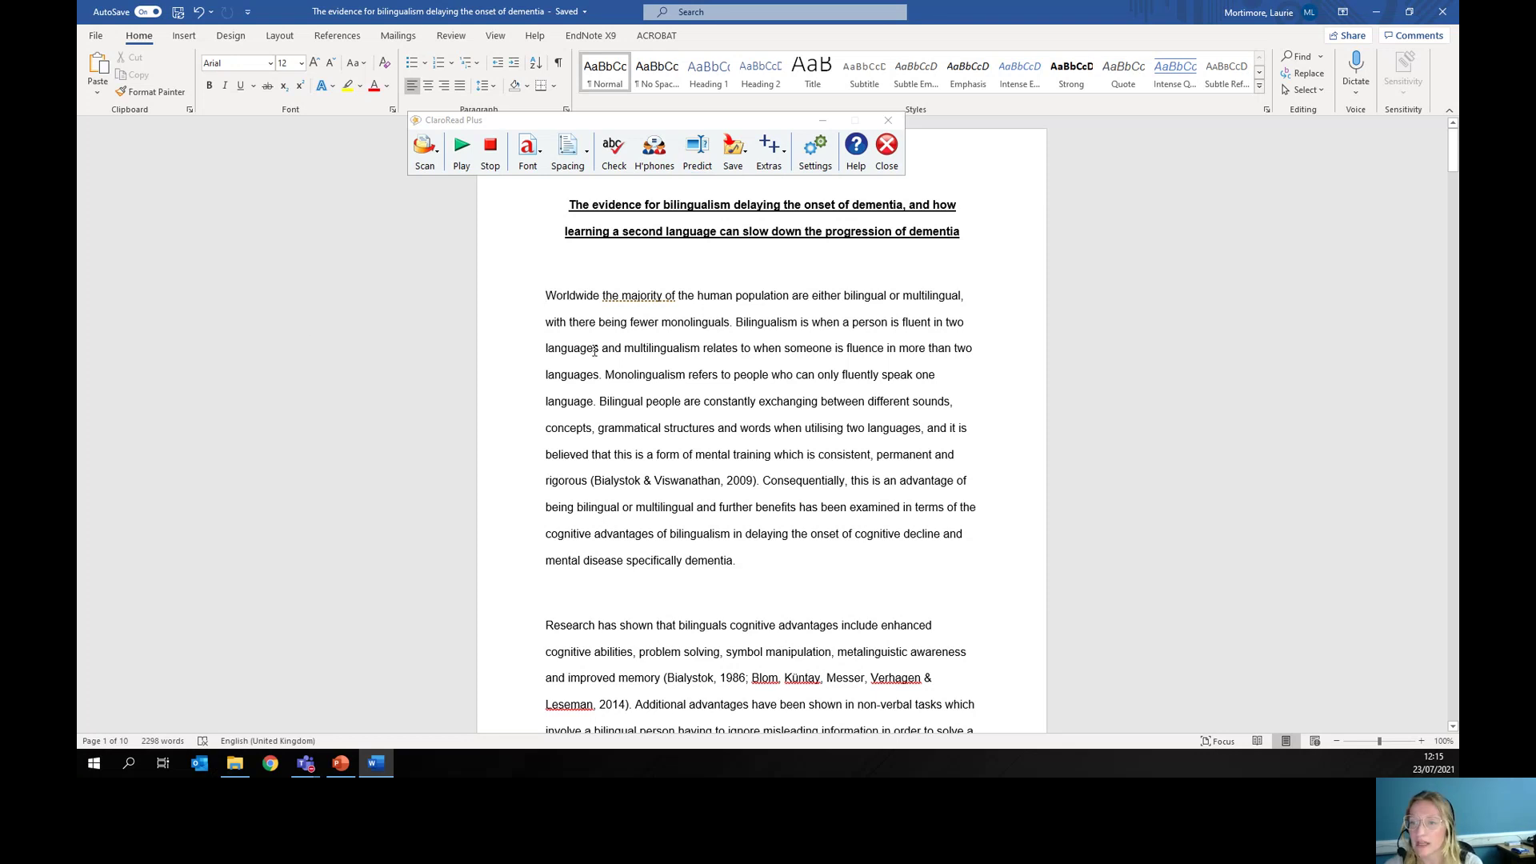
pyautogui.write(',')
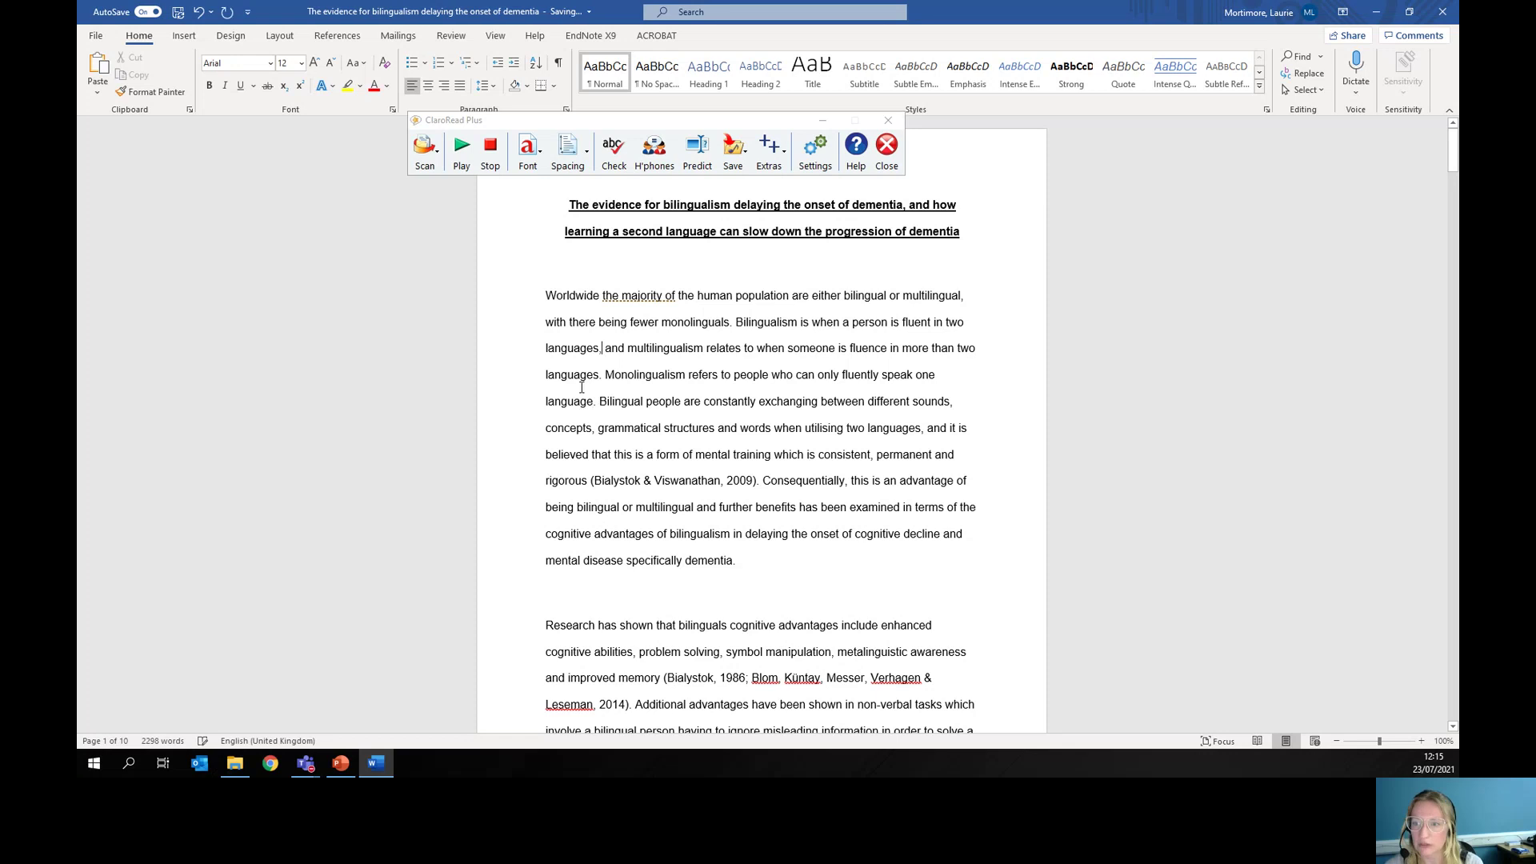
pyautogui.click(736, 321)
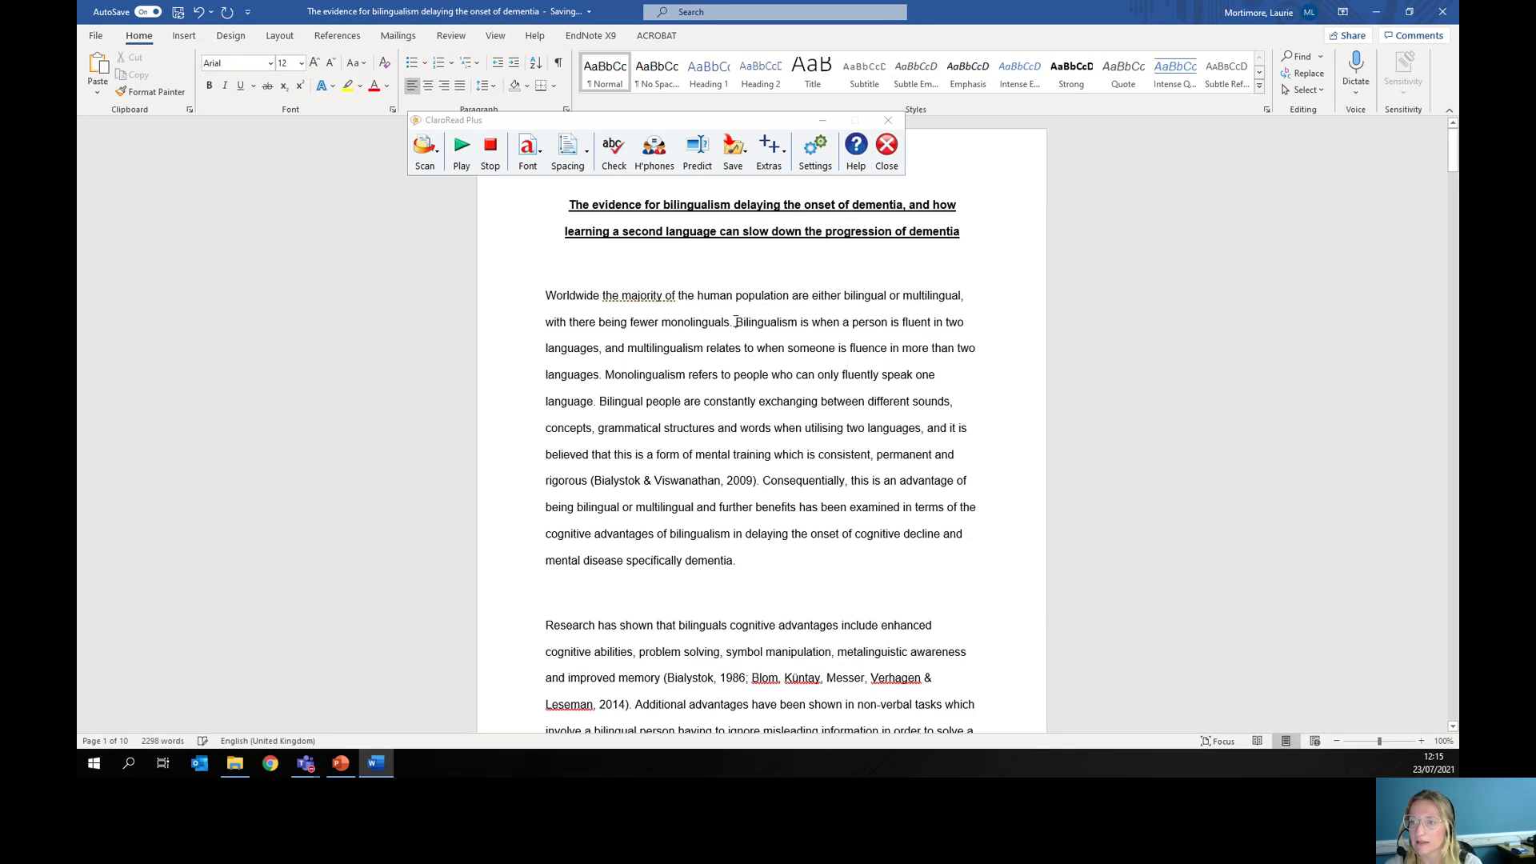
pyautogui.click(456, 164)
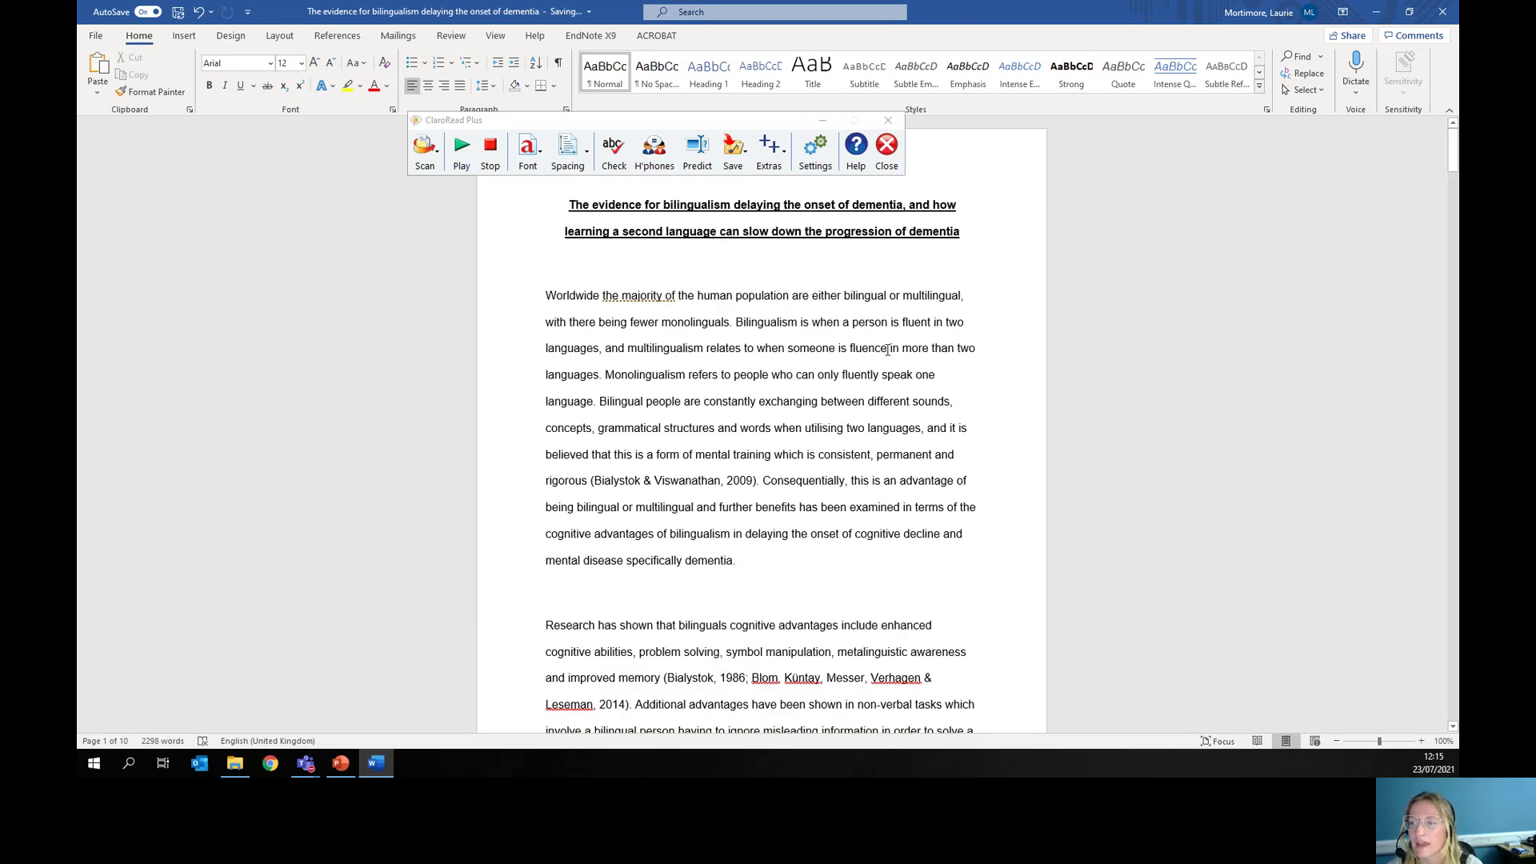
# Correct "fluence" to "fluent" in the second sentence of the first paragraph
pyautogui.click(887, 350)
pyautogui.press('BackSpace')
pyautogui.press('BackSpace')
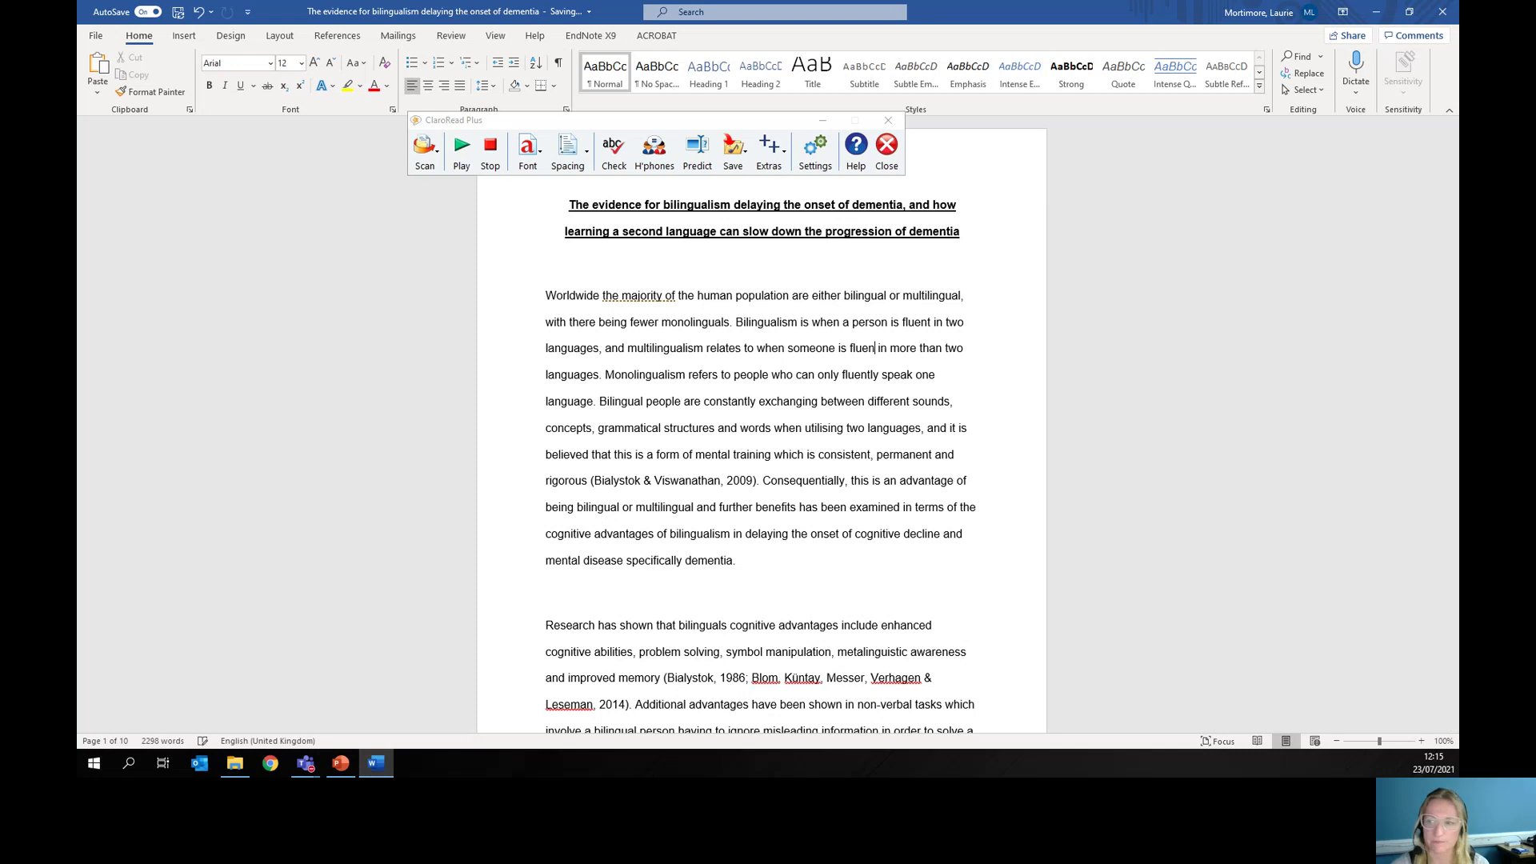
pyautogui.write('t')
pyautogui.click(996, 467)
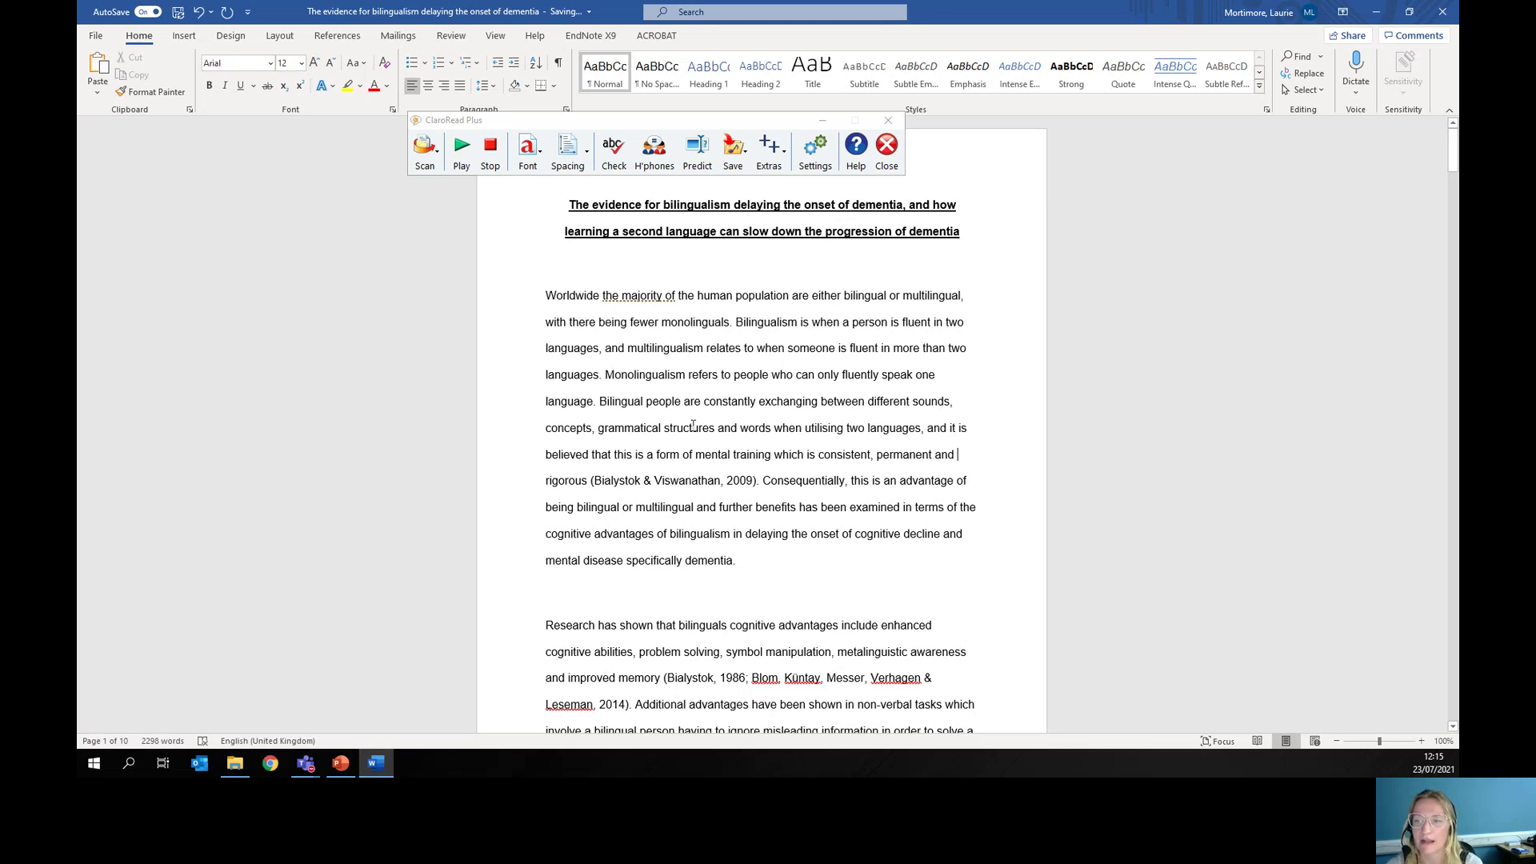
# Have the corrected second sentence read aloud again from "Bilingualism"
pyautogui.click(735, 322)
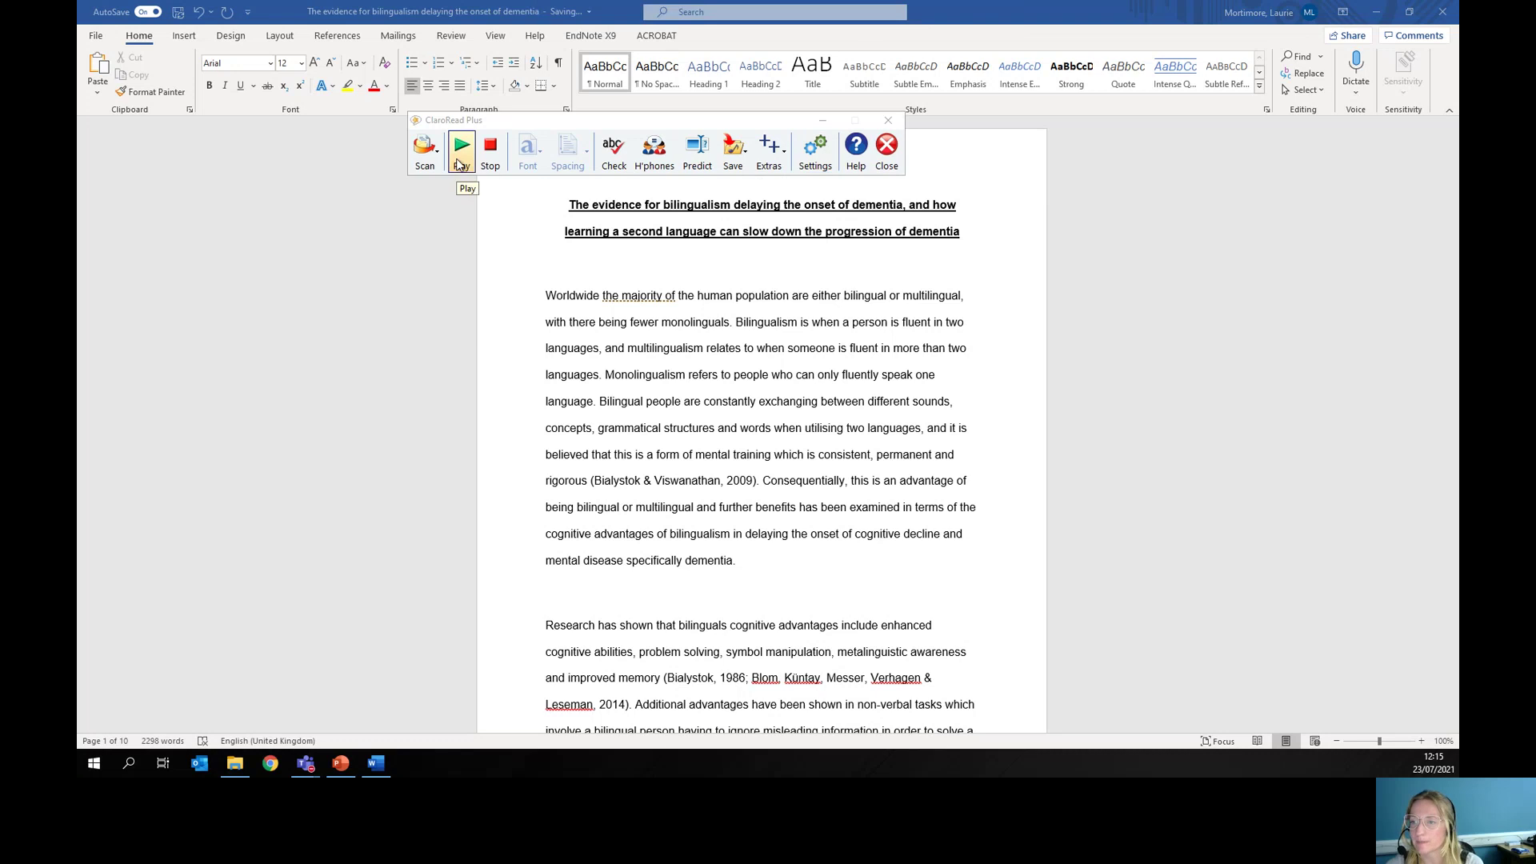
pyautogui.click(735, 321)
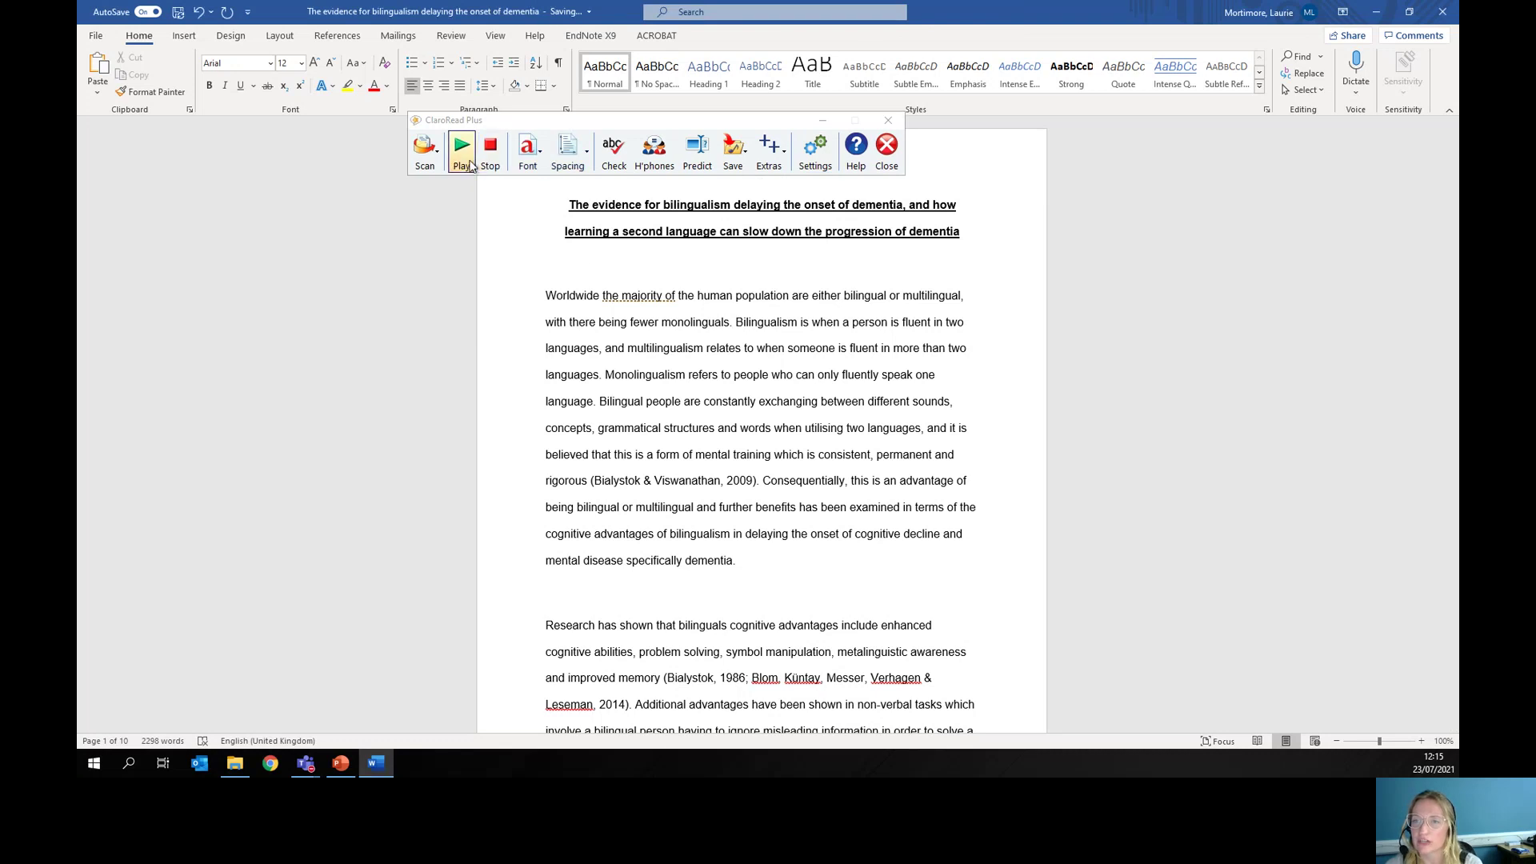
pyautogui.click(463, 154)
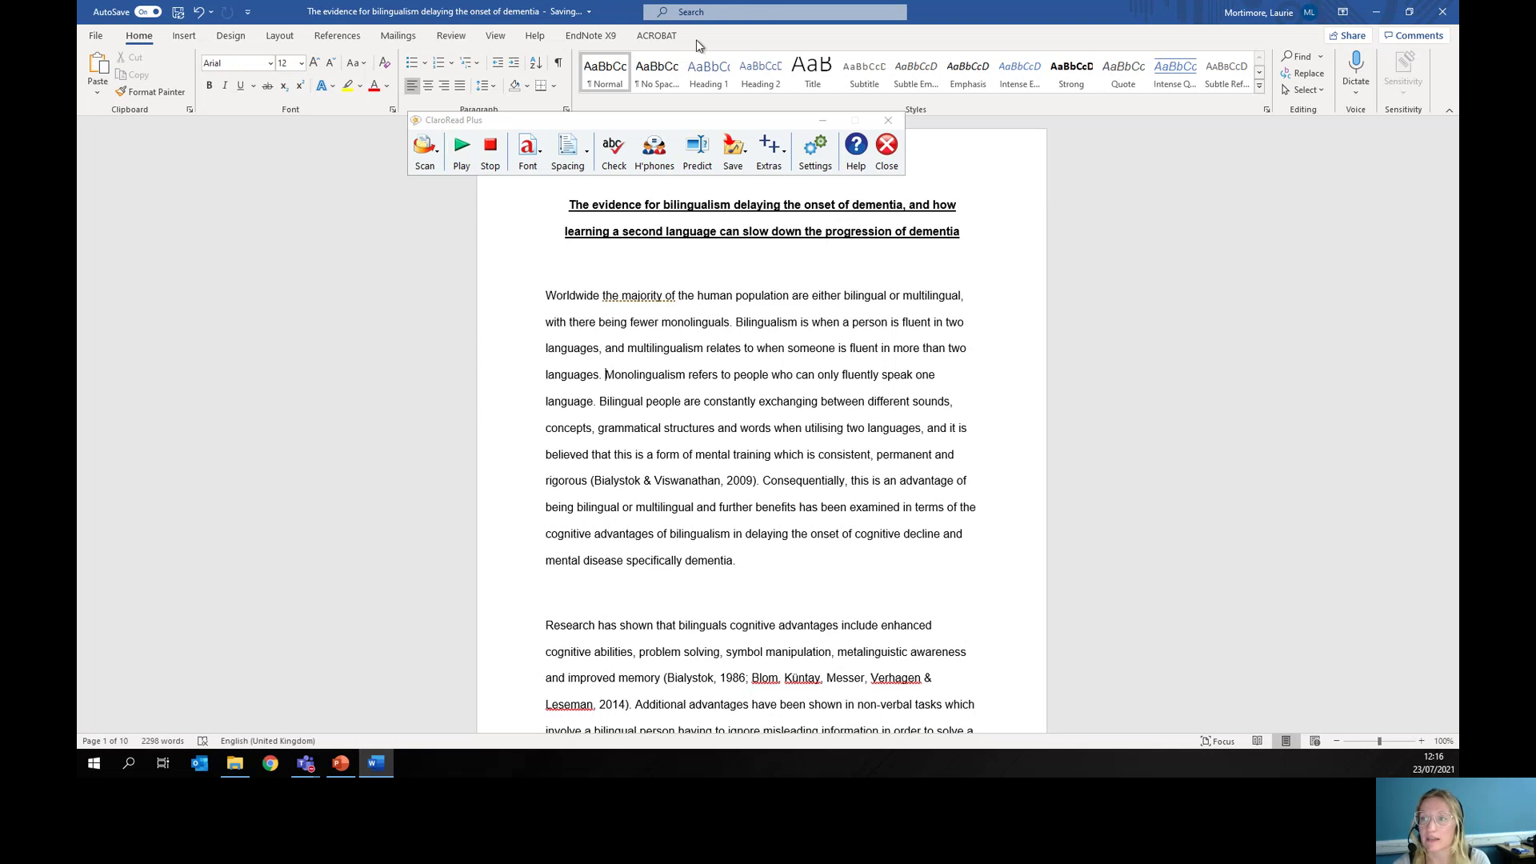
# Close the ClaroRead Plus toolbar and the Word essay
pyautogui.click(892, 160)
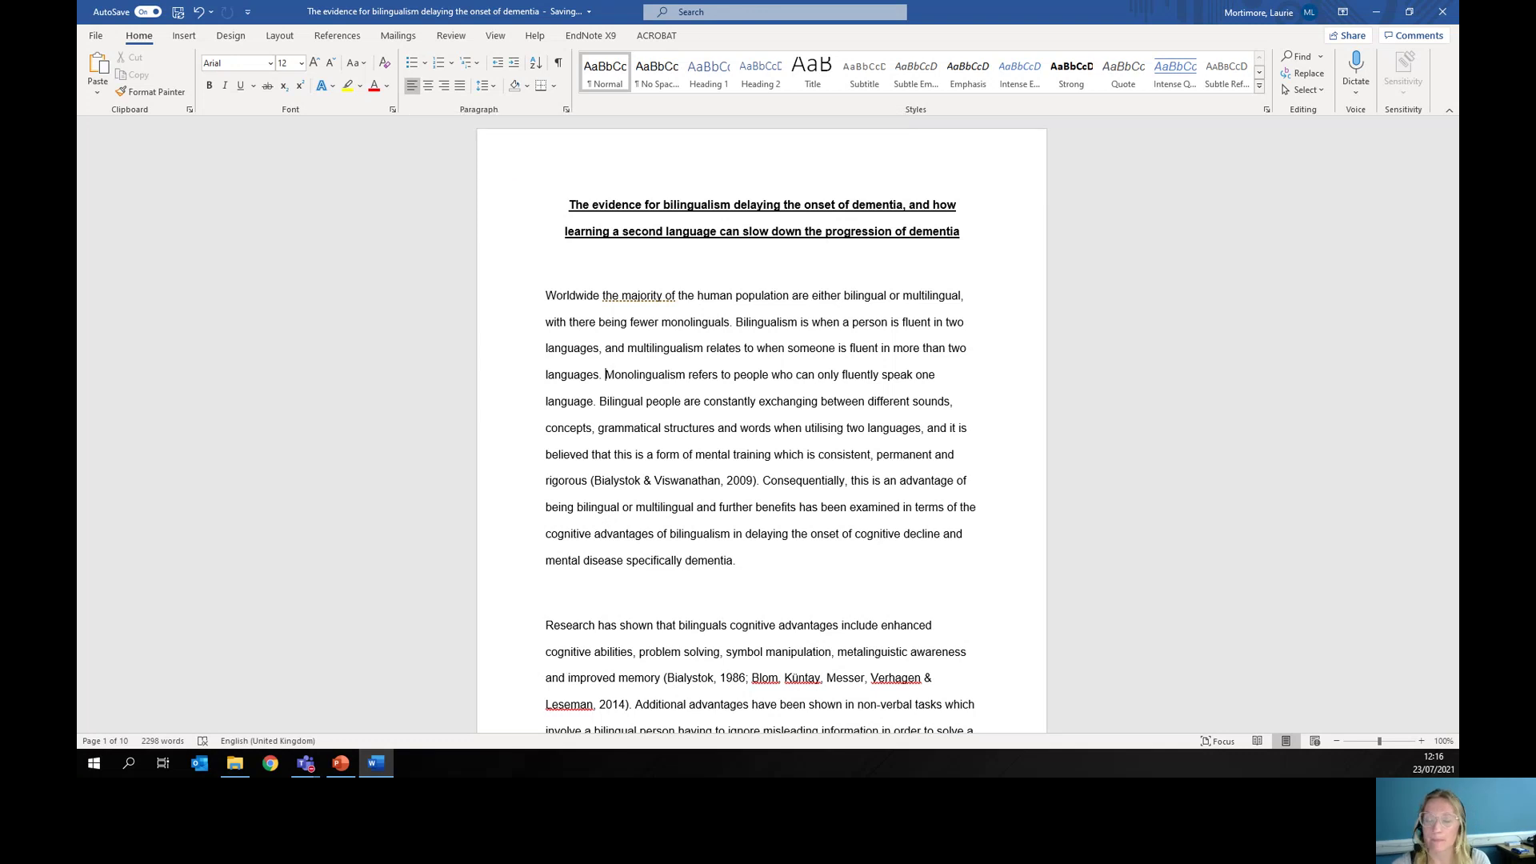
pyautogui.click(1443, 11)
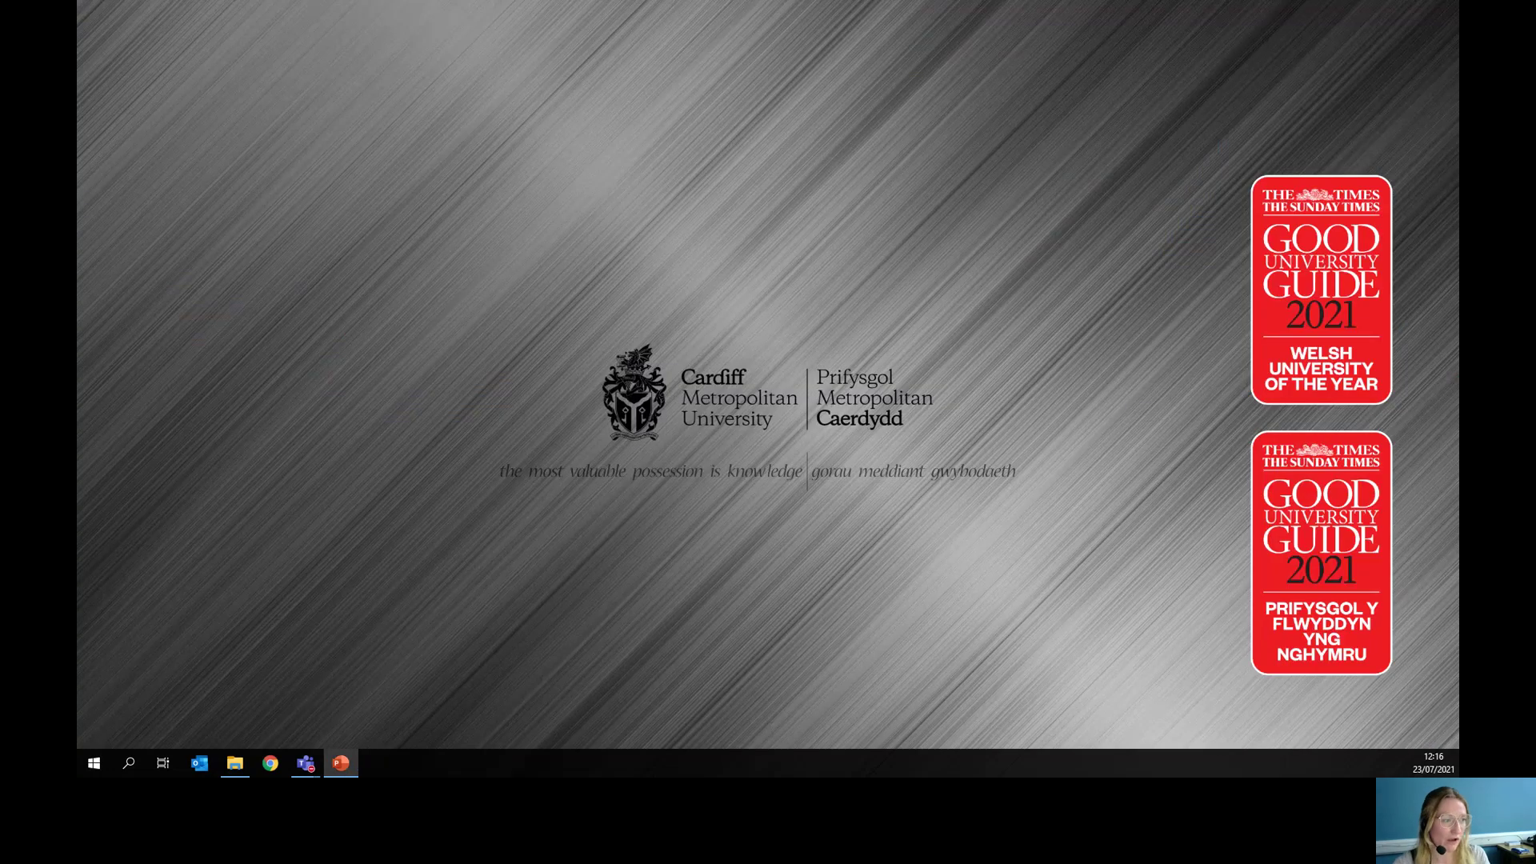
# Resume the PowerPoint slide show, go one slide forward and return to the "Questions?" slide
pyautogui.hotkey('shift', 'F5')
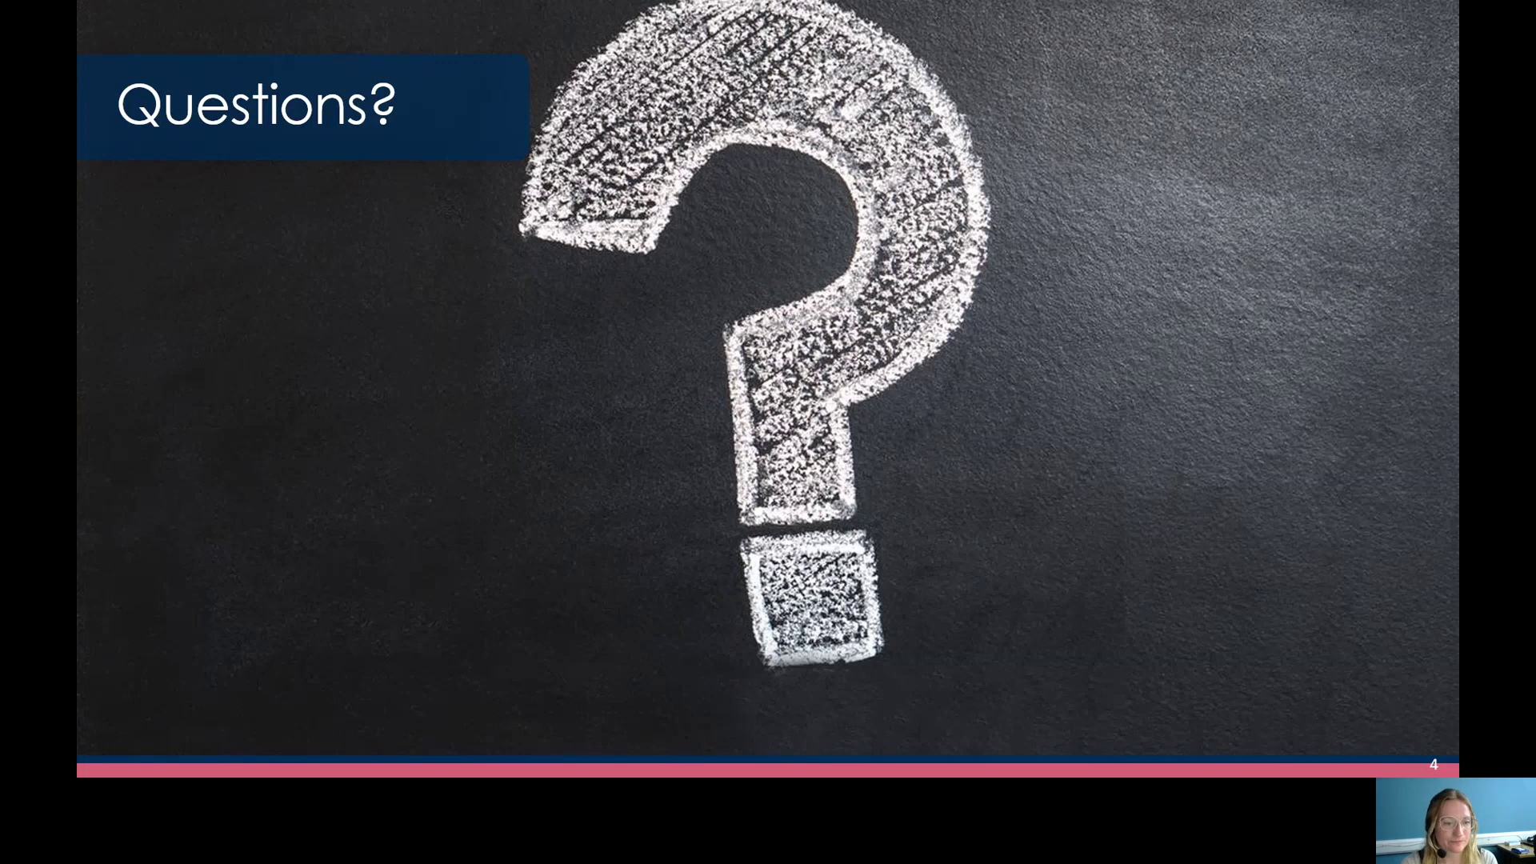
pyautogui.press('Right')
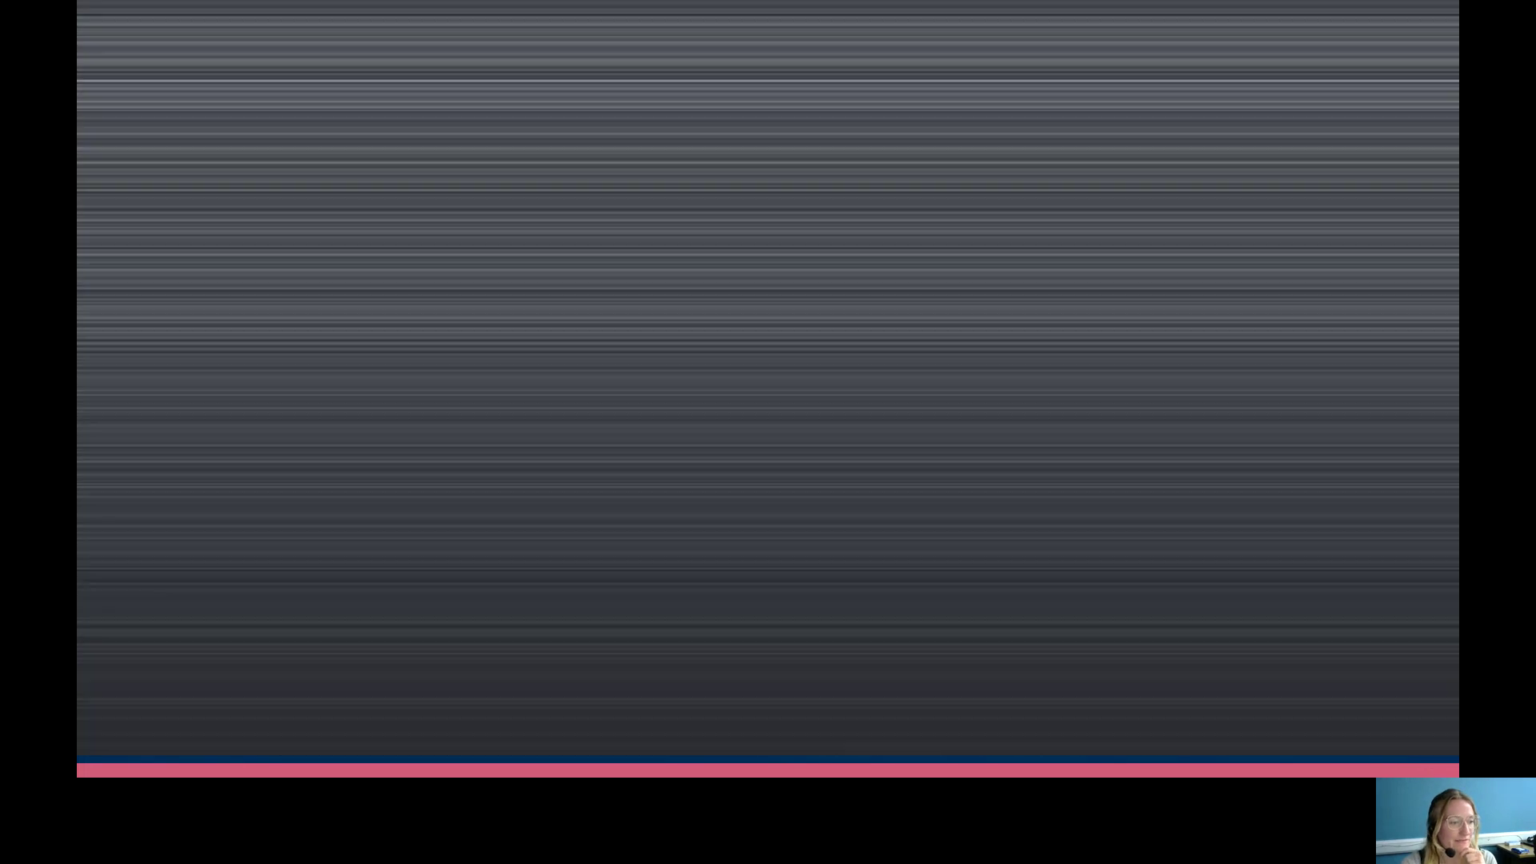
pyautogui.press('Left')
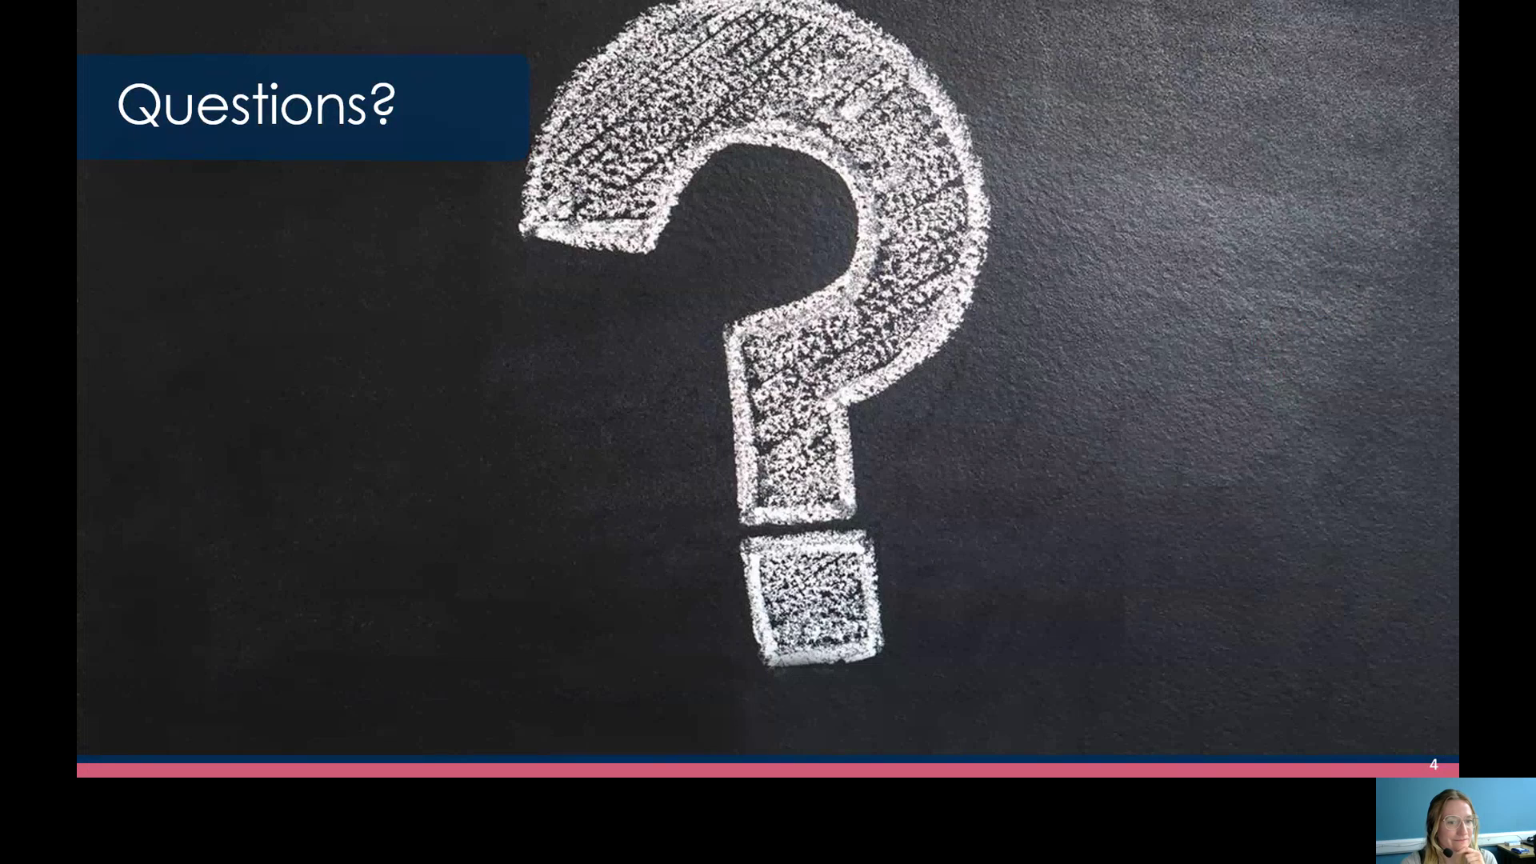